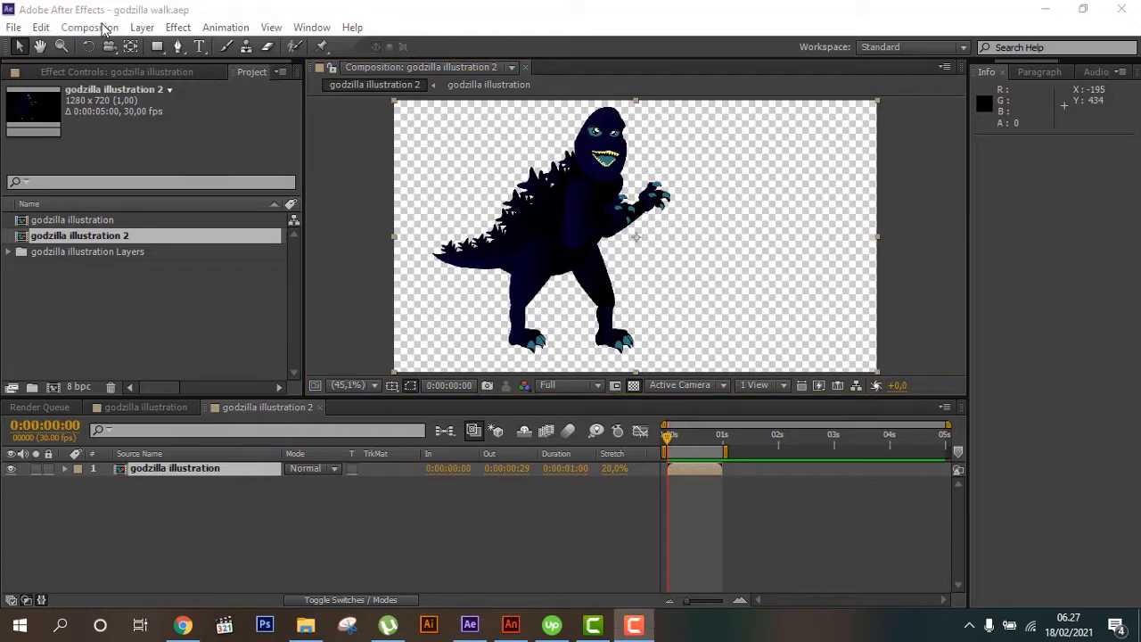
- Play a RAM preview of the godzilla illustration 2 composition from the Composition menu
left_click(105, 29)
mouse_move(190, 233)
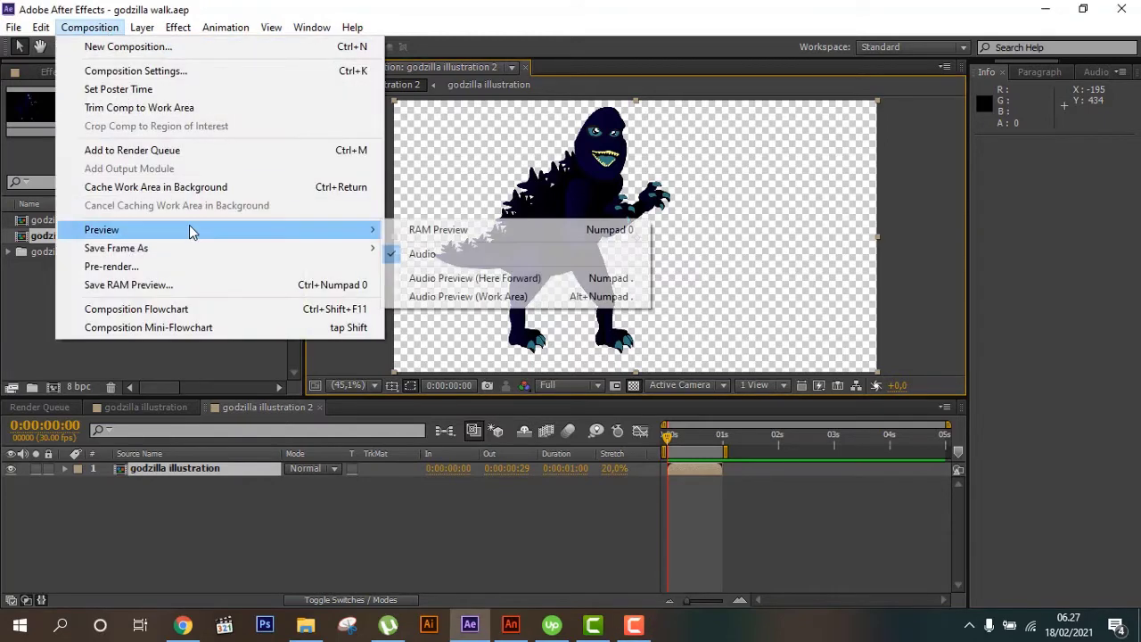
left_click(441, 231)
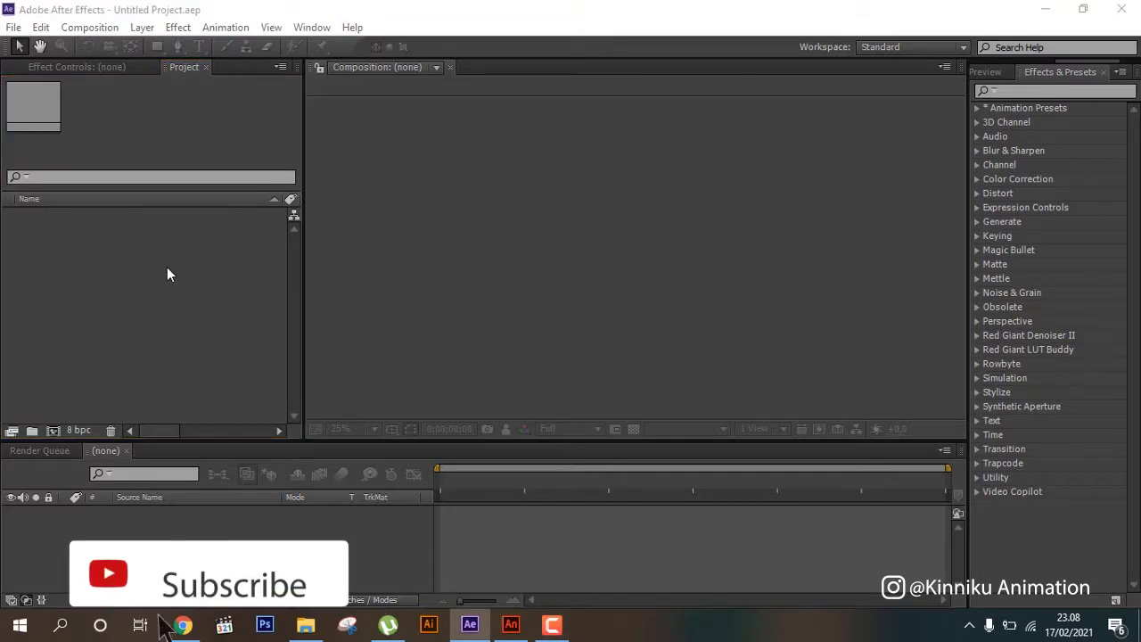
- In the import browser, navigate to the pics > godzilla > illustration folder
double_click(166, 267)
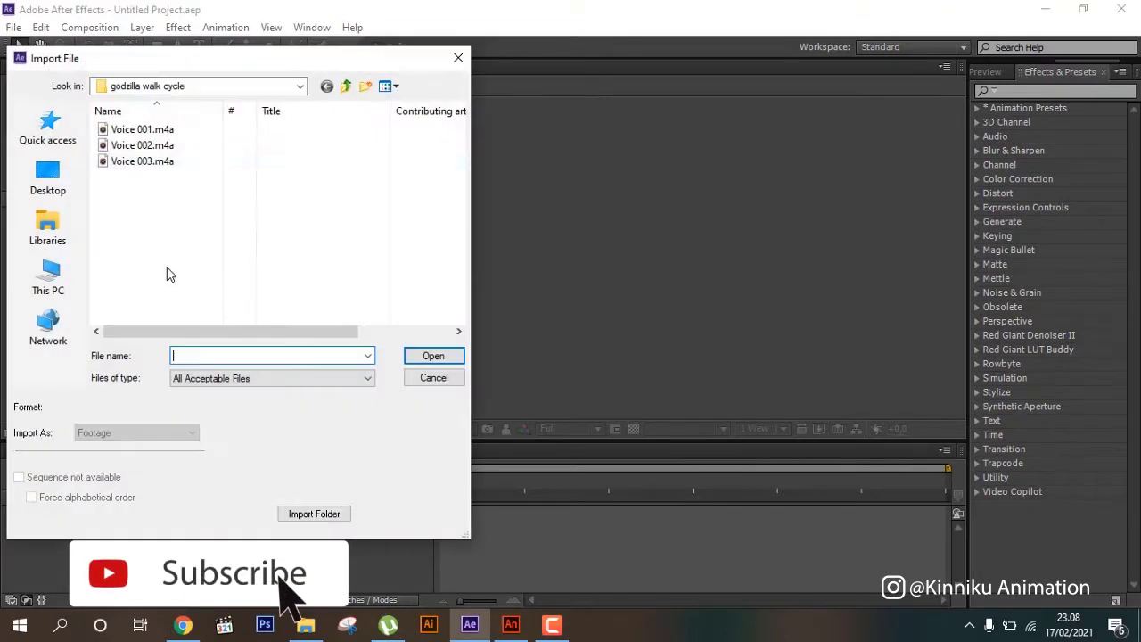
left_click(347, 86)
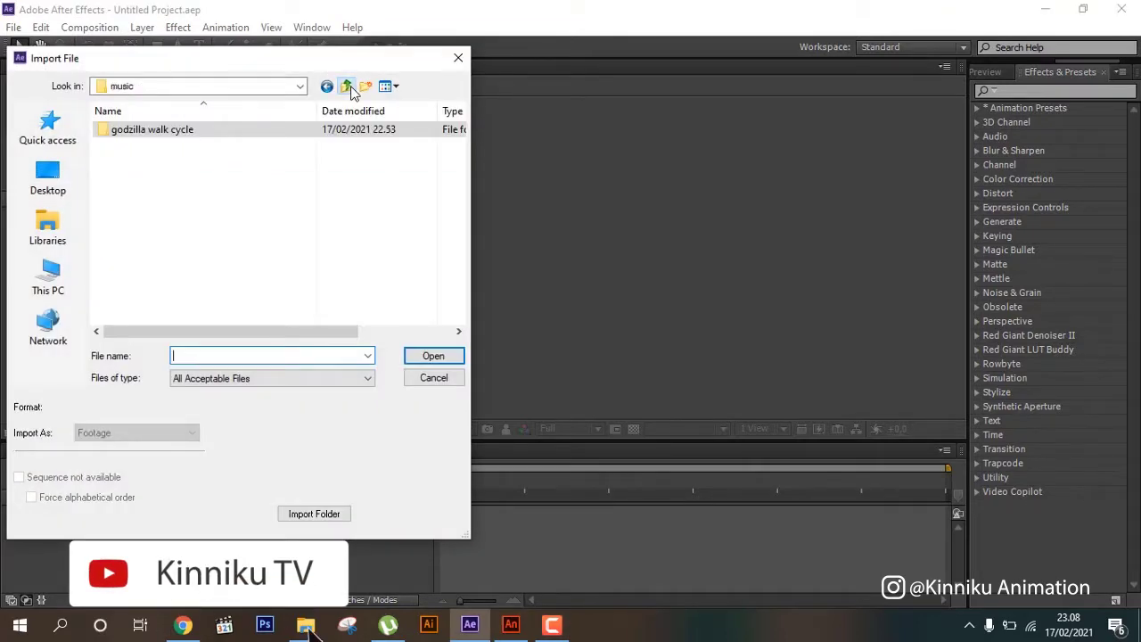
left_click(346, 85)
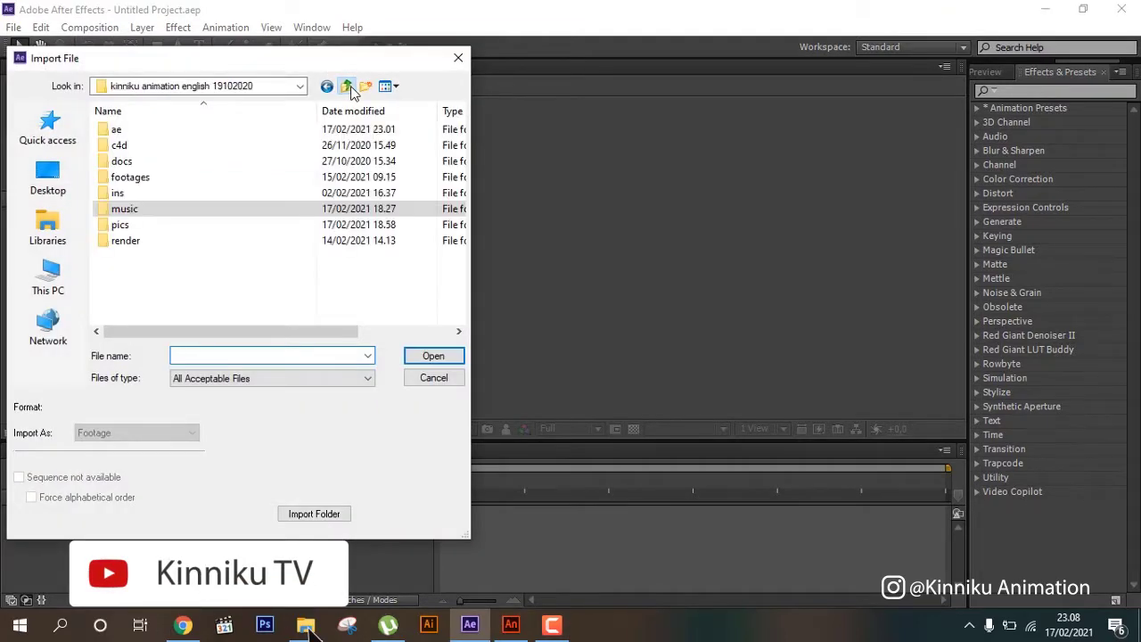
double_click(130, 228)
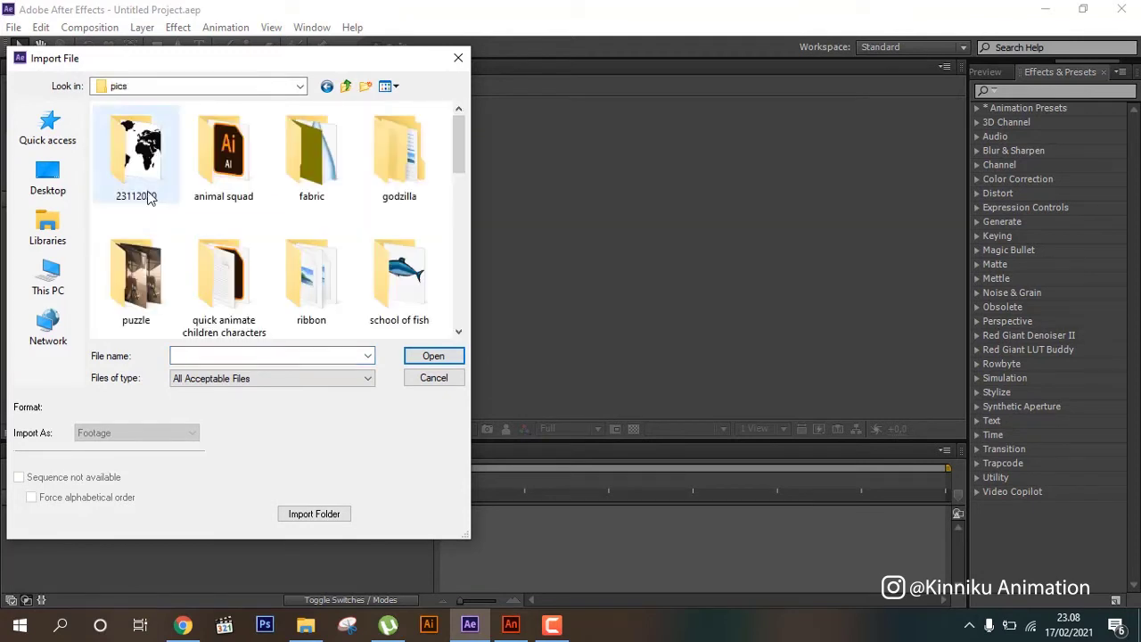
double_click(399, 152)
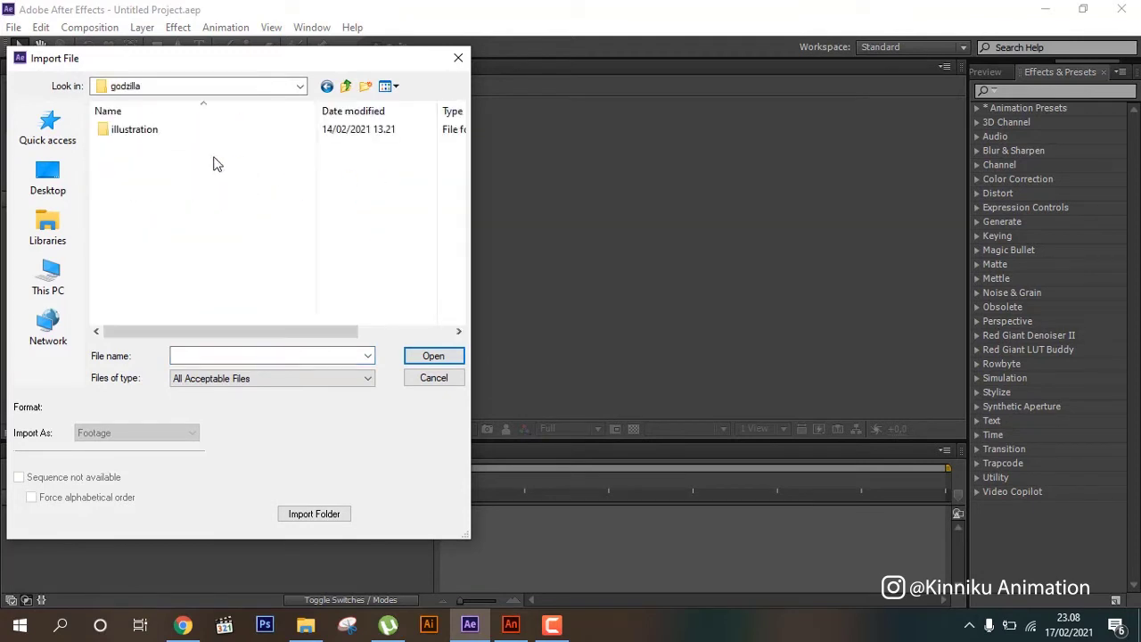
double_click(169, 135)
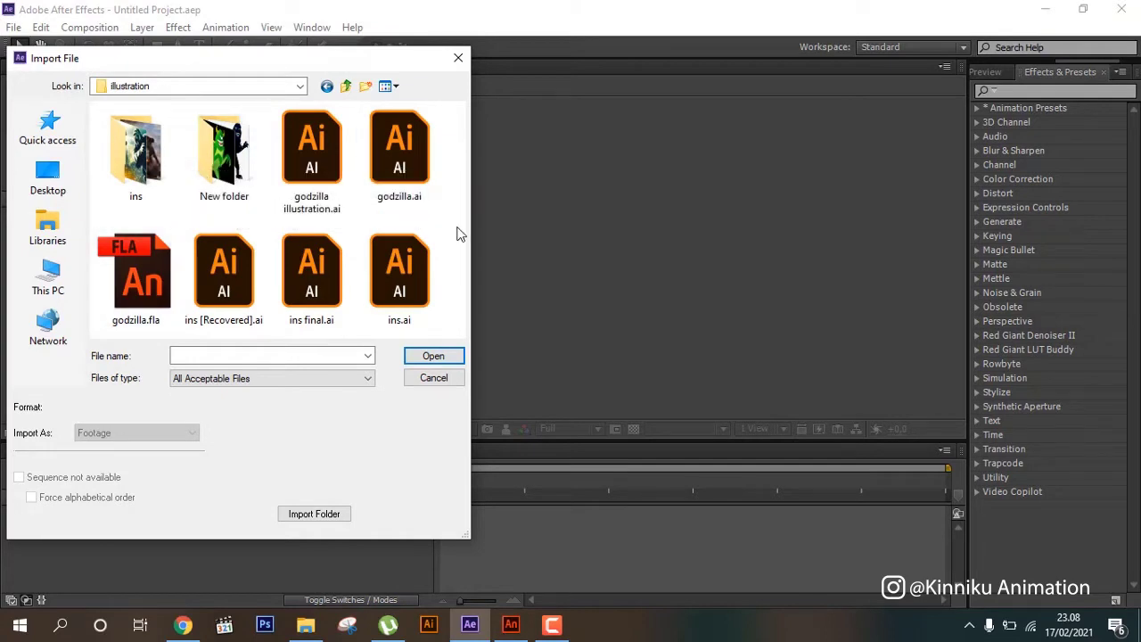
- Import godzilla illustration.ai with Import Kind set to Composition
double_click(345, 175)
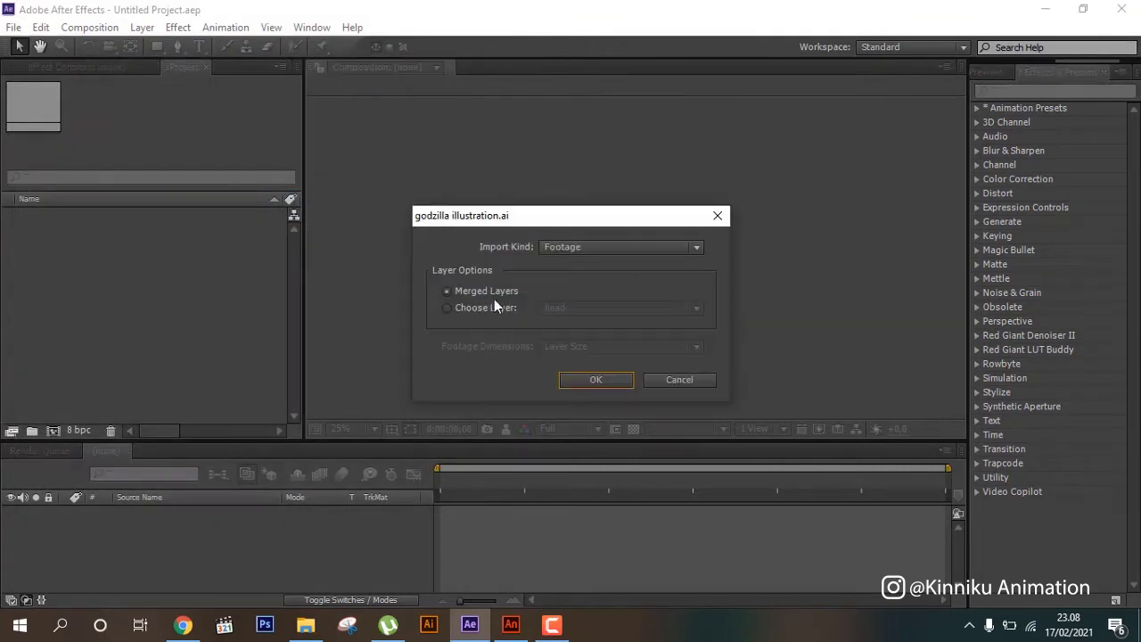
left_click(571, 247)
left_click(591, 284)
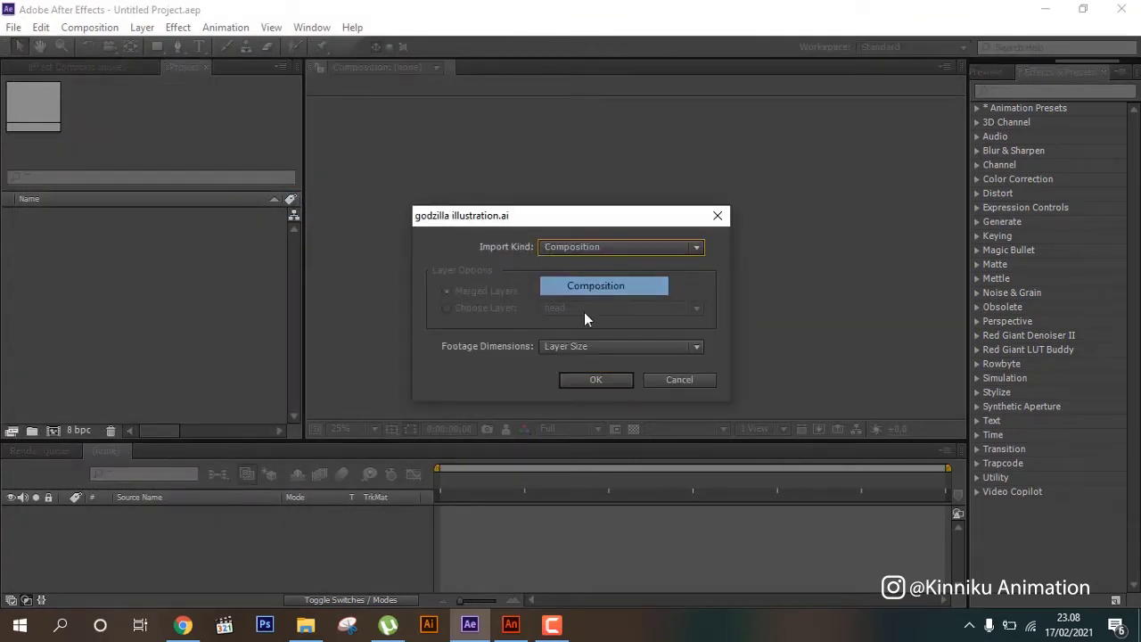
left_click(595, 378)
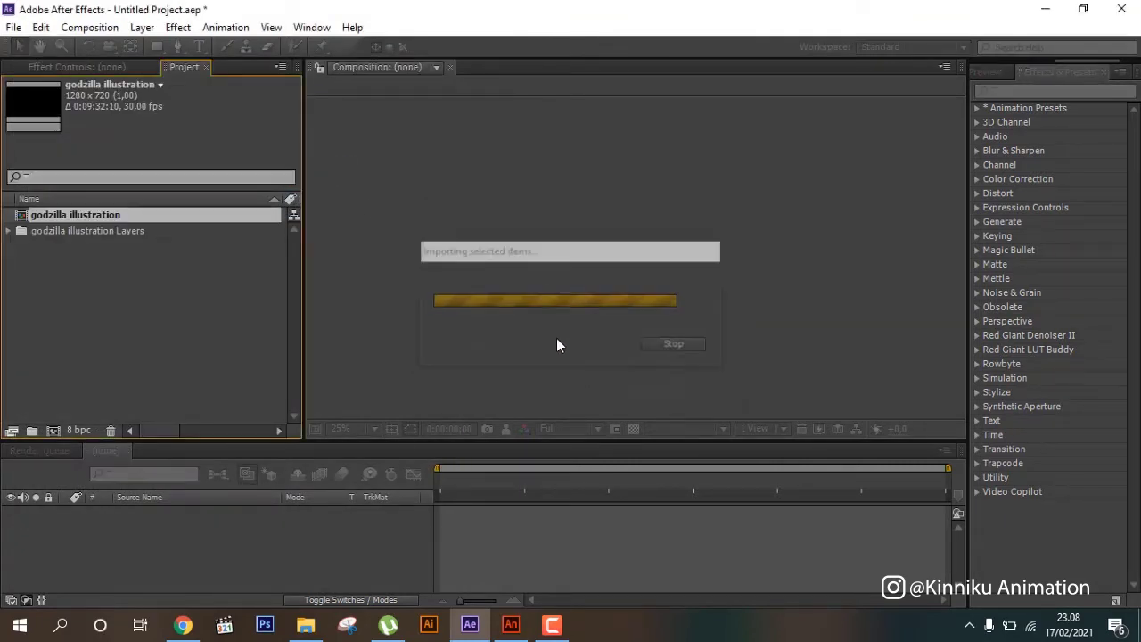
- Open the godzilla illustration comp, turn on the transparency grid, enlarge the timeline, and show the layer switches
double_click(153, 218)
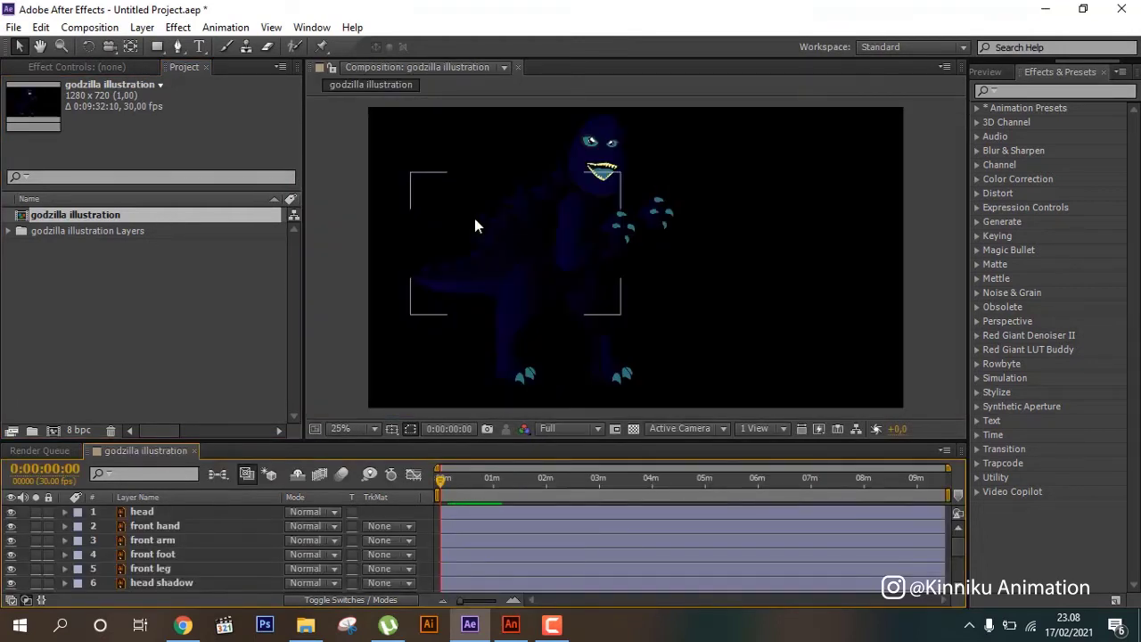
left_click(633, 429)
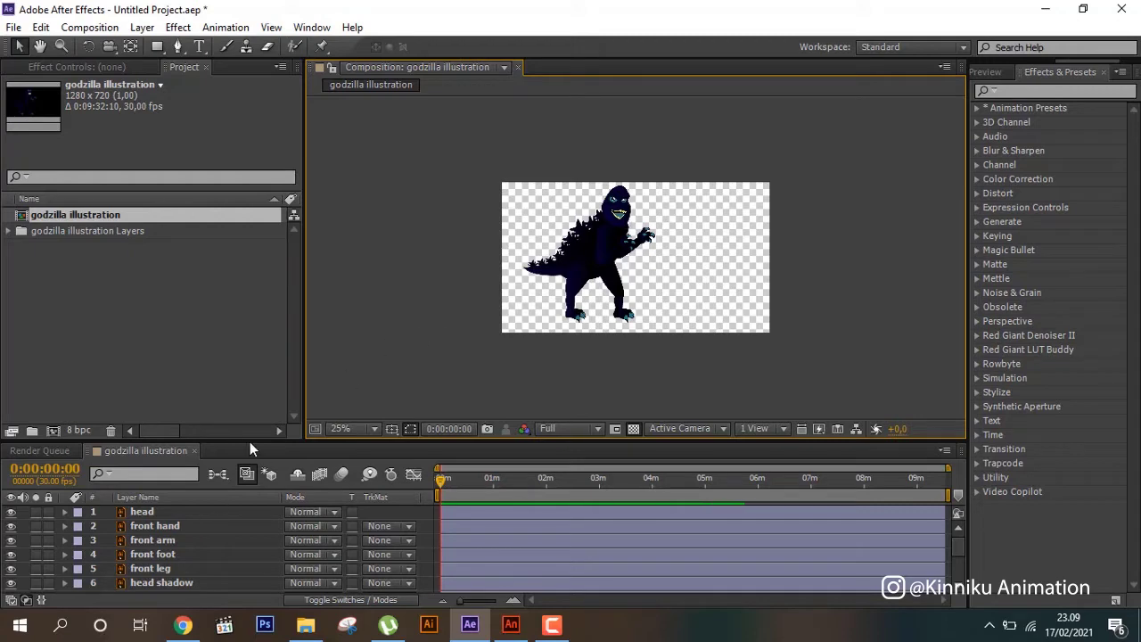
left_click_drag(251, 439, 250, 395)
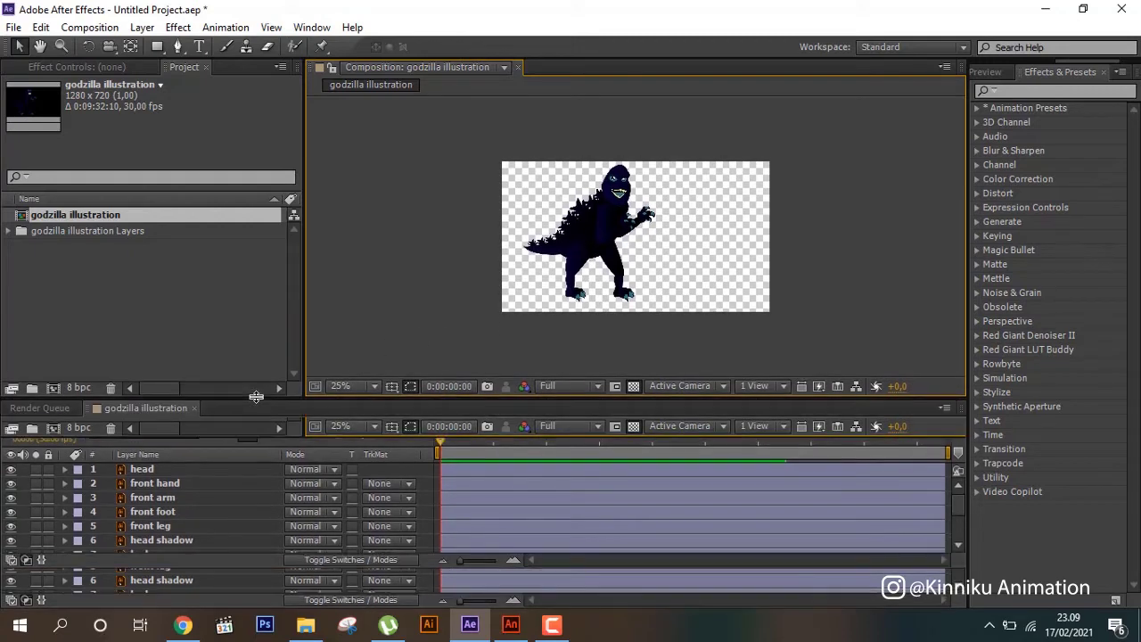
scroll(202, 521, "down", 1)
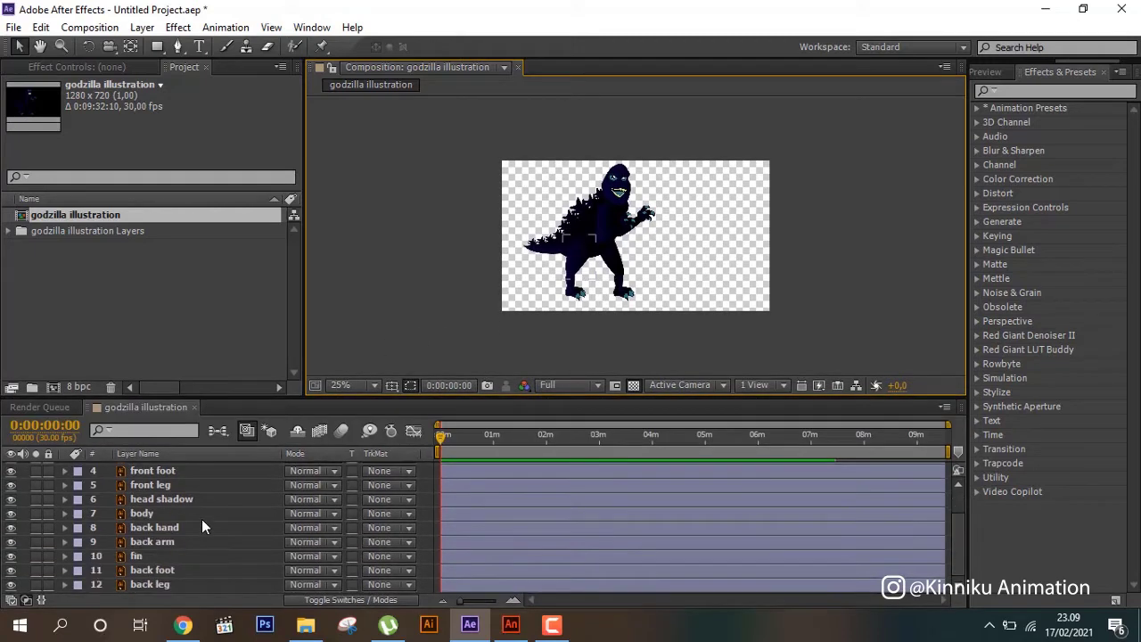
left_click(326, 604)
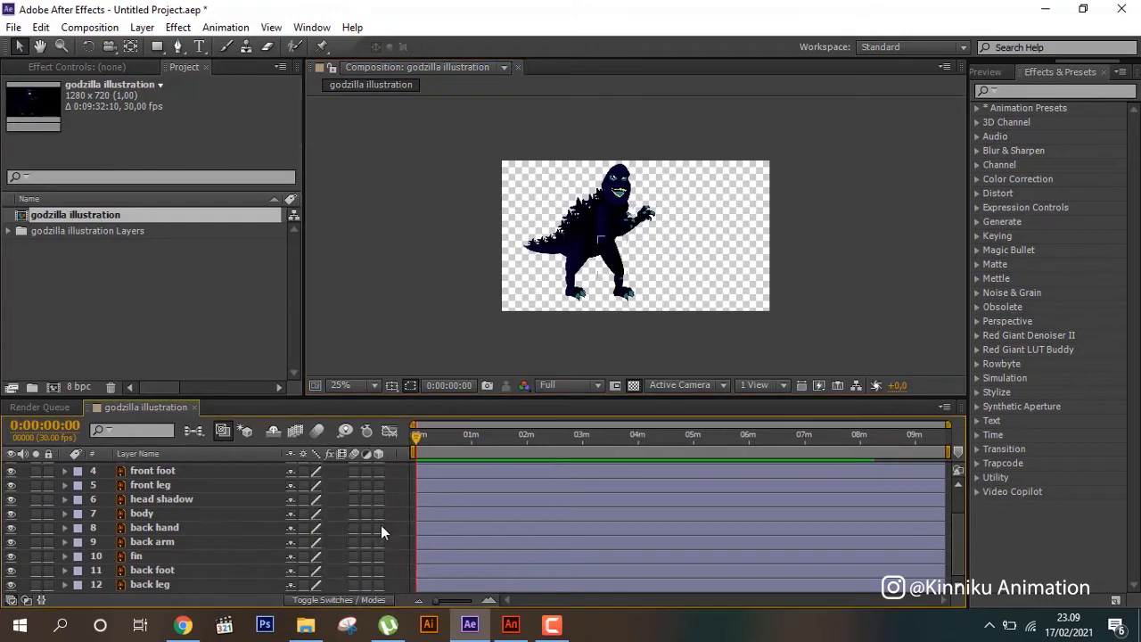
- Add the Parent column to the timeline through the column header's Columns menu
right_click(401, 453)
mouse_move(471, 504)
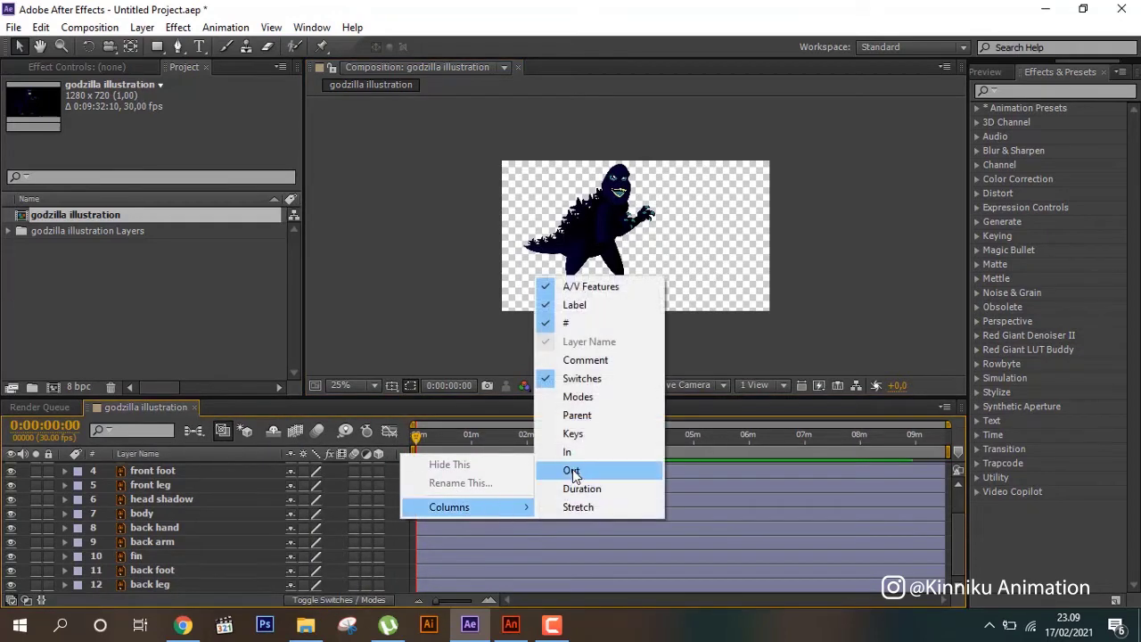
left_click(589, 416)
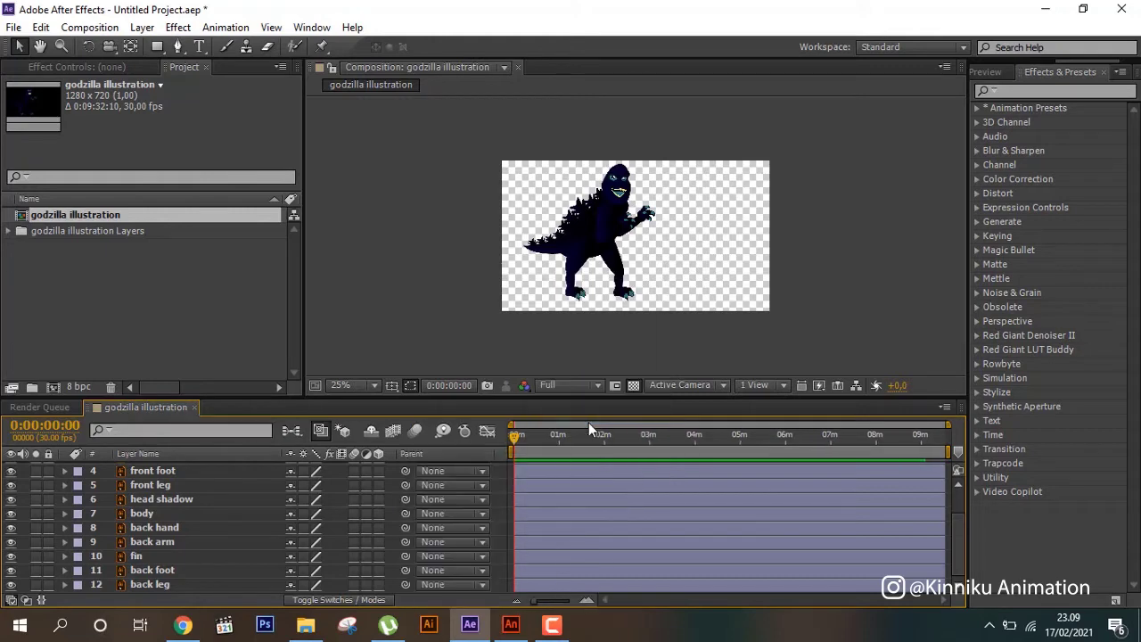
left_click(210, 515)
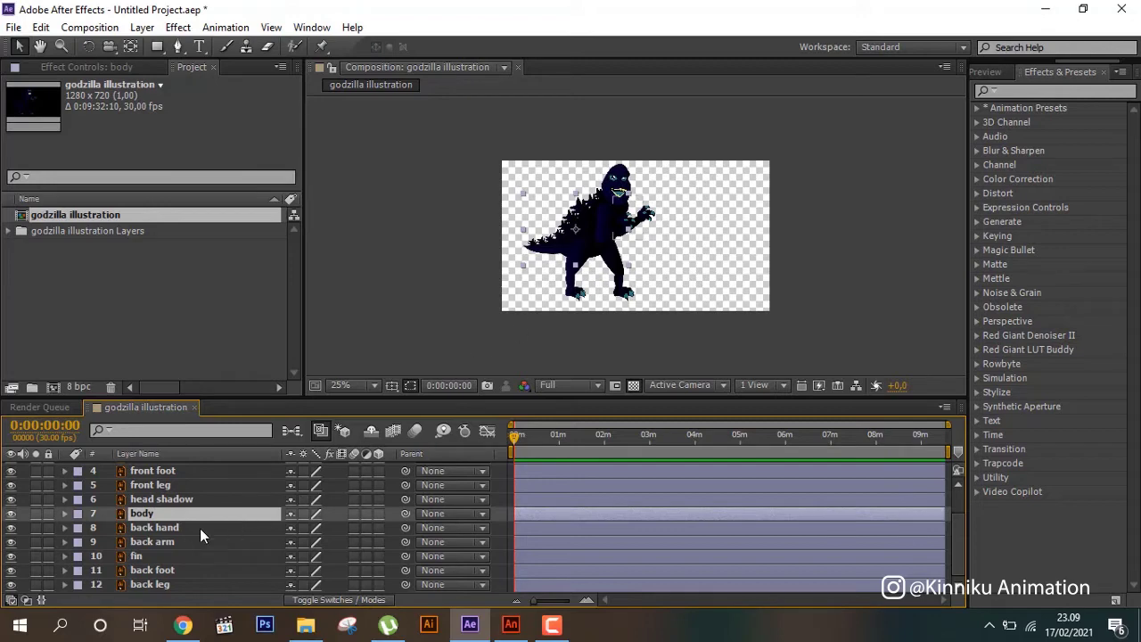
- Label the body layer orange and identify the back leg and back foot by soloing and hiding them
left_click(78, 514)
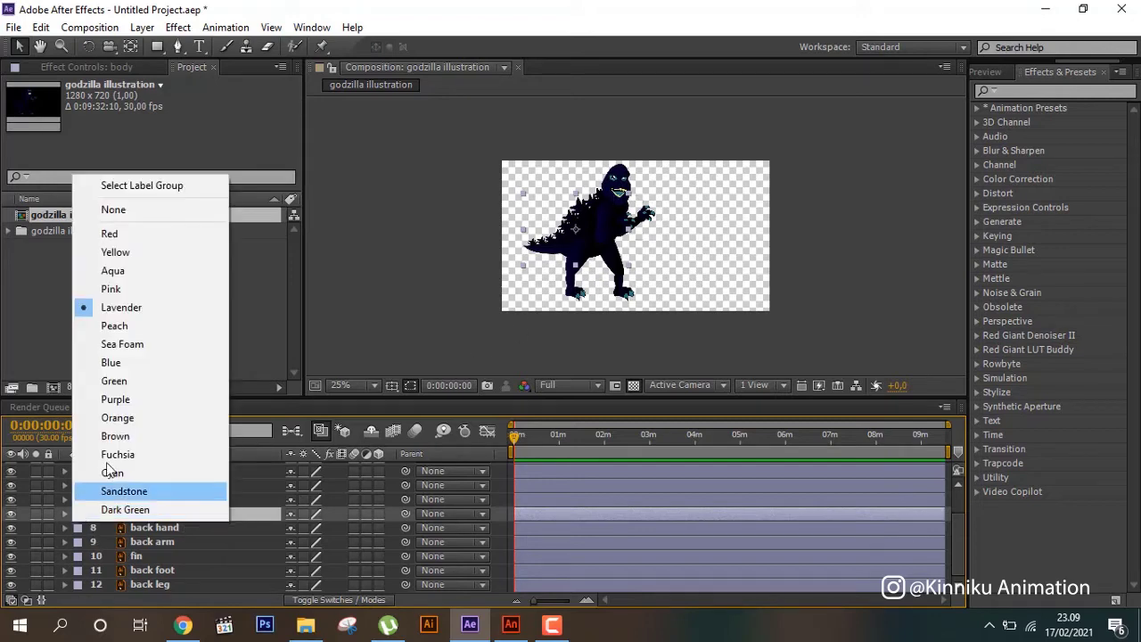
left_click(118, 419)
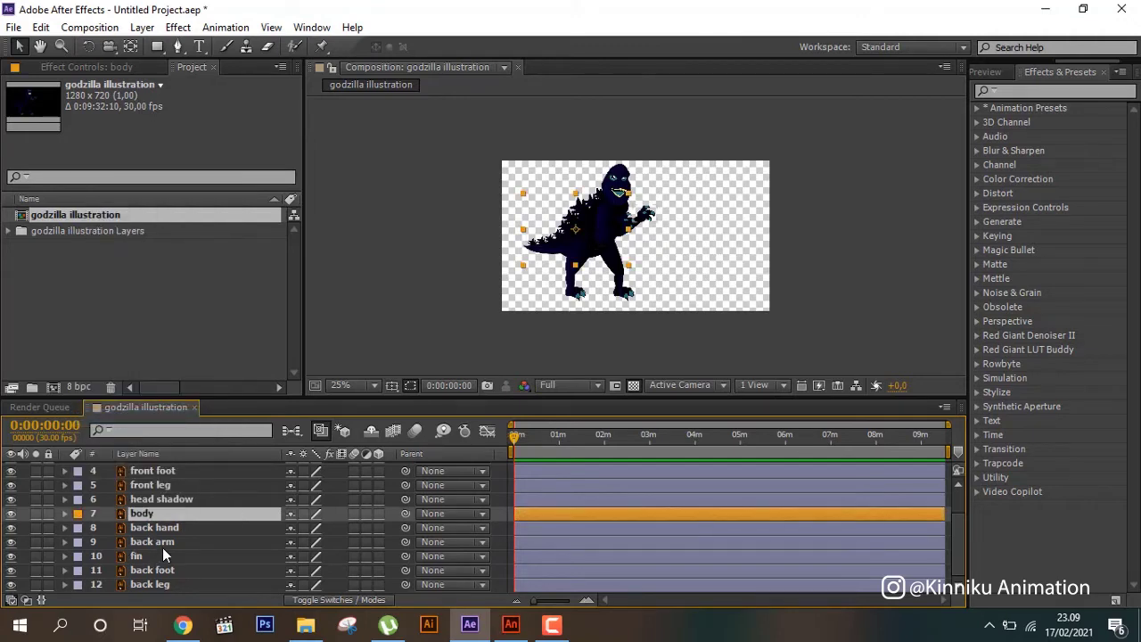
left_click(146, 585)
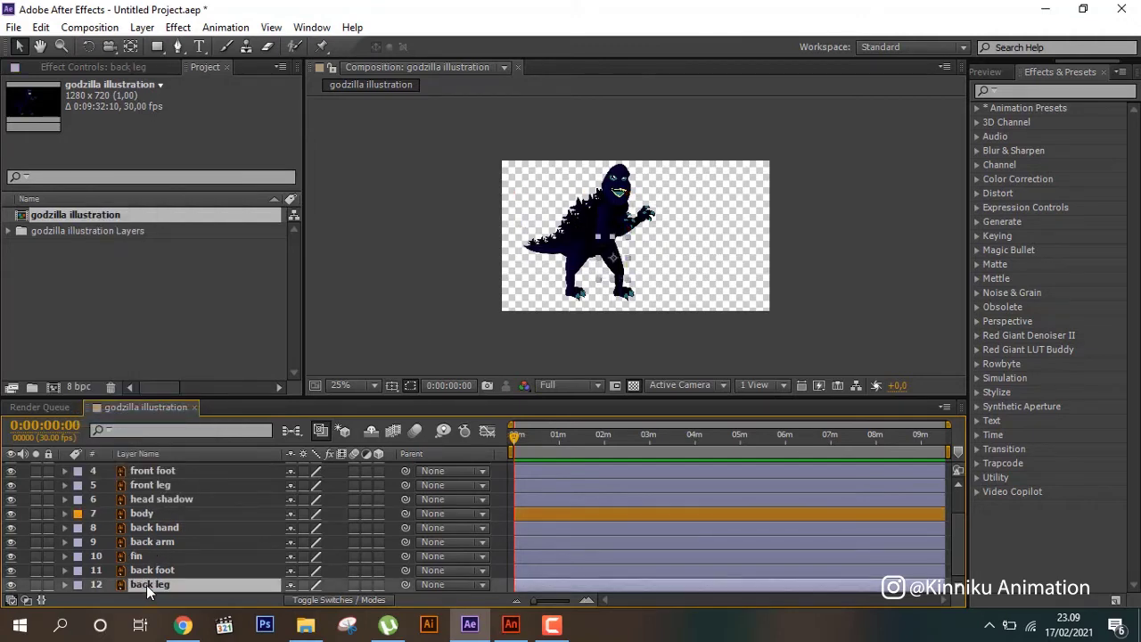
left_click(34, 582)
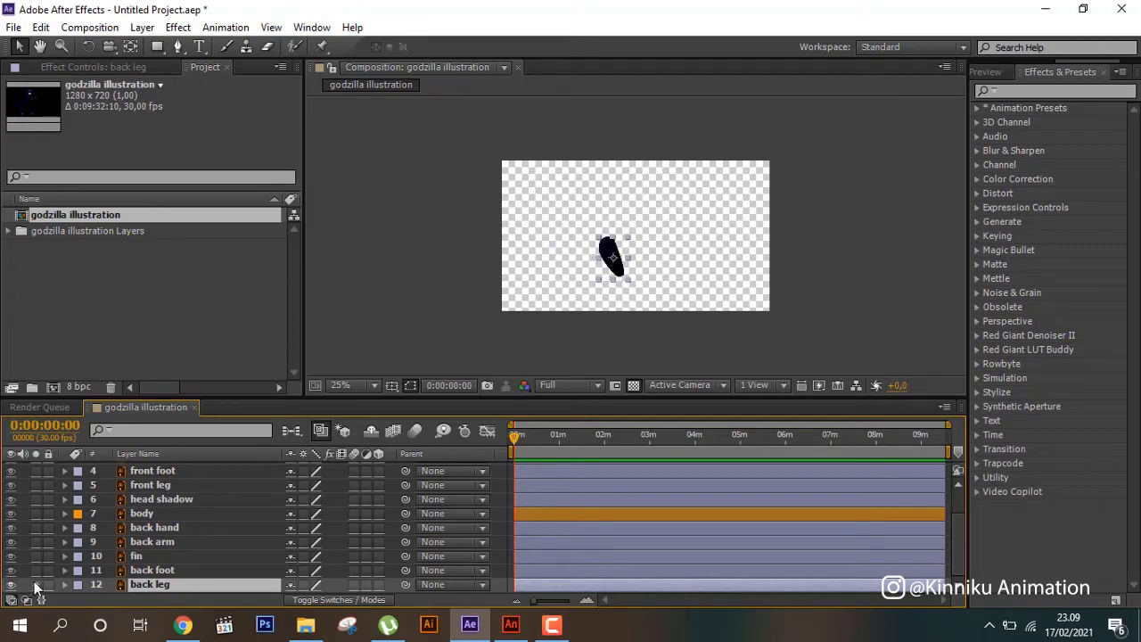
left_click(34, 582)
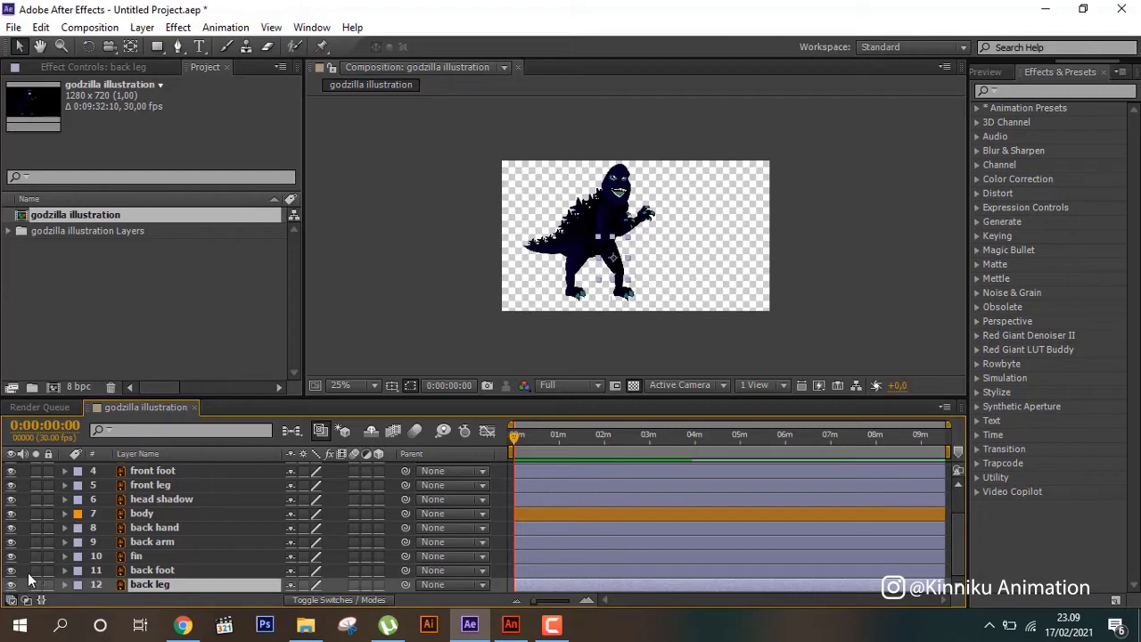
left_click(10, 569)
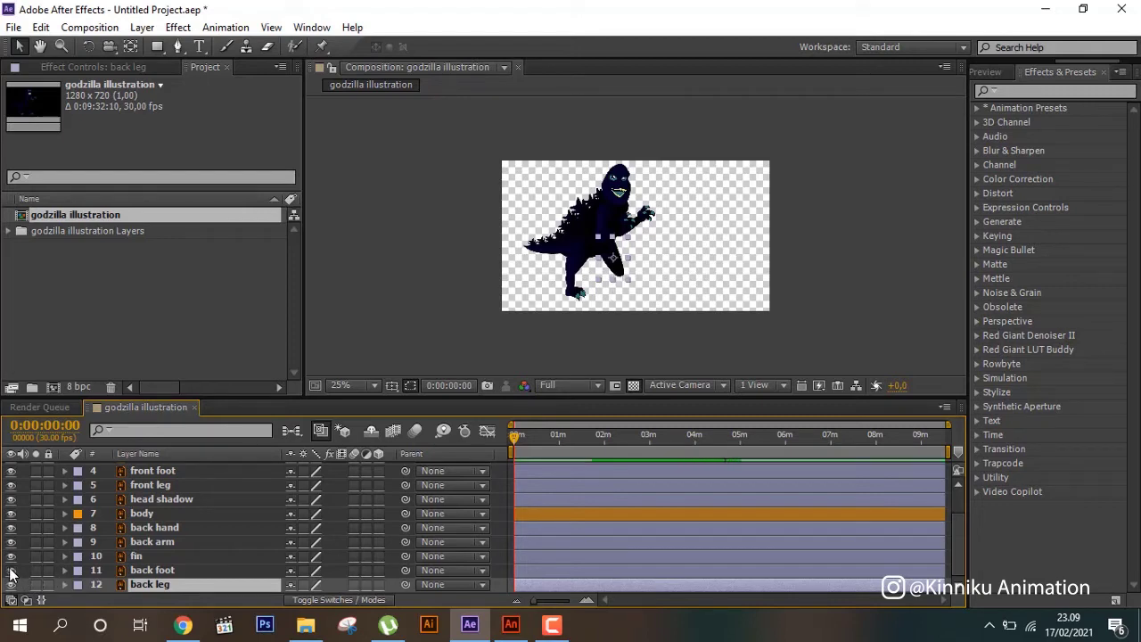
left_click(11, 570)
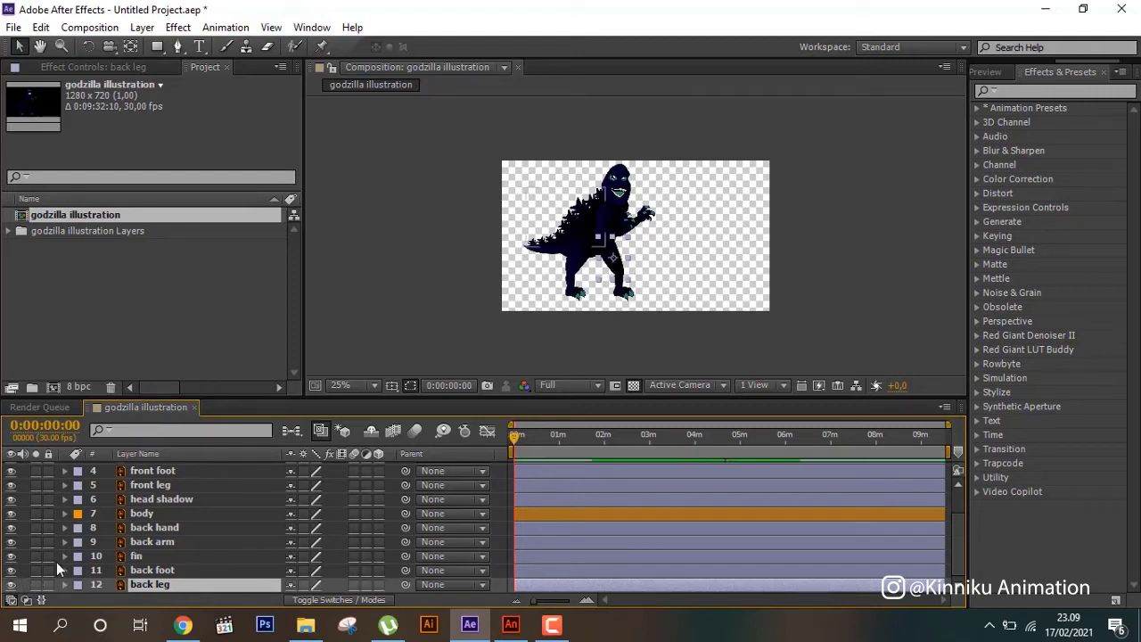
- Parent the back foot to the back leg, and the back leg to the body
left_click_drag(405, 570, 155, 584)
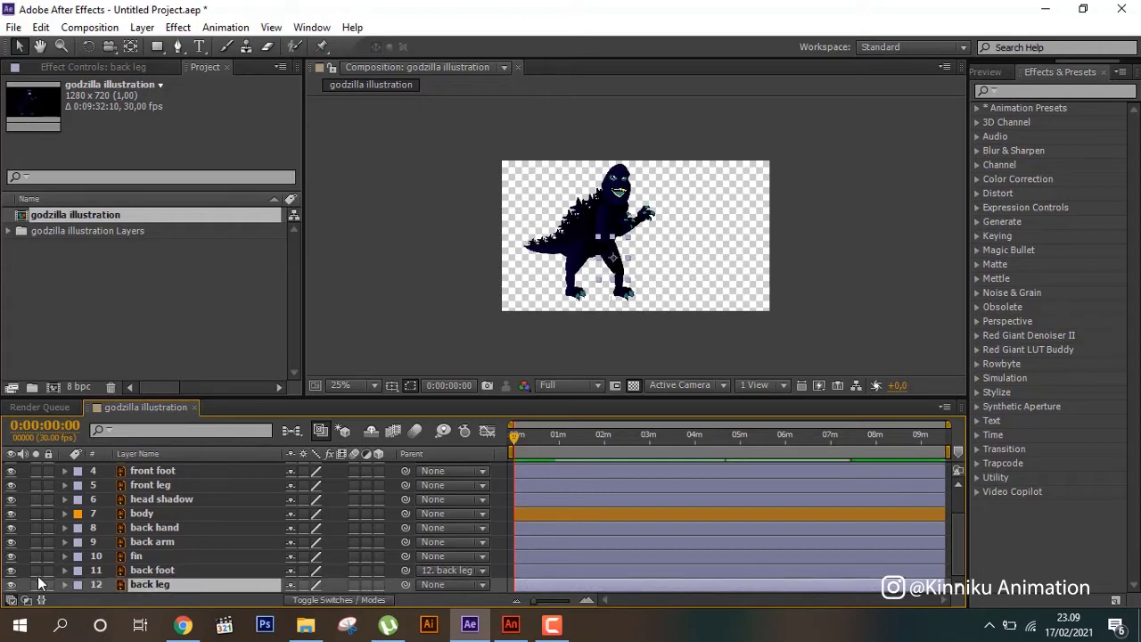
mouse_move(11, 570)
left_mouse_down()
mouse_move(10, 585)
mouse_move(11, 571)
left_mouse_up()
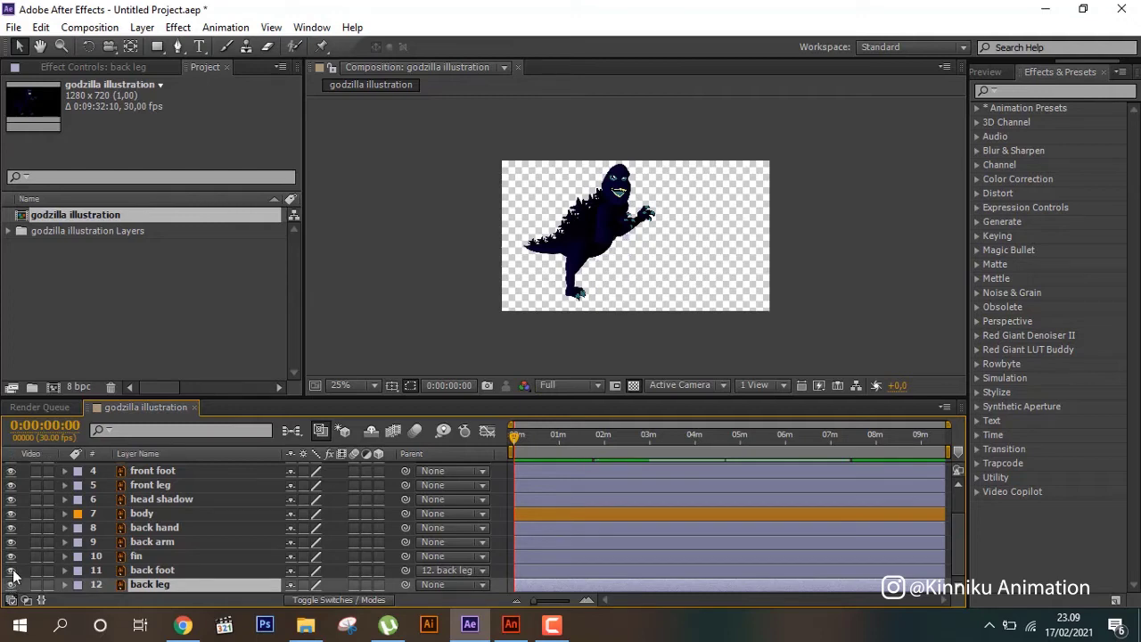
left_click_drag(405, 584, 178, 511)
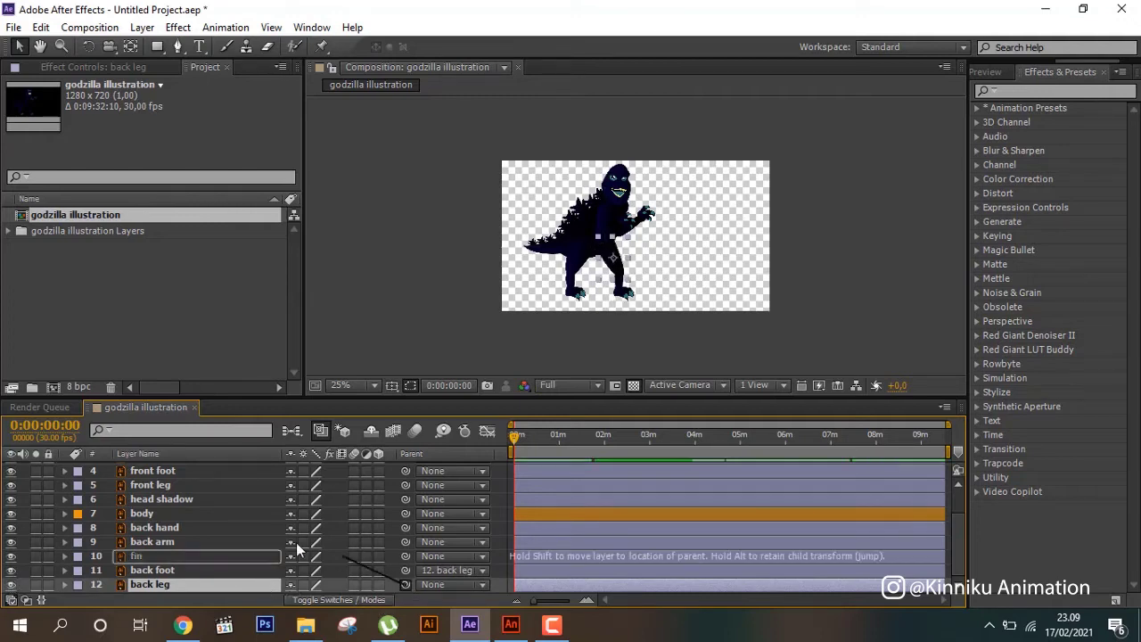
left_click(162, 509)
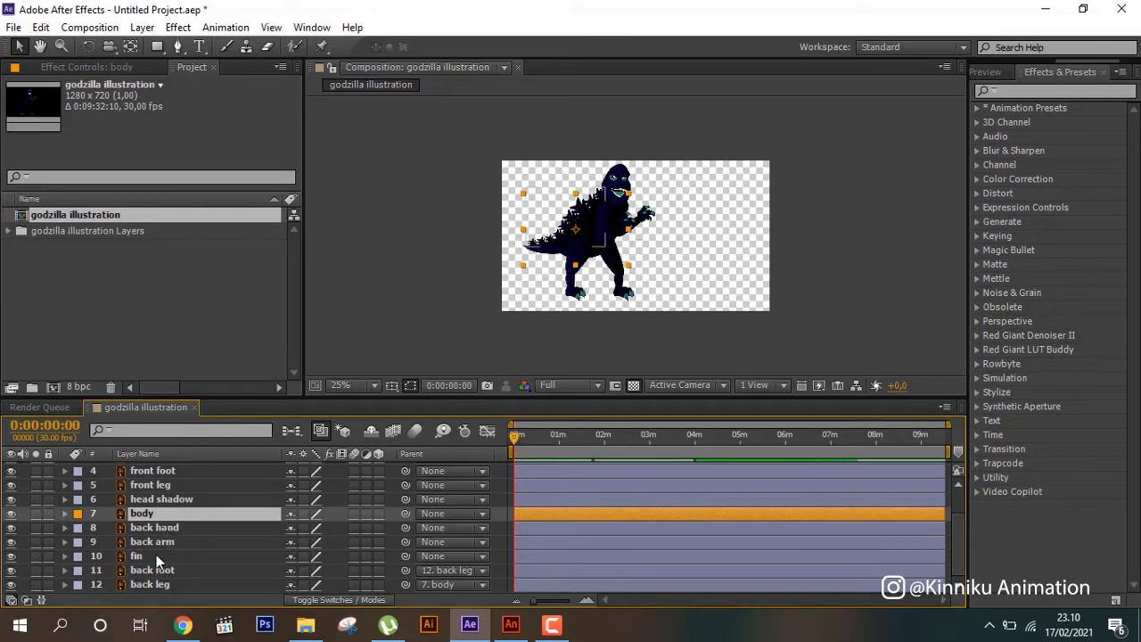
- Parent the front foot to the front leg and toggle both layers' visibility to confirm
left_click(173, 472)
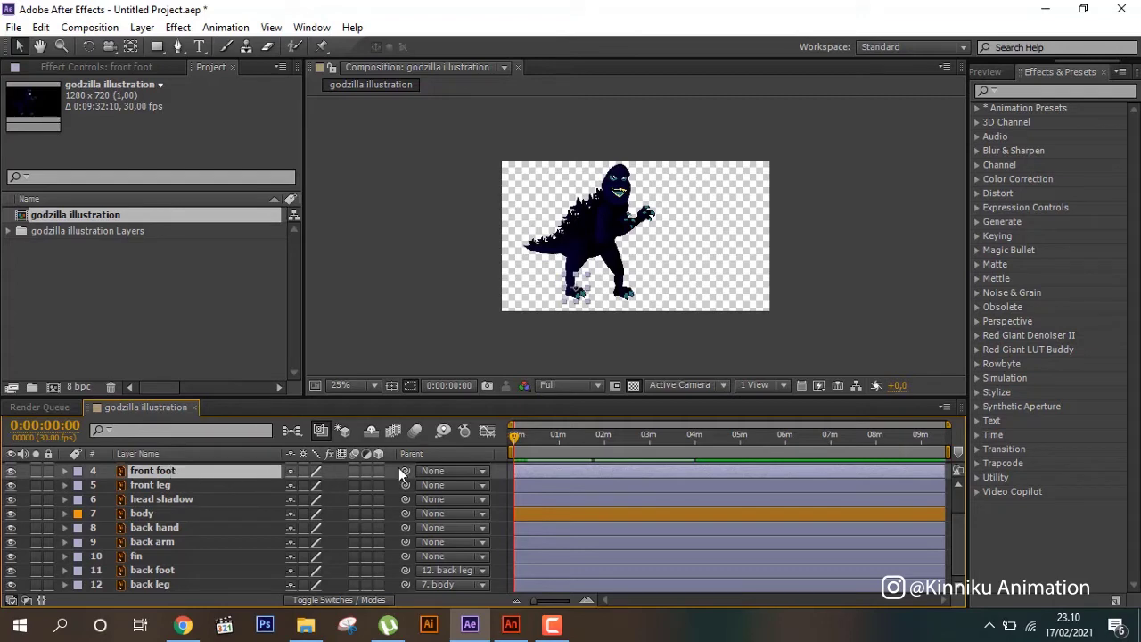
mouse_move(406, 470)
left_mouse_down()
mouse_move(208, 473)
mouse_move(196, 501)
left_mouse_up()
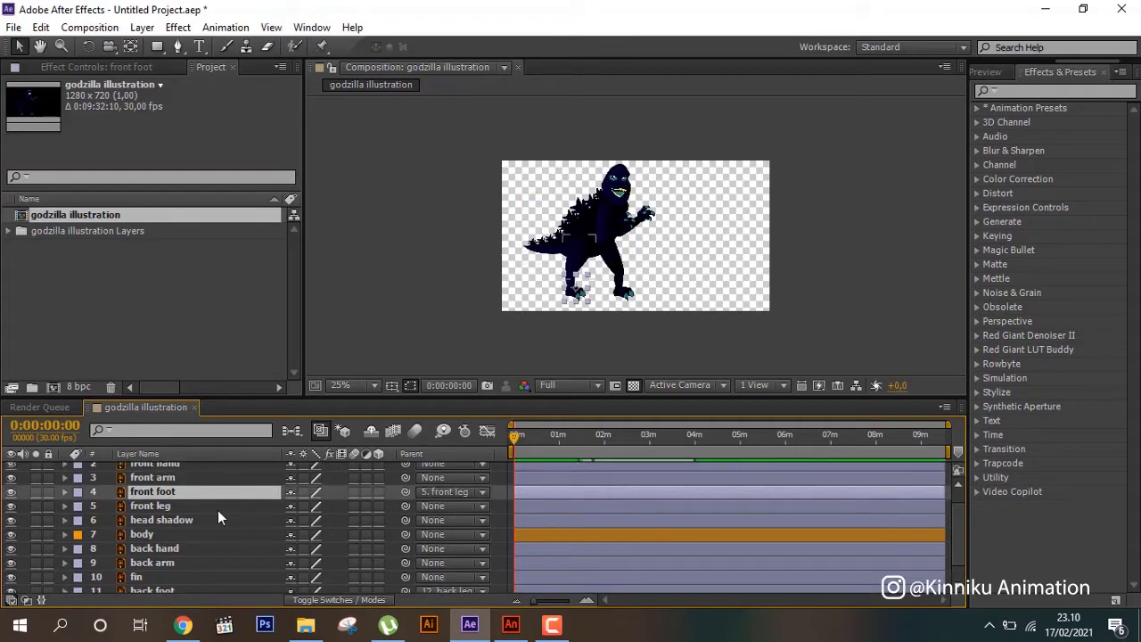
left_click(213, 506)
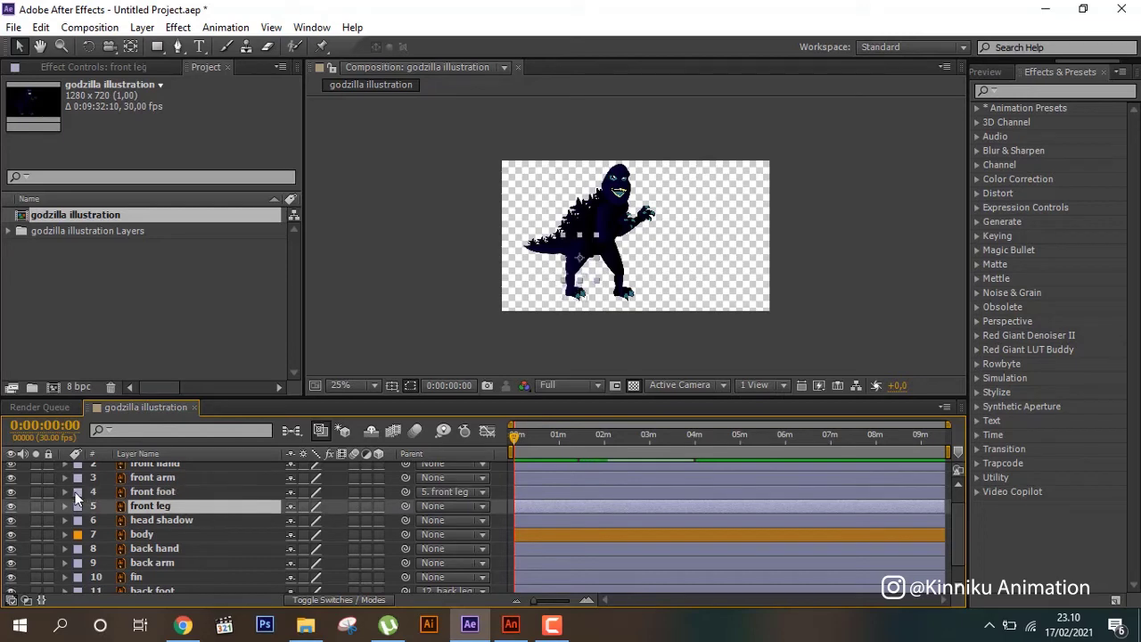
left_click(11, 491)
left_click(10, 506)
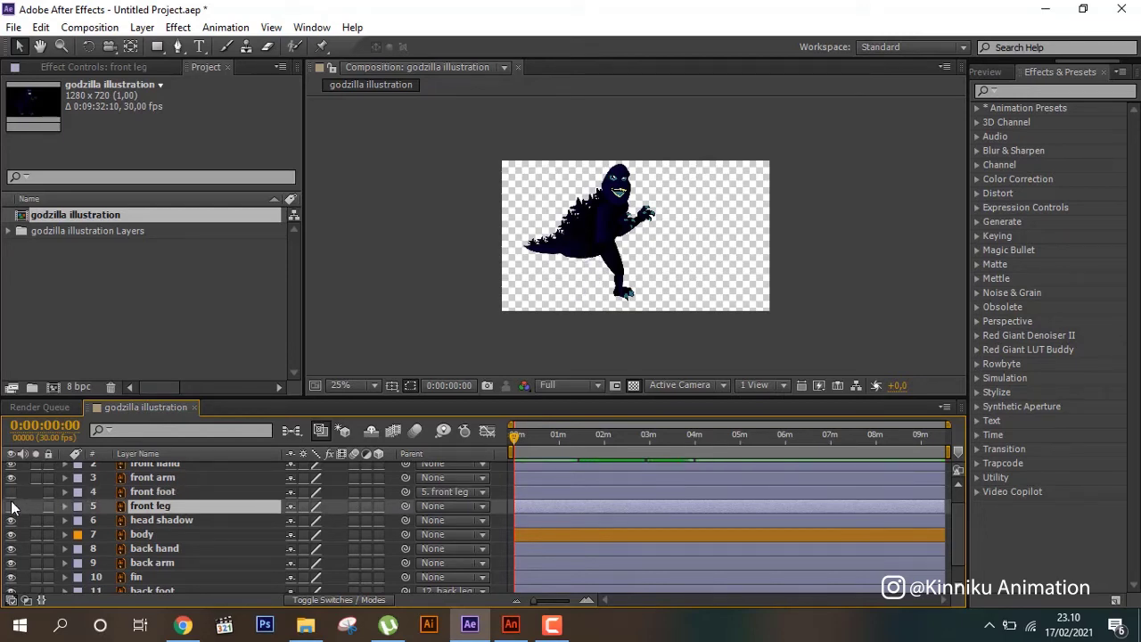
left_click(11, 505)
left_click(11, 492)
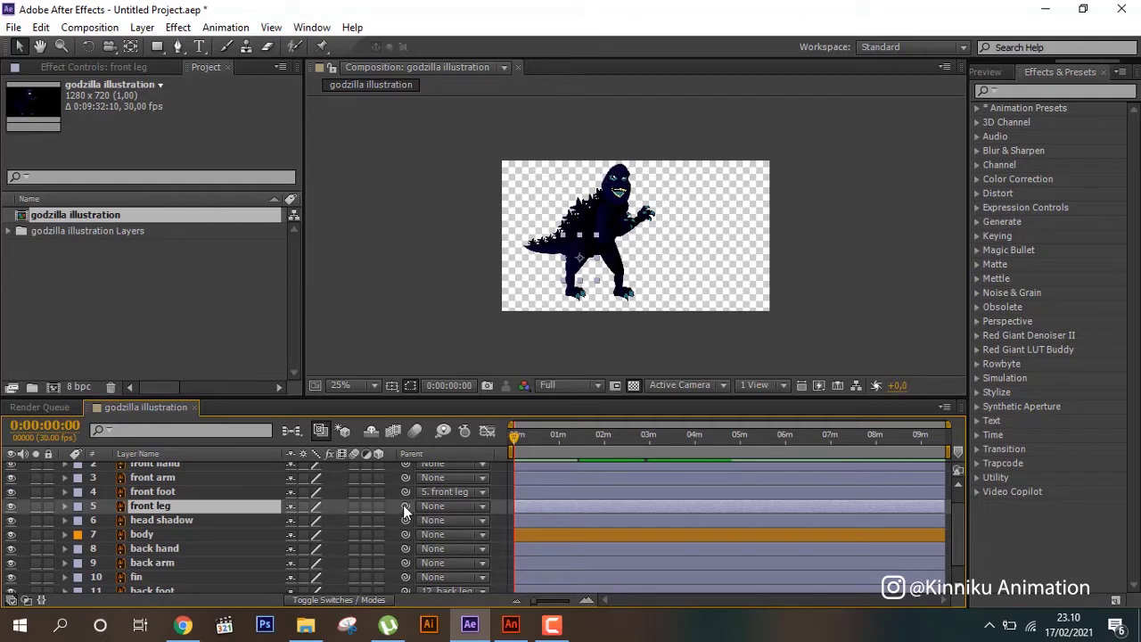
- Parent the front leg to the body layer
left_click_drag(406, 506, 225, 531)
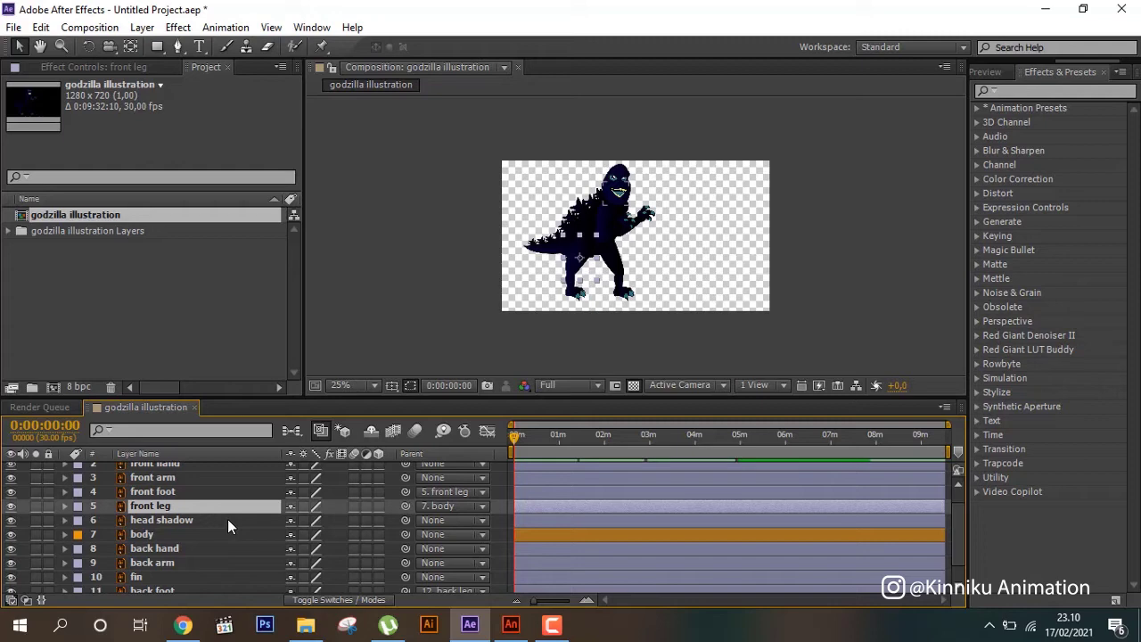
scroll(228, 520, "down", 1)
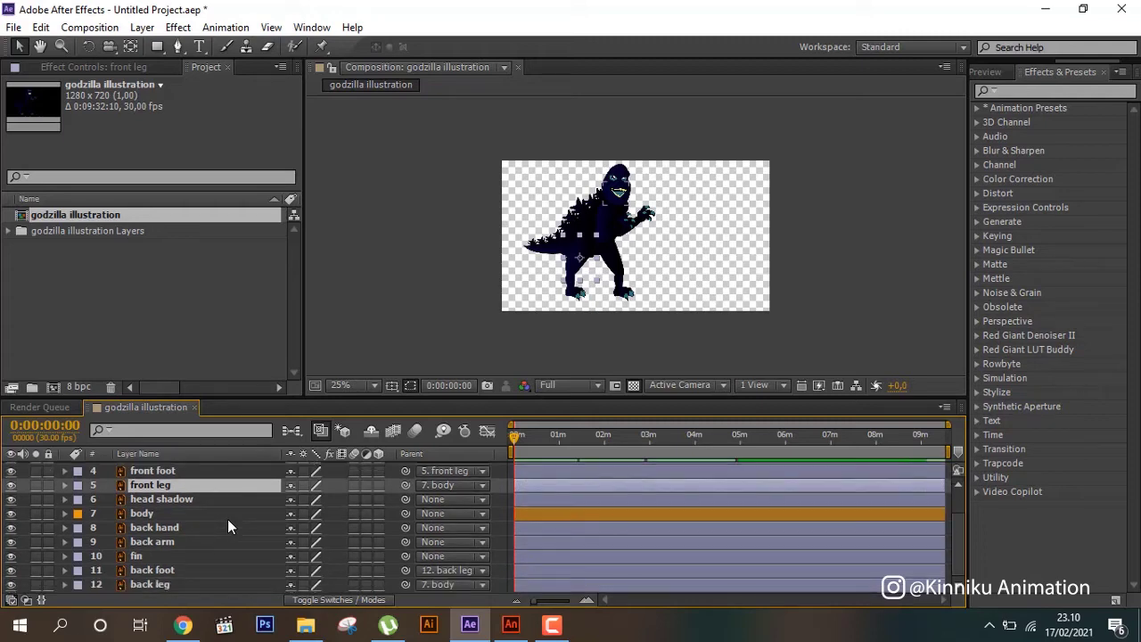
scroll(373, 300, "up", 2)
scroll(372, 300, "up", 2)
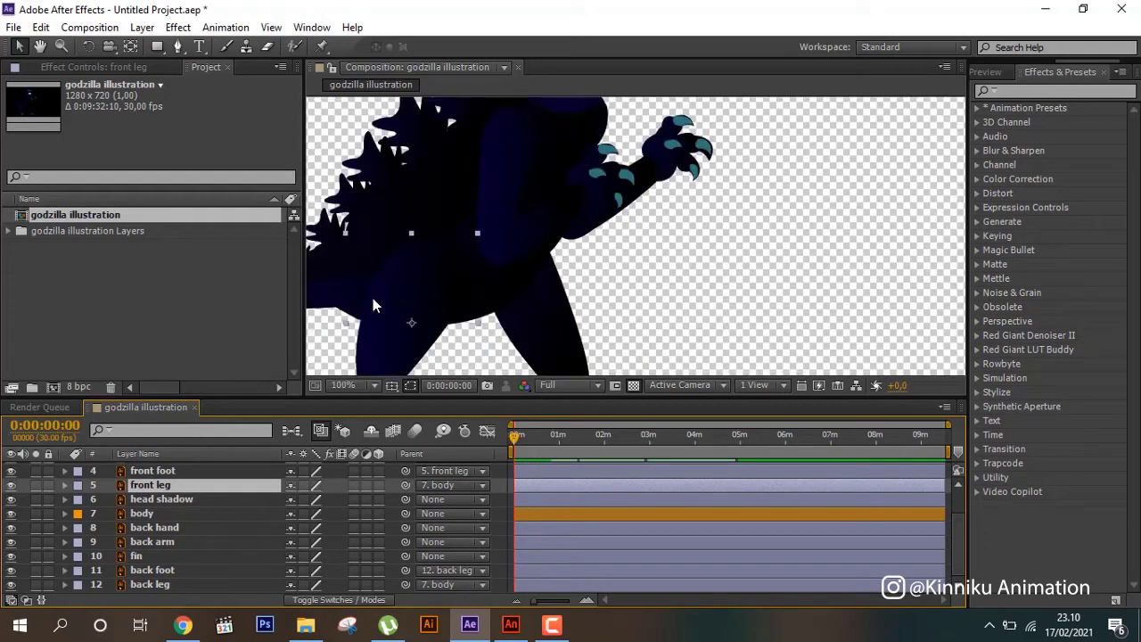
scroll(373, 298, "down", 2)
- Locate the front arm layer by toggling its visibility, then parent it to the front hand
scroll(119, 555, "up", 2)
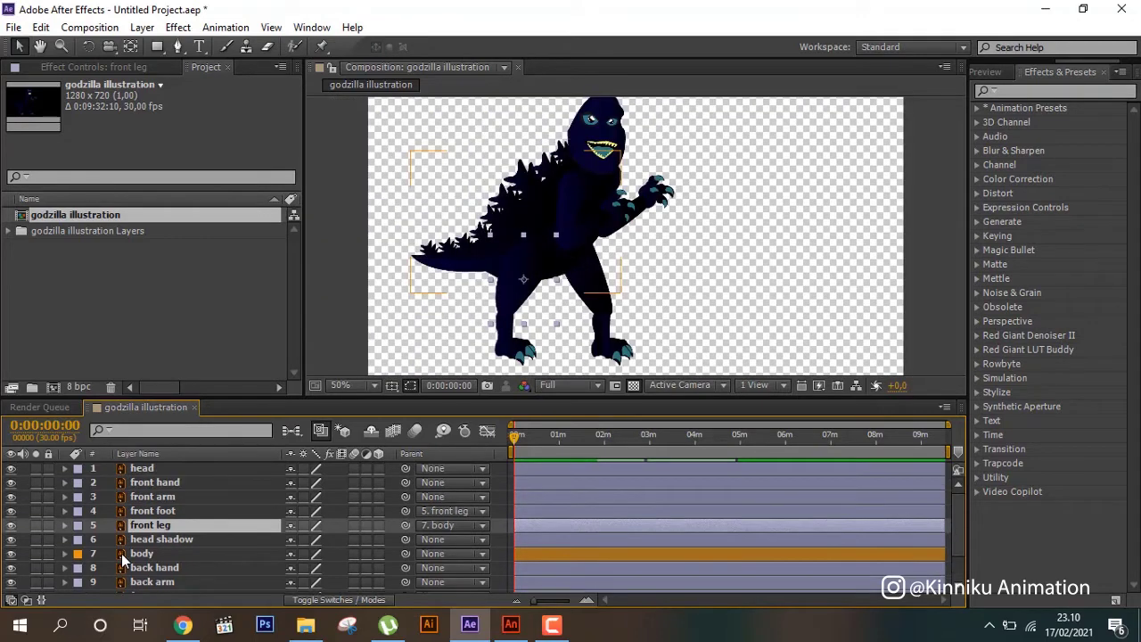
scroll(121, 554, "down", 2)
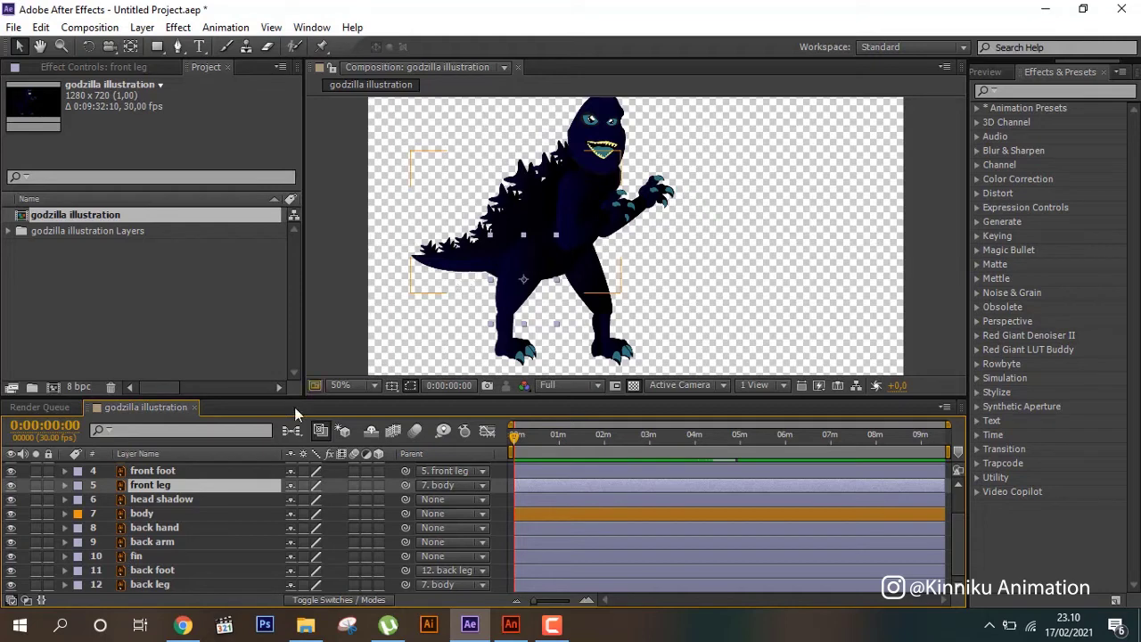
scroll(239, 499, "up", 2)
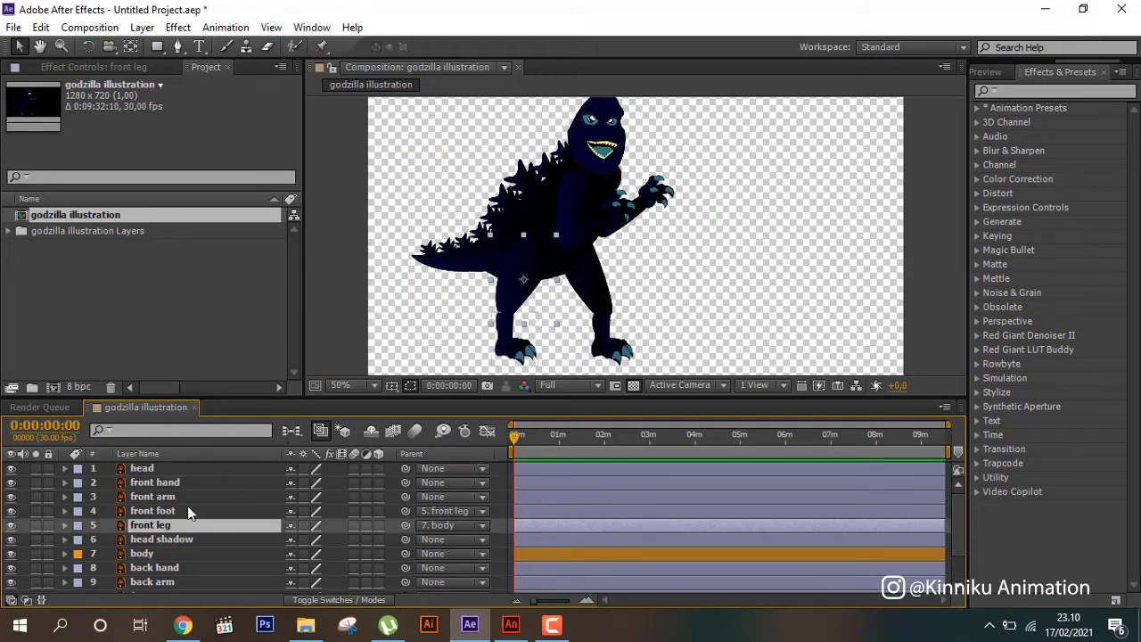
left_click(166, 497)
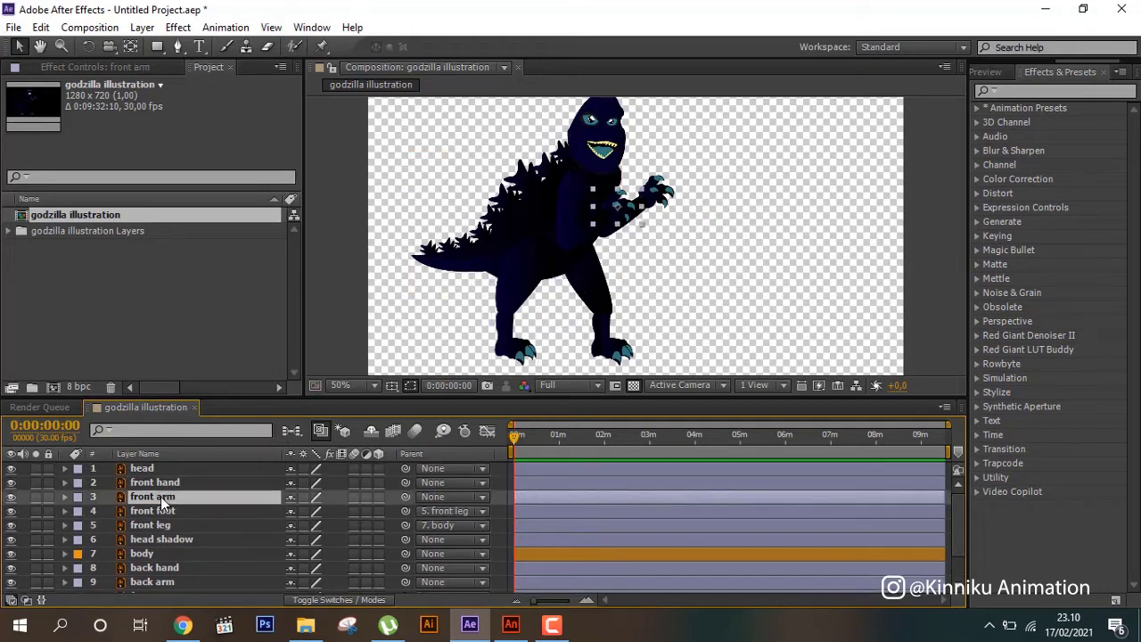
left_click(10, 499)
left_click(11, 498)
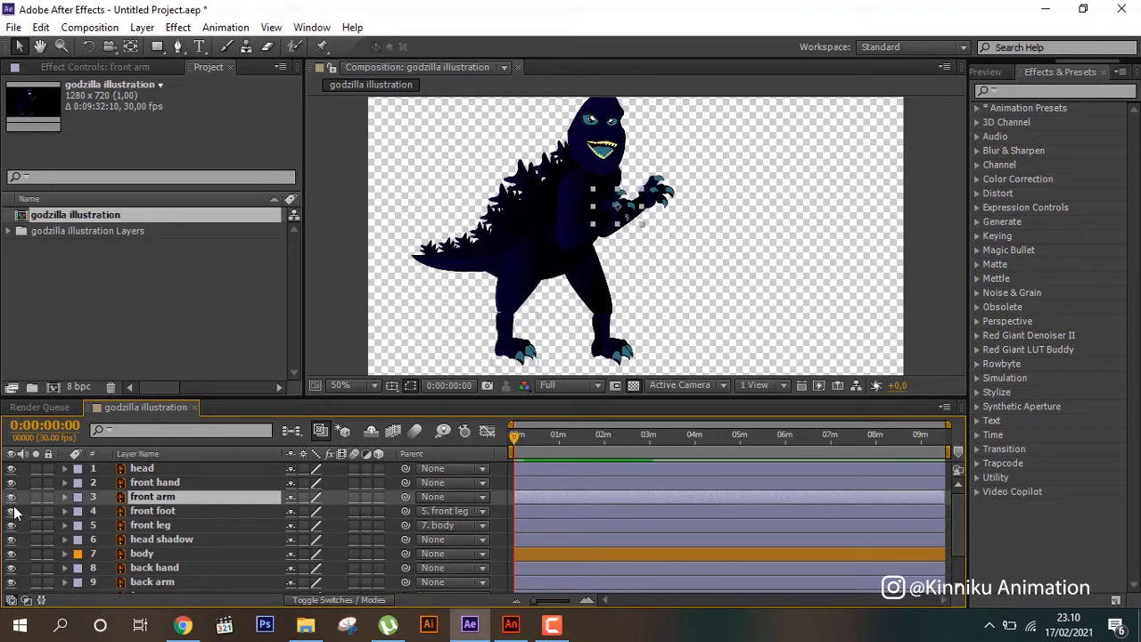
left_click(12, 497)
left_click(11, 497)
left_click(163, 483)
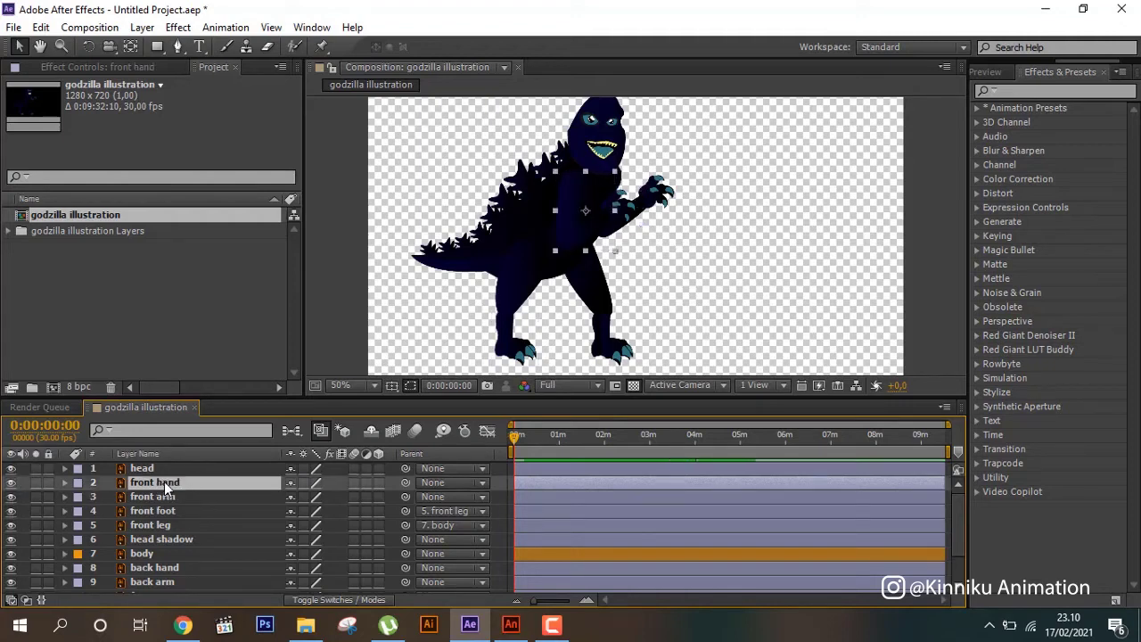
left_click(169, 497)
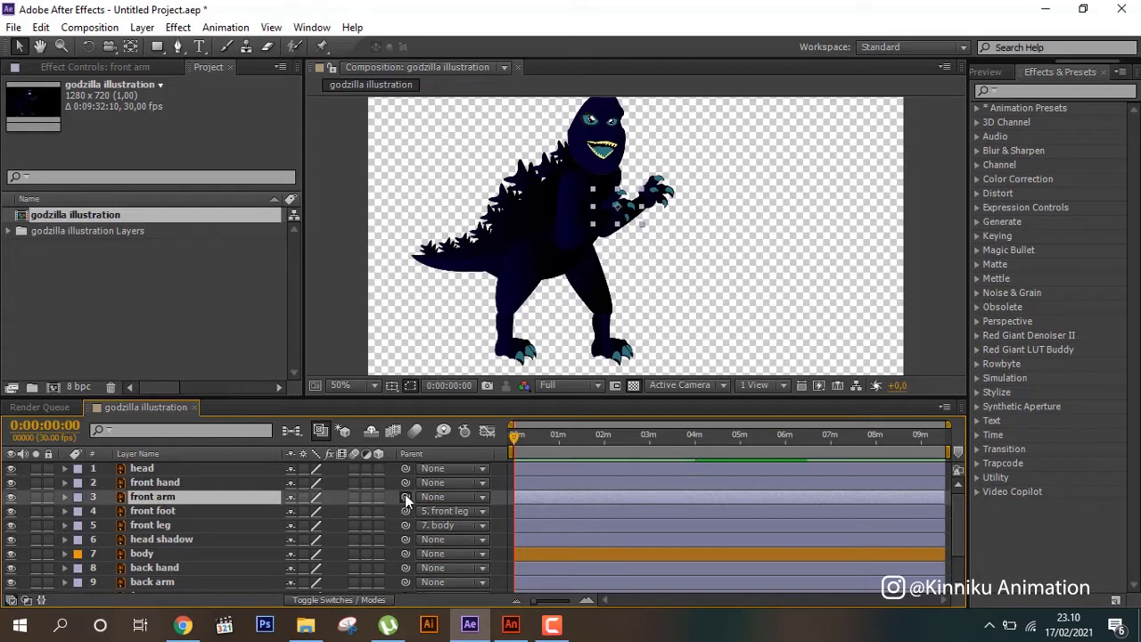
left_click_drag(405, 497, 193, 486)
- Parent the front hand to the body and hide and show it to verify the linked limbs
left_click(192, 481)
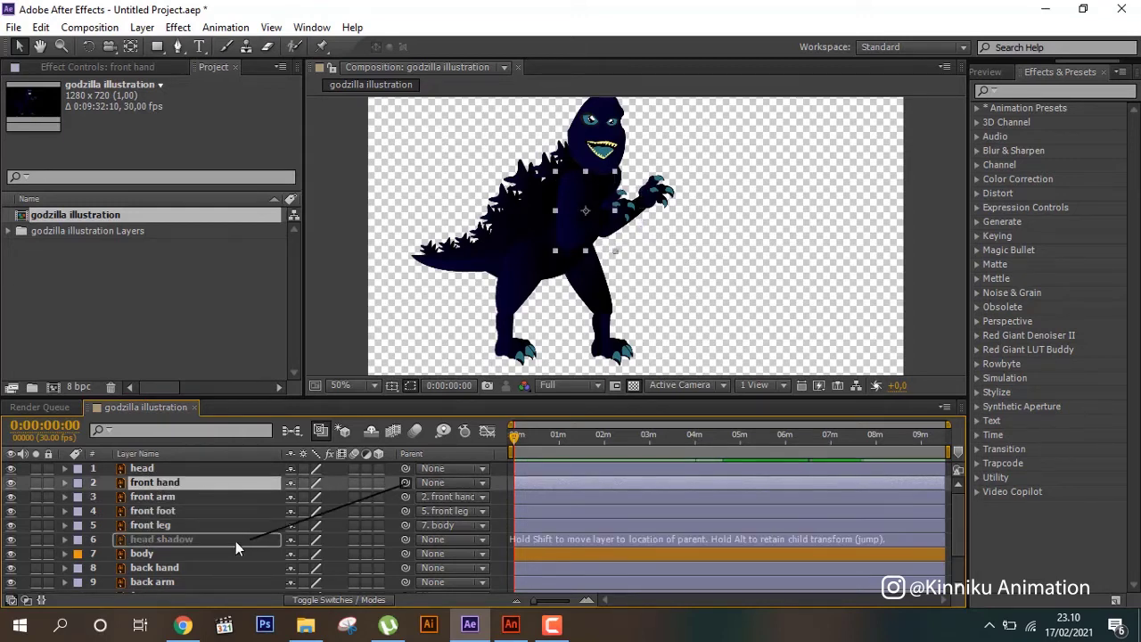
left_click_drag(405, 482, 223, 552)
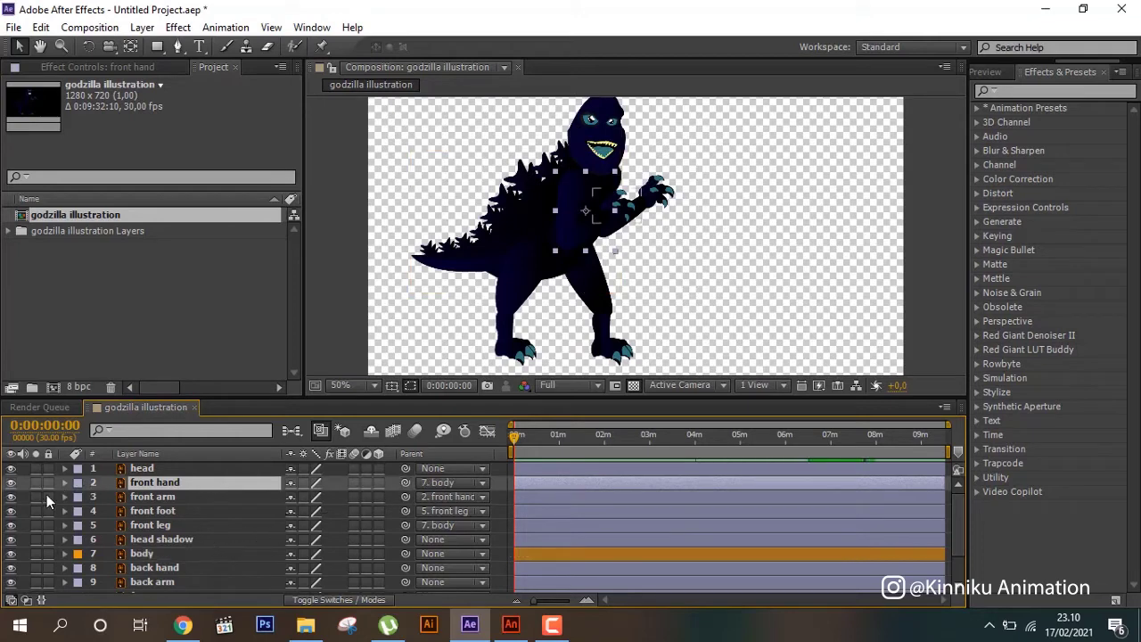
left_click(11, 482)
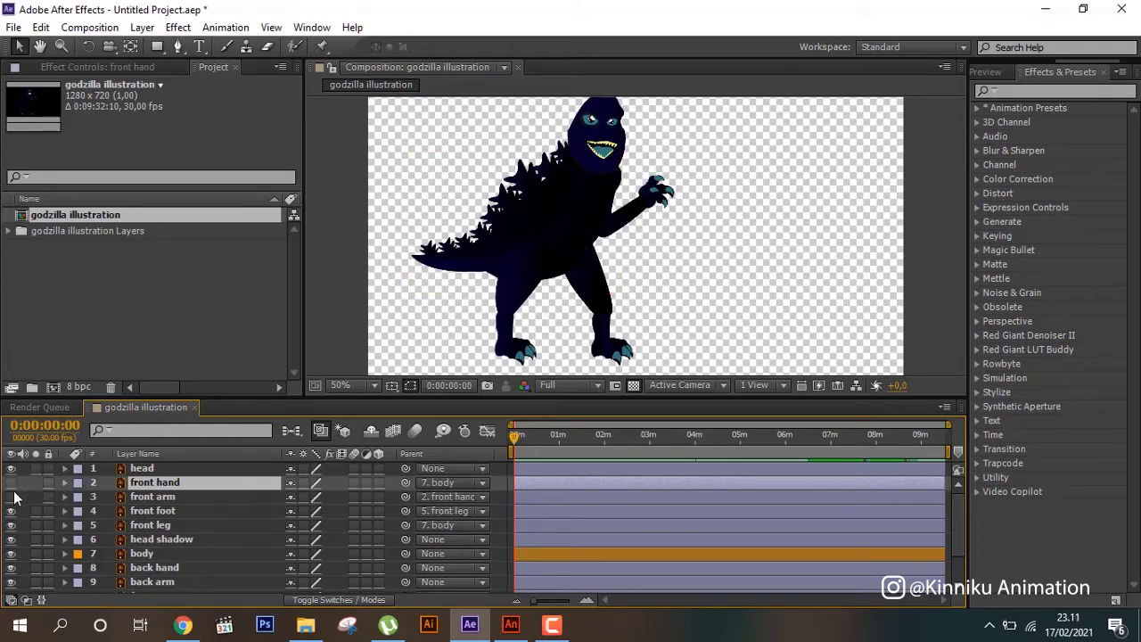
left_click(11, 482)
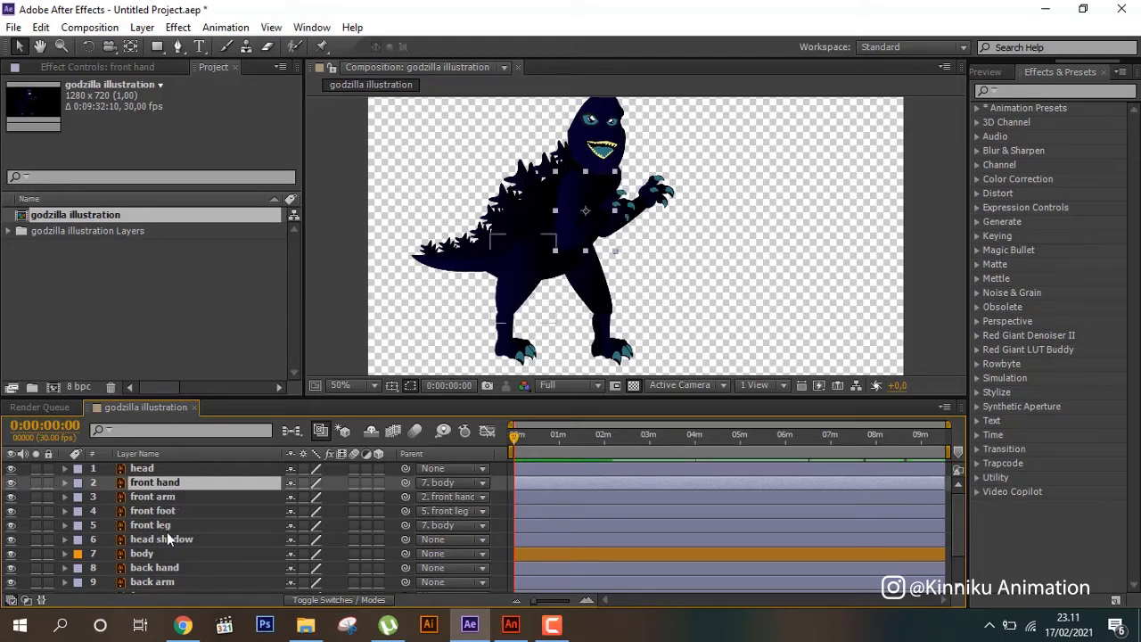
scroll(166, 517, "down", 2)
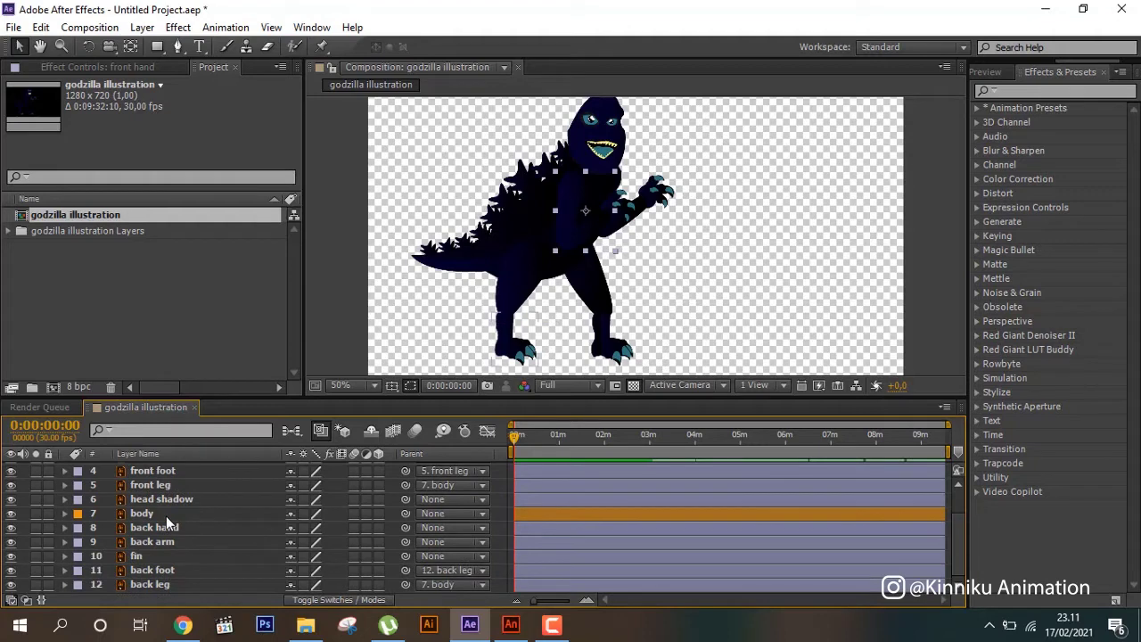
scroll(169, 523, "up", 2)
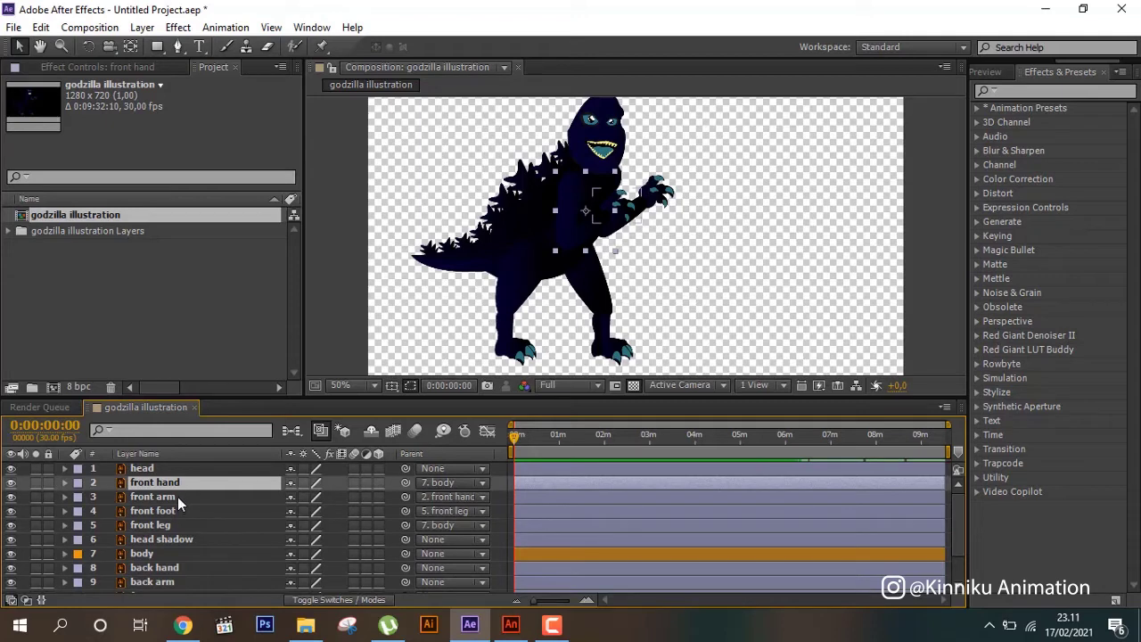
left_click(179, 496)
left_click(169, 514)
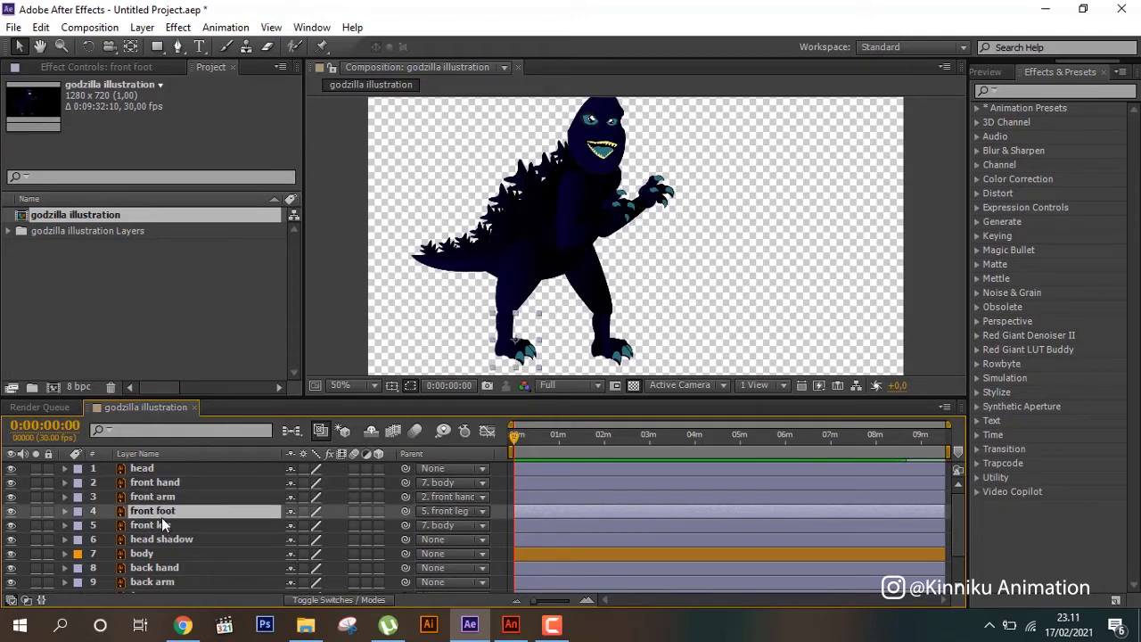
left_click(174, 469)
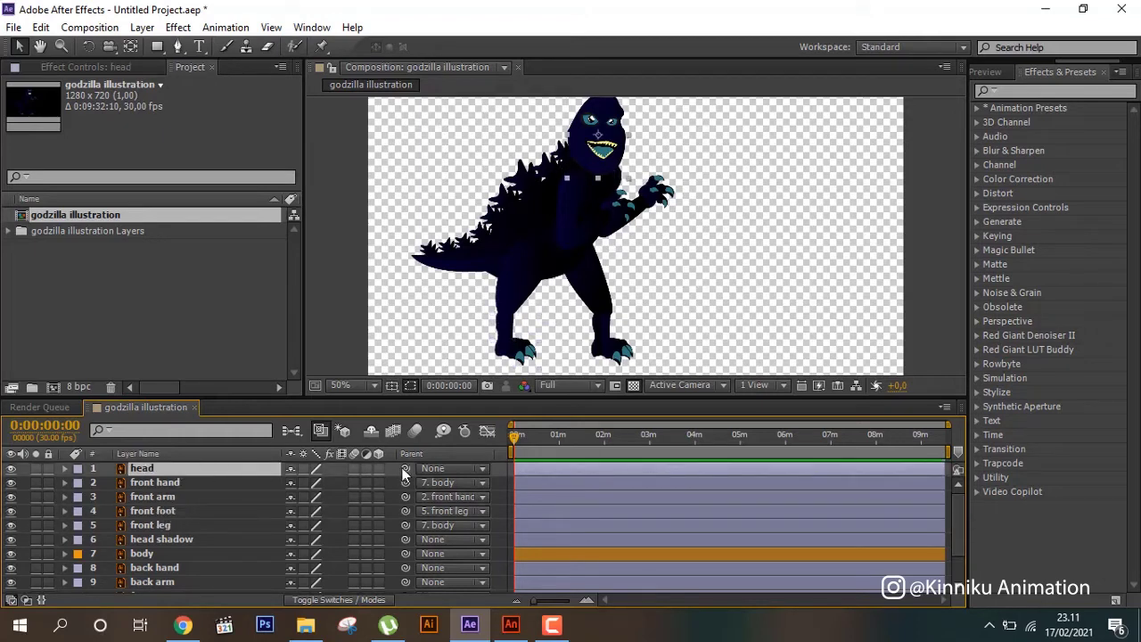
- Parent the head to the body and the back arm to the back hand
left_click_drag(406, 470, 181, 552)
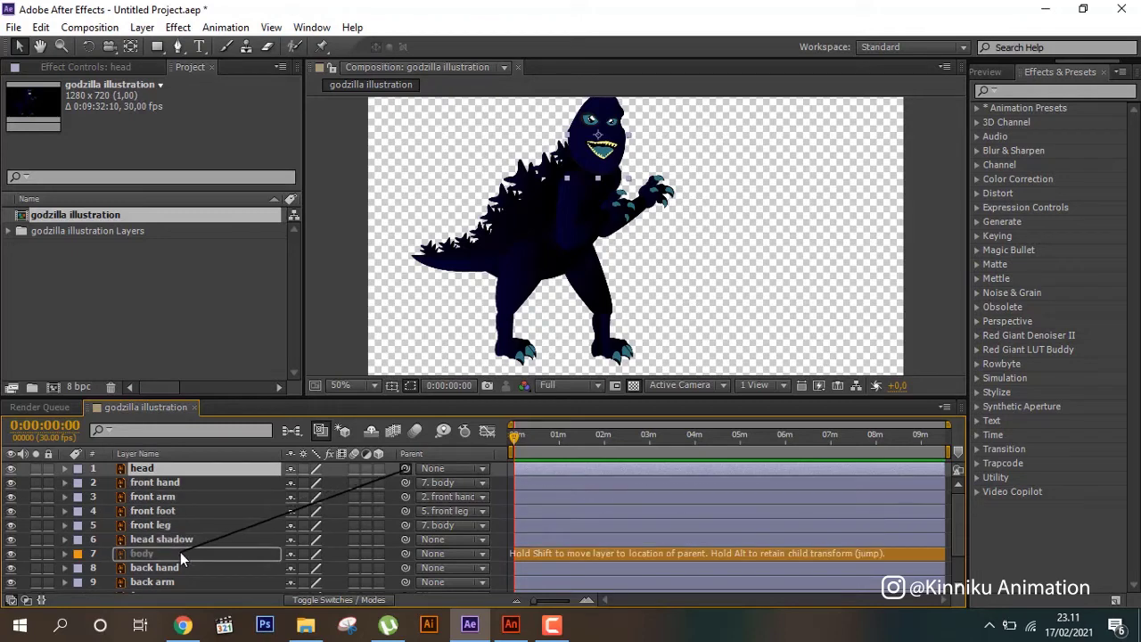
scroll(180, 550, "down", 1)
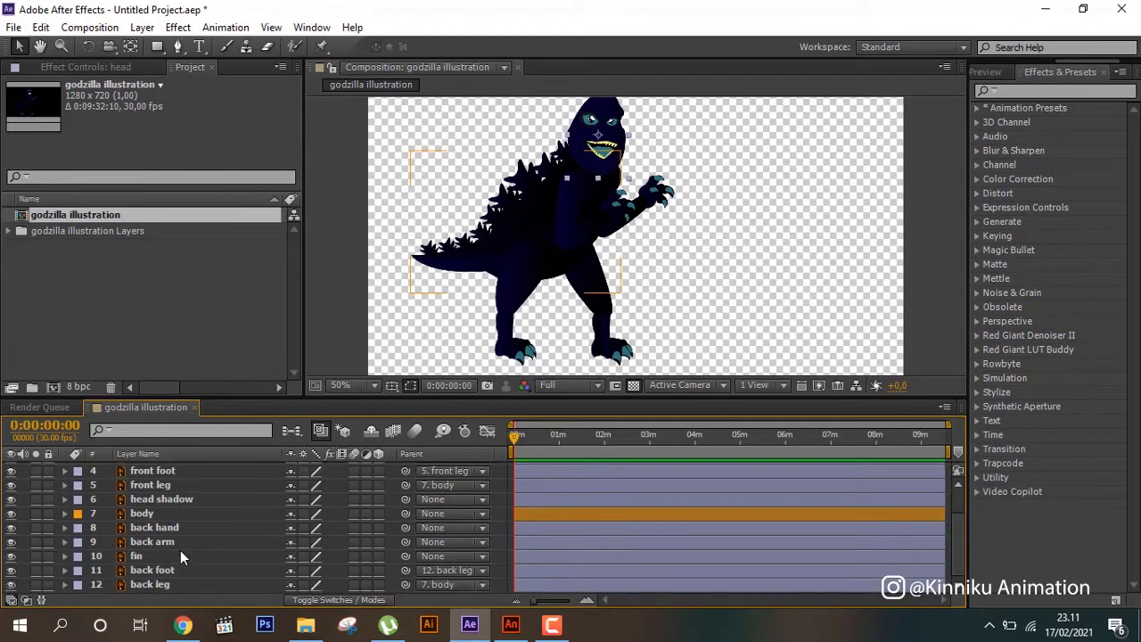
left_click(175, 512)
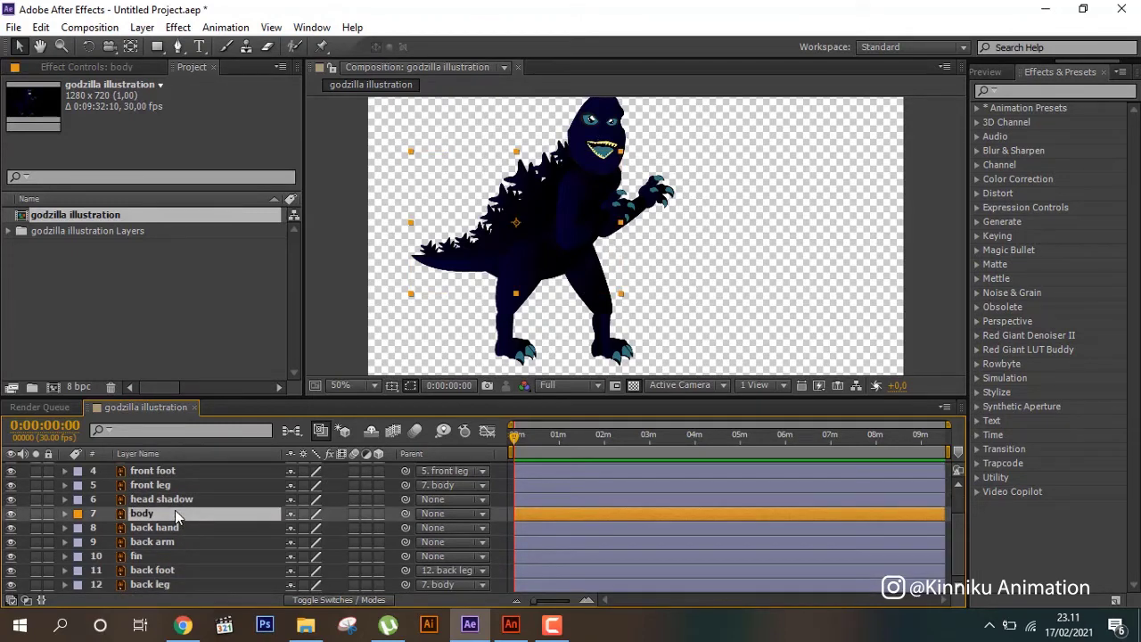
left_click(172, 528)
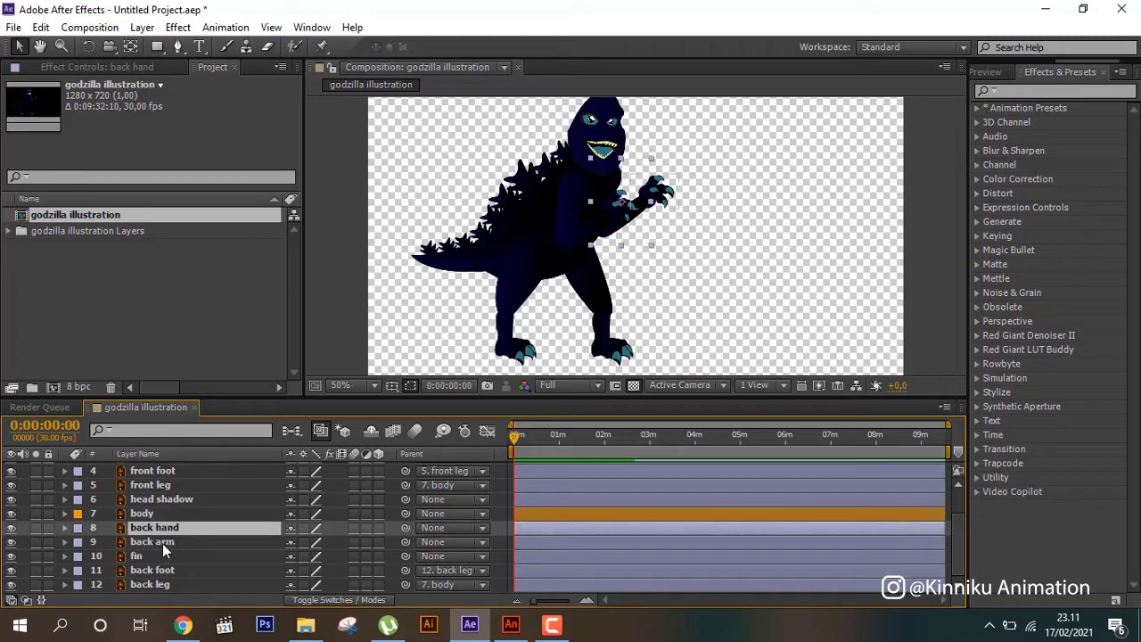
left_click(162, 544)
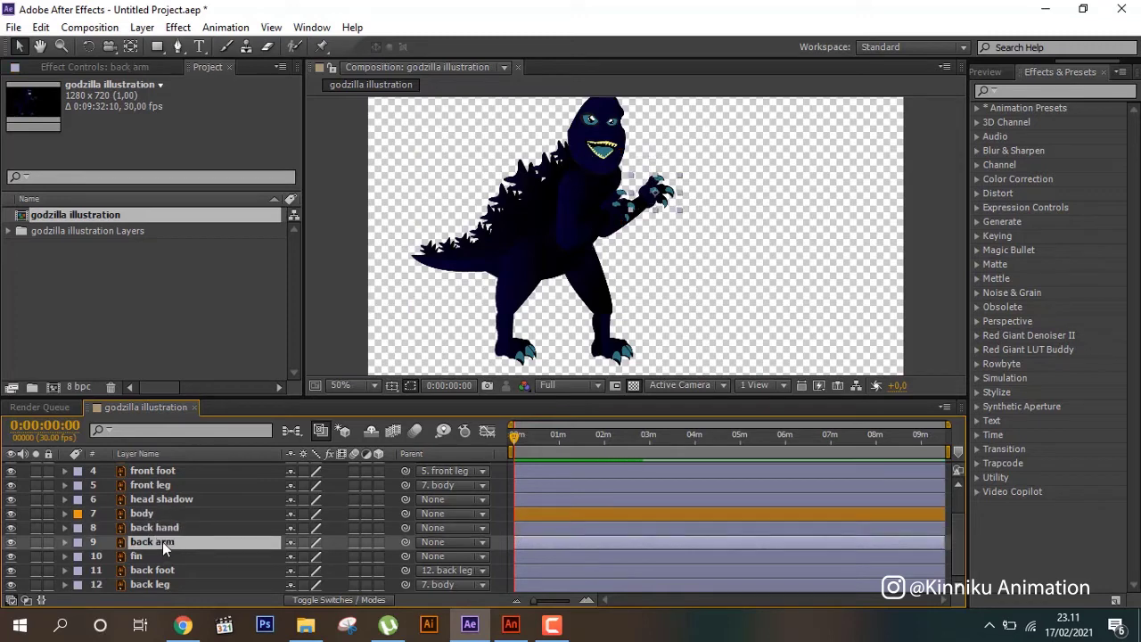
left_click(11, 542)
left_click(12, 542)
left_click_drag(405, 544, 223, 526)
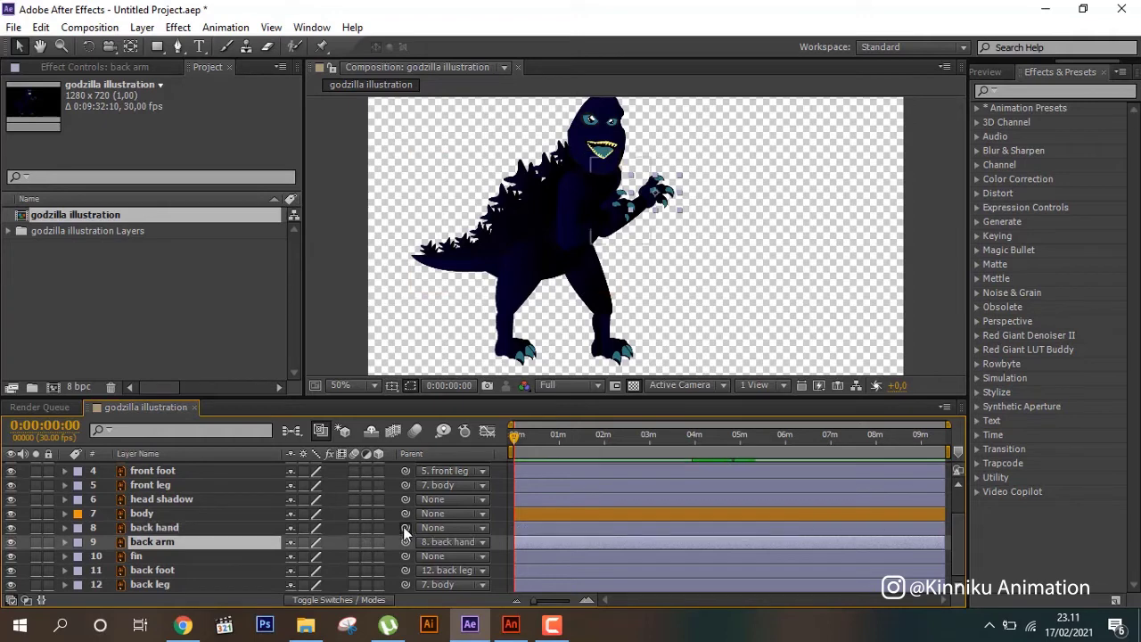
- Parent the back hand, fin and head shadow layers to the body
left_click_drag(405, 527, 210, 512)
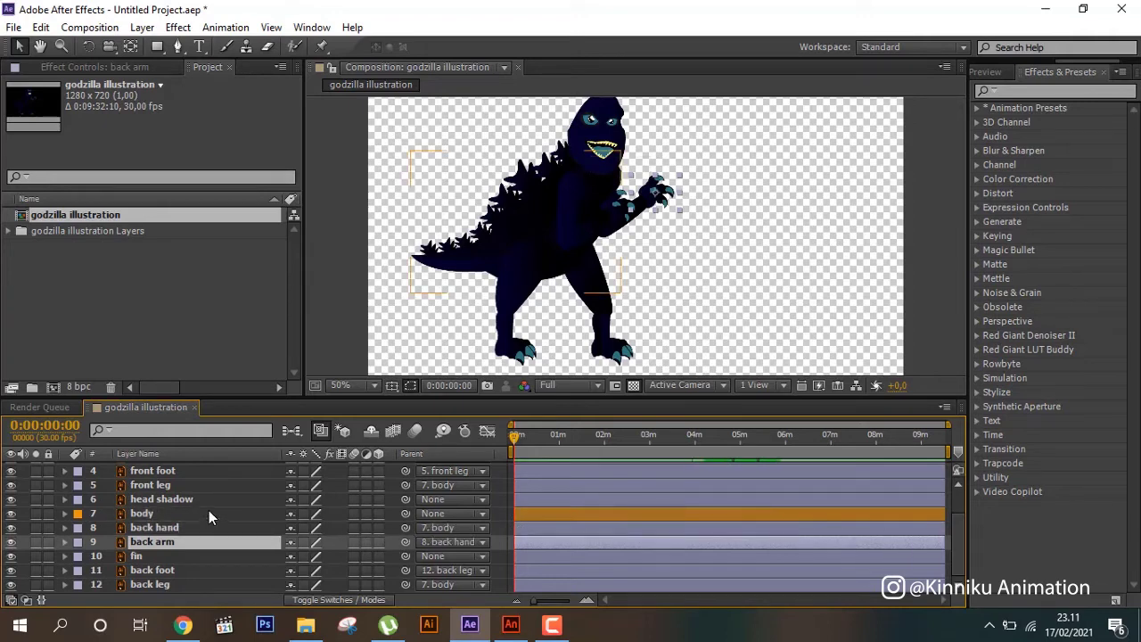
left_click(208, 513)
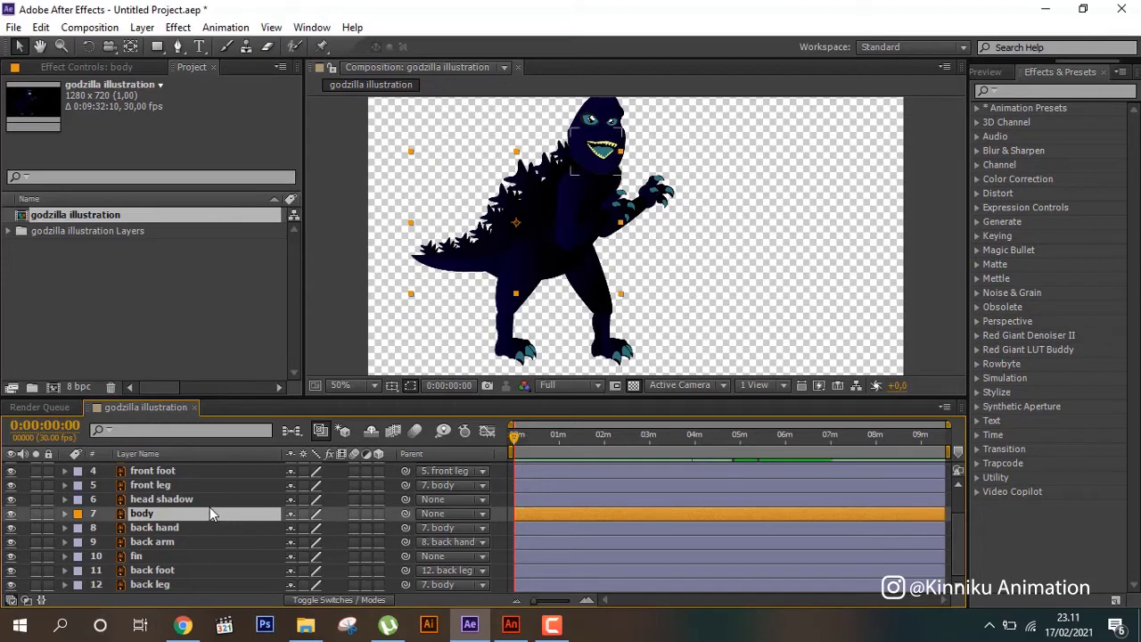
left_click(160, 558)
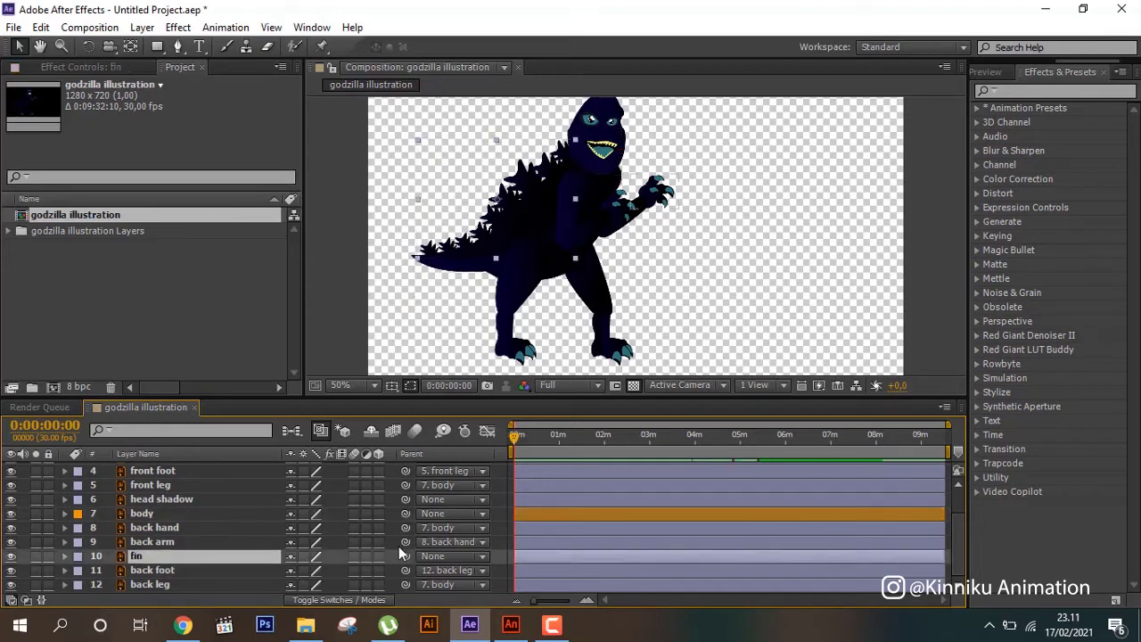
left_click_drag(405, 556, 223, 512)
scroll(426, 568, "up", 1)
scroll(426, 568, "down", 1)
left_click(184, 502)
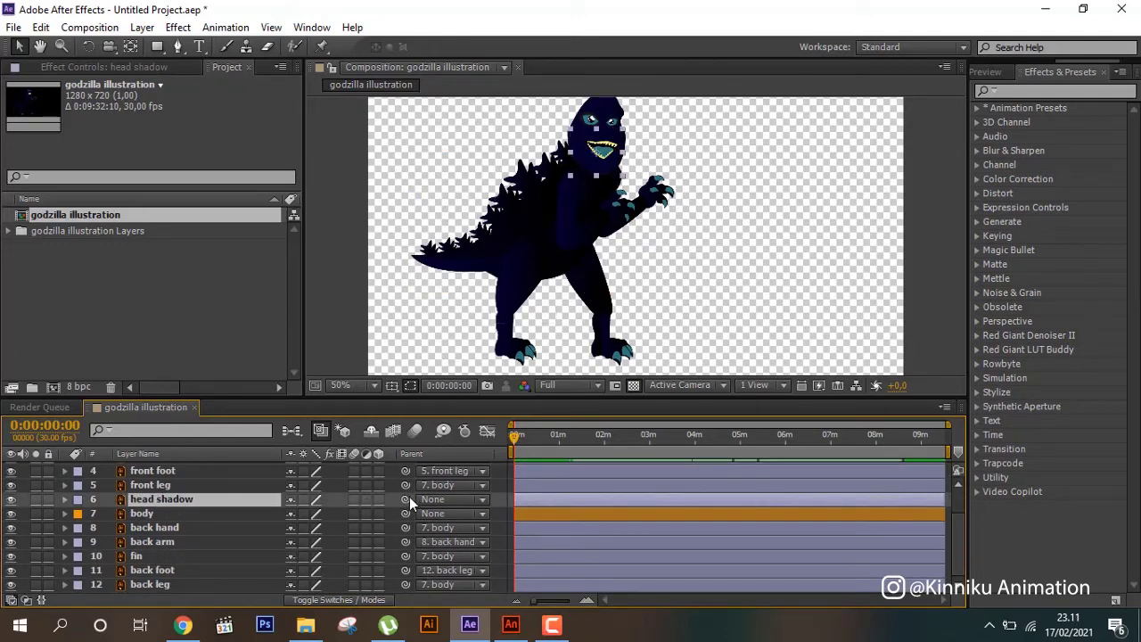
left_click_drag(406, 499, 225, 513)
scroll(227, 517, "up", 1)
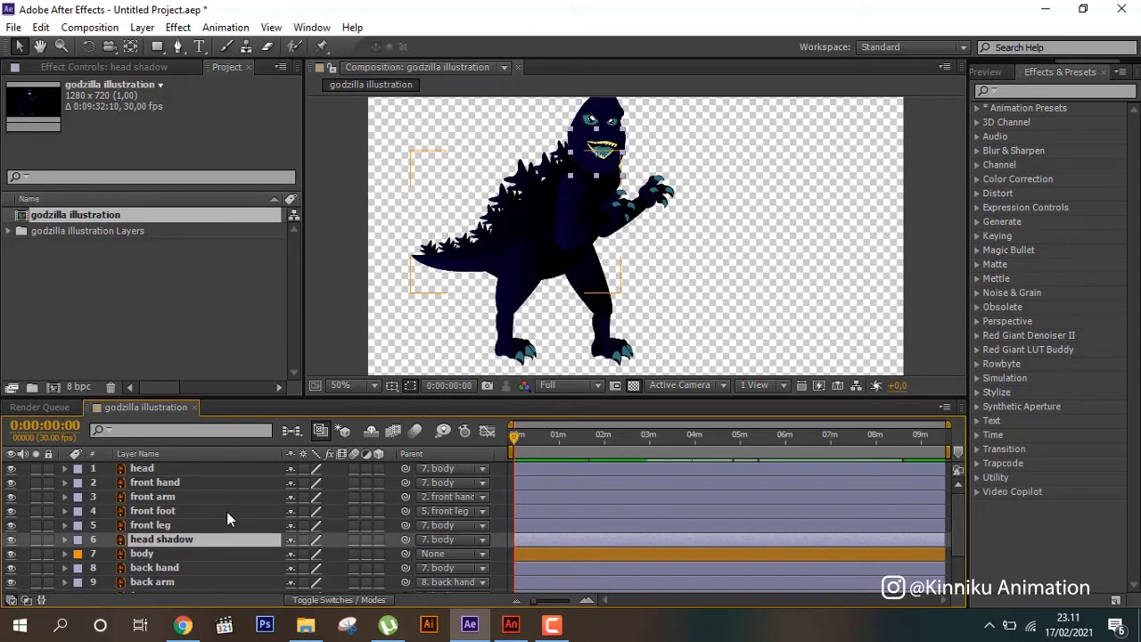
key("ctrl+s")
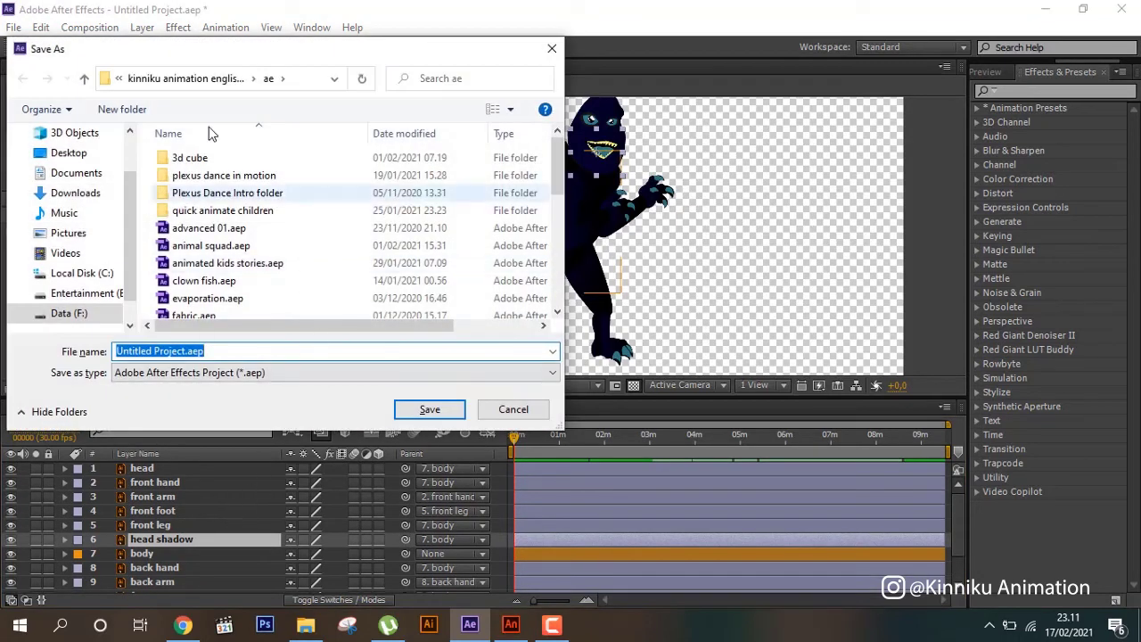
- Save the project into the ae folder under the name godzilla walk.aep
left_click(182, 78)
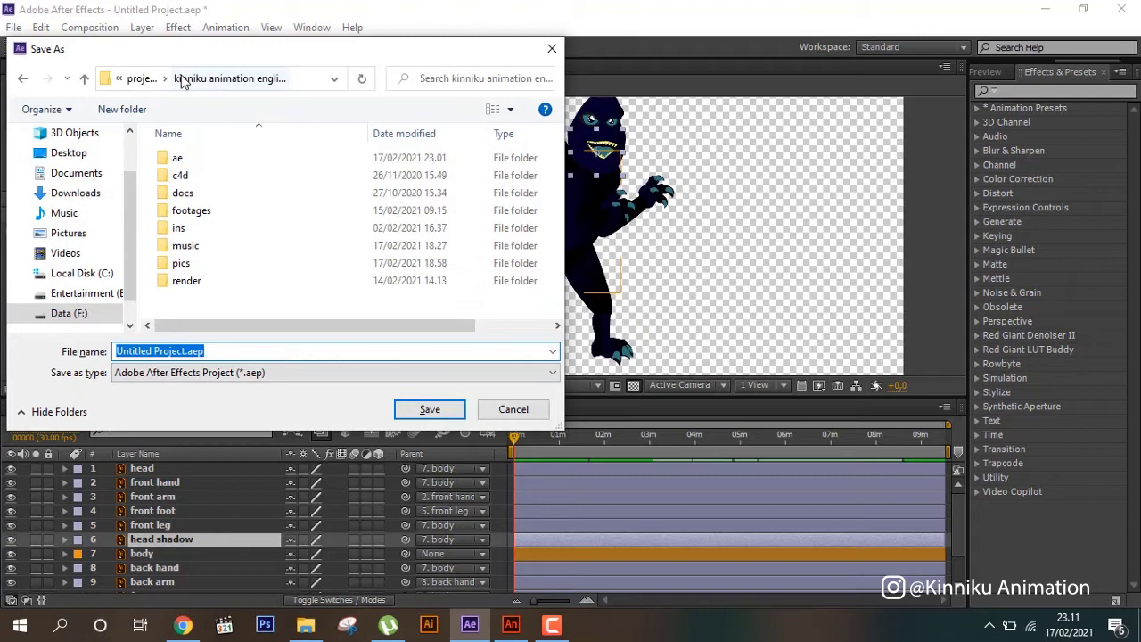
double_click(189, 158)
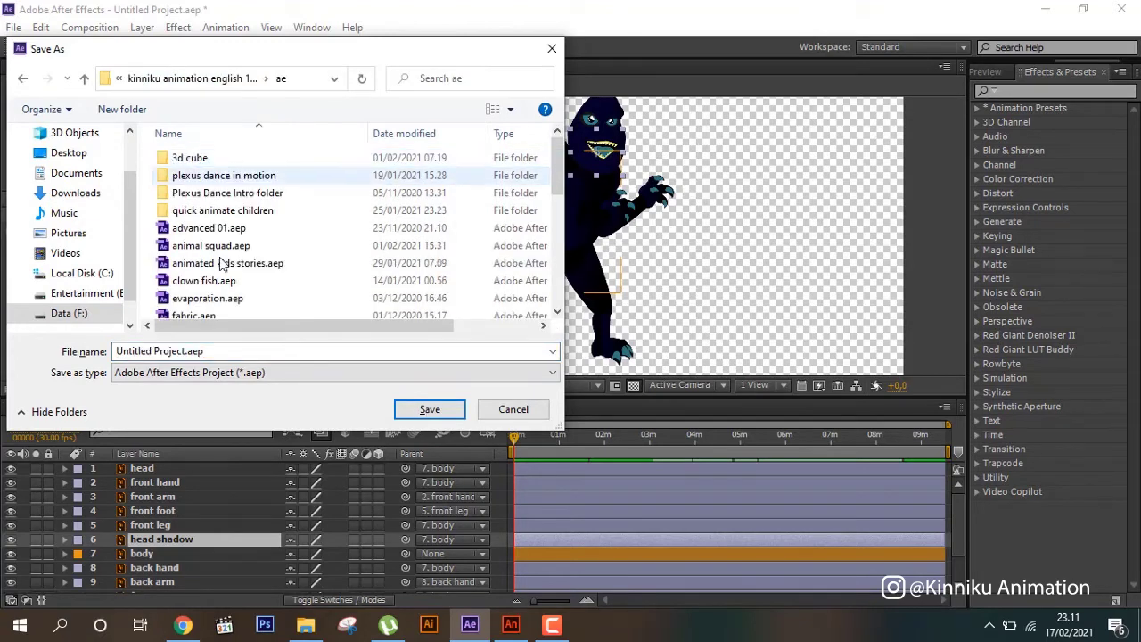
left_click(224, 351)
type("godzilla walk")
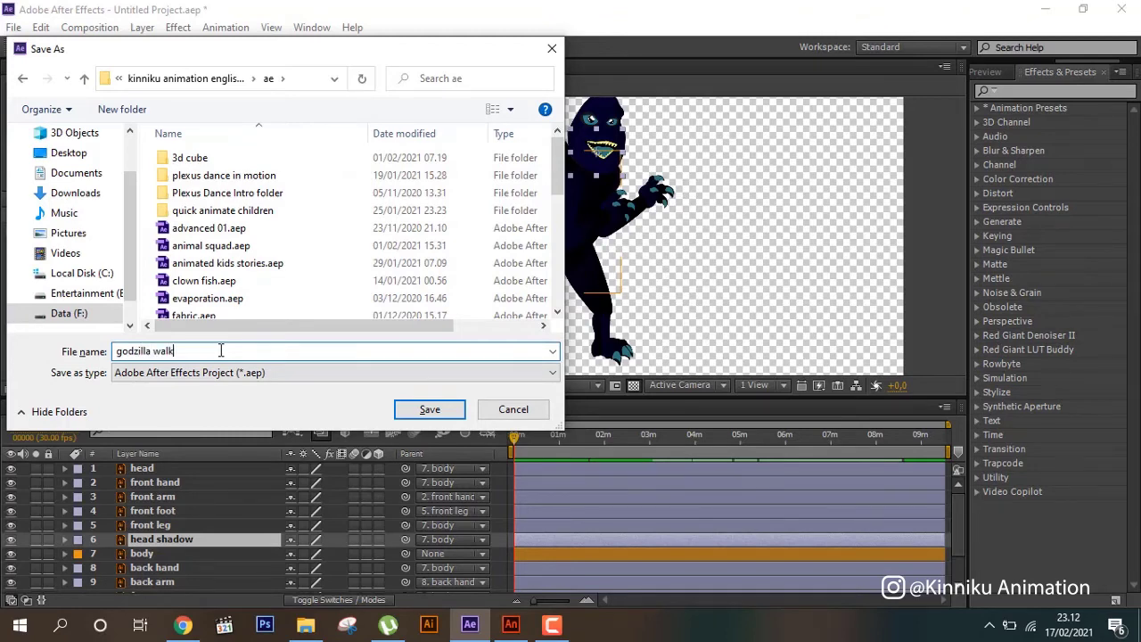
key("Return")
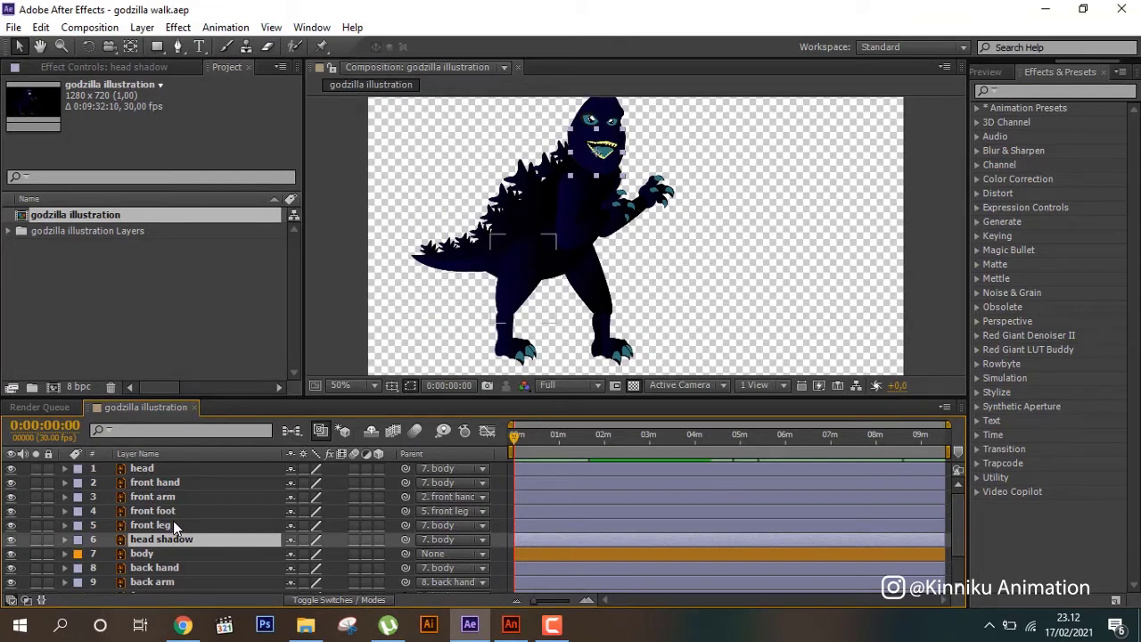
scroll(175, 524, "down", 2)
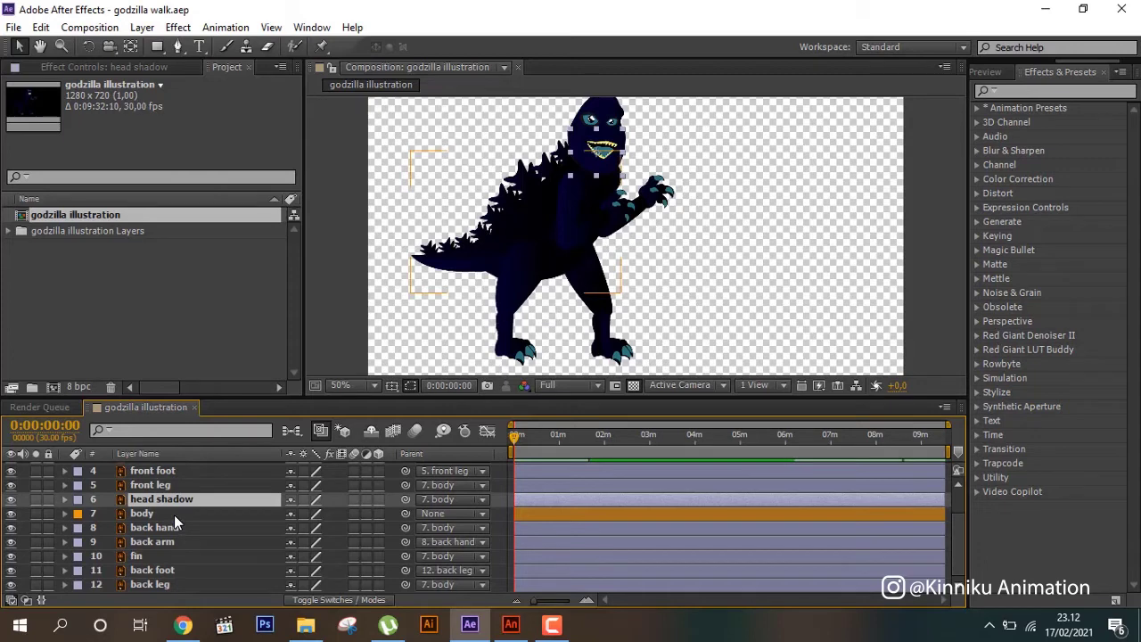
scroll(174, 515, "up", 2)
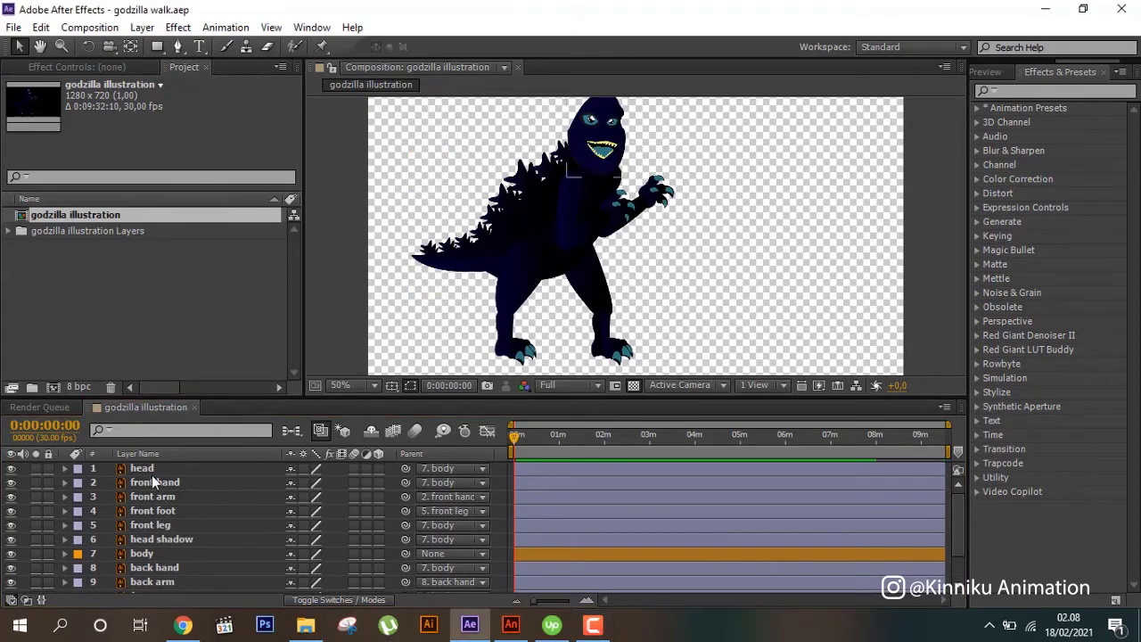
- Solo the head, drag its anchor point down to the neck with the Pan Behind tool, then unsolo
left_click(152, 473)
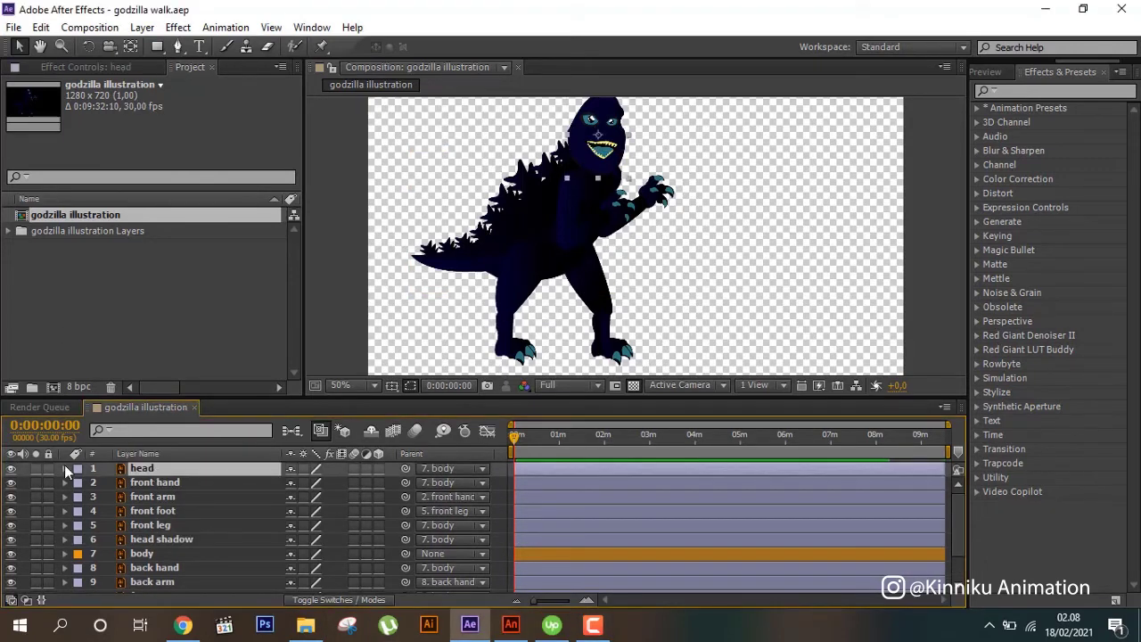
left_click(36, 468)
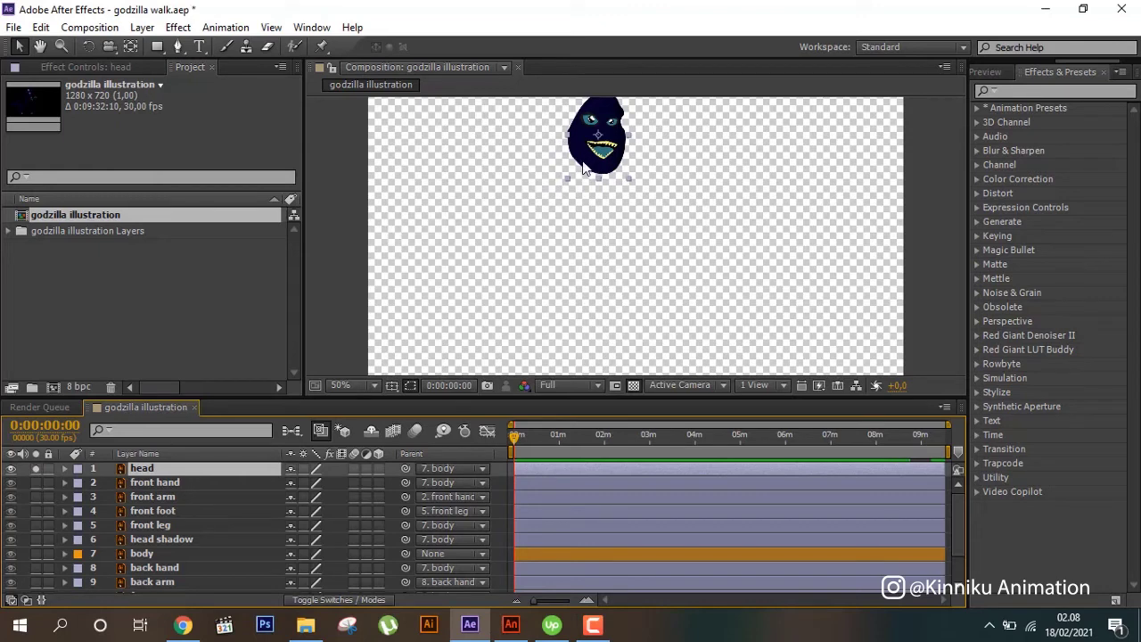
mouse_move(584, 170)
left_mouse_down()
mouse_move(597, 260)
mouse_move(616, 276)
left_mouse_up()
left_click(130, 46)
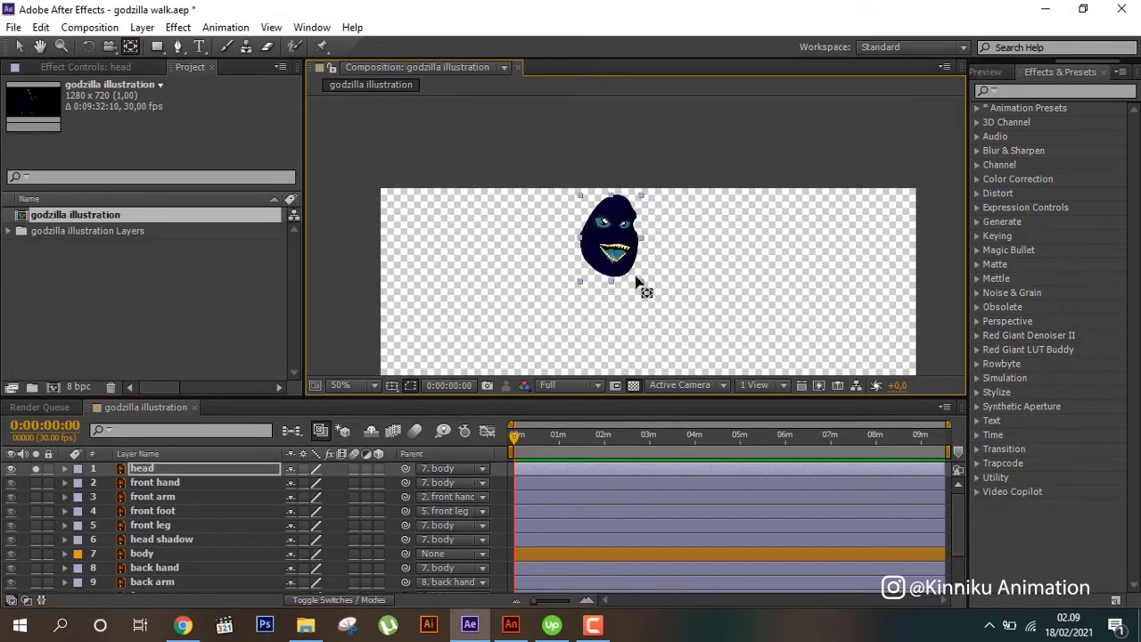
scroll(615, 287, "up", 4)
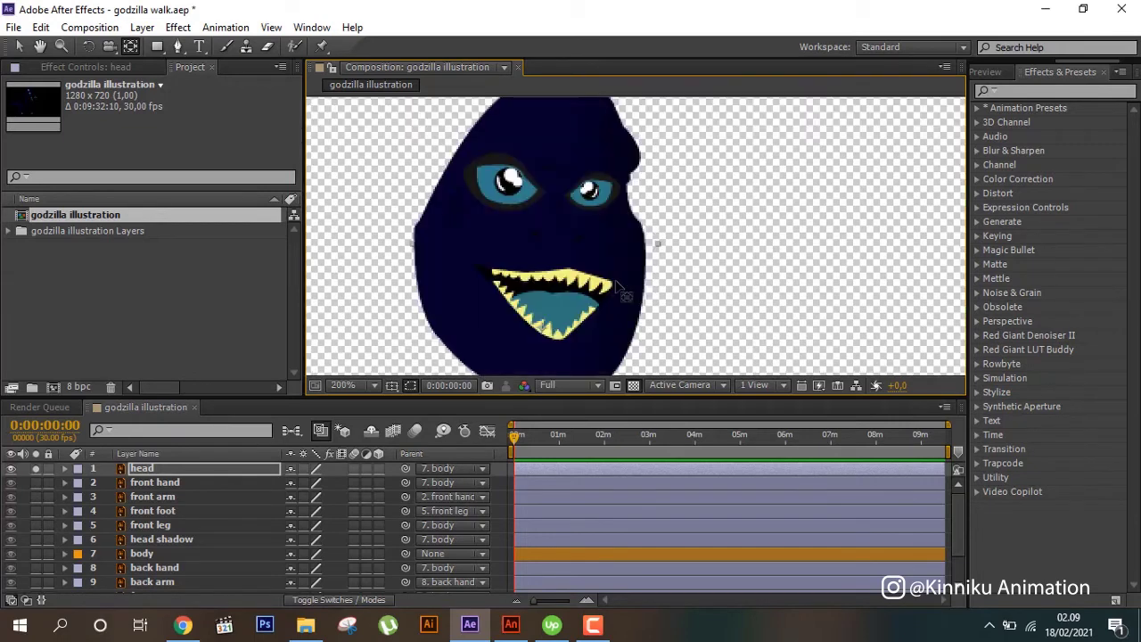
scroll(615, 287, "down", 2)
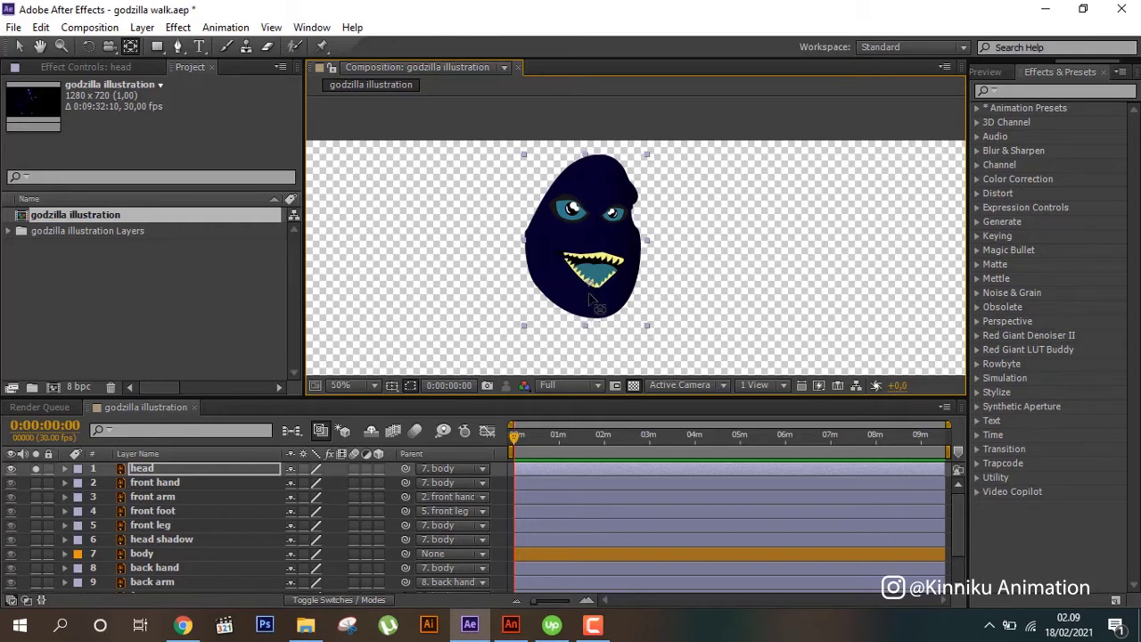
scroll(602, 323, "down", 3)
scroll(608, 327, "up", 3)
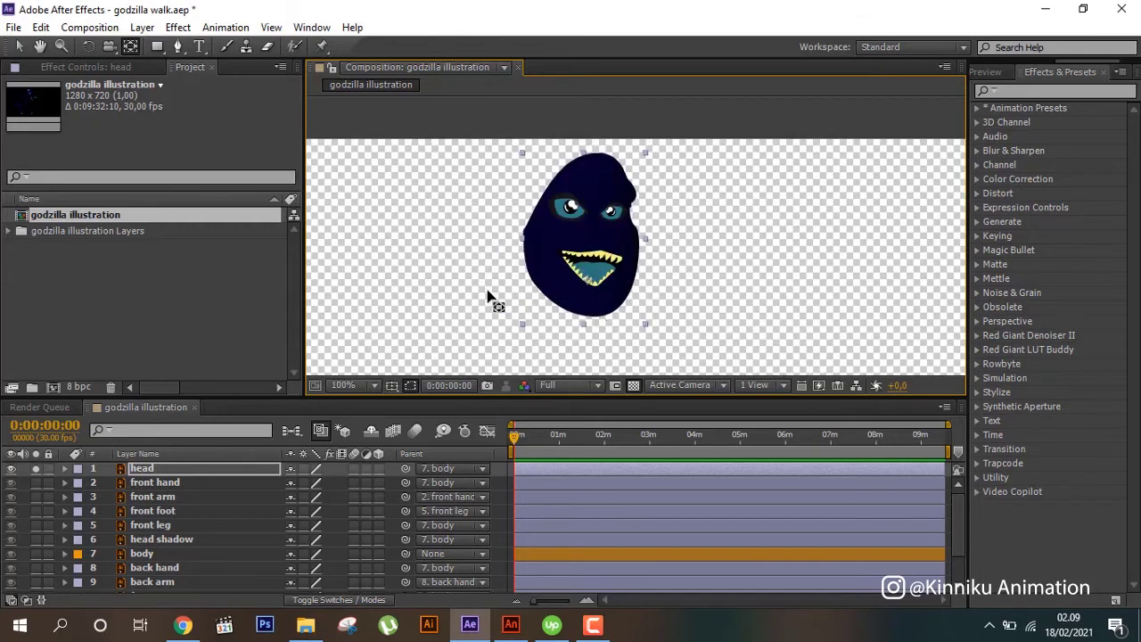
left_click(615, 276)
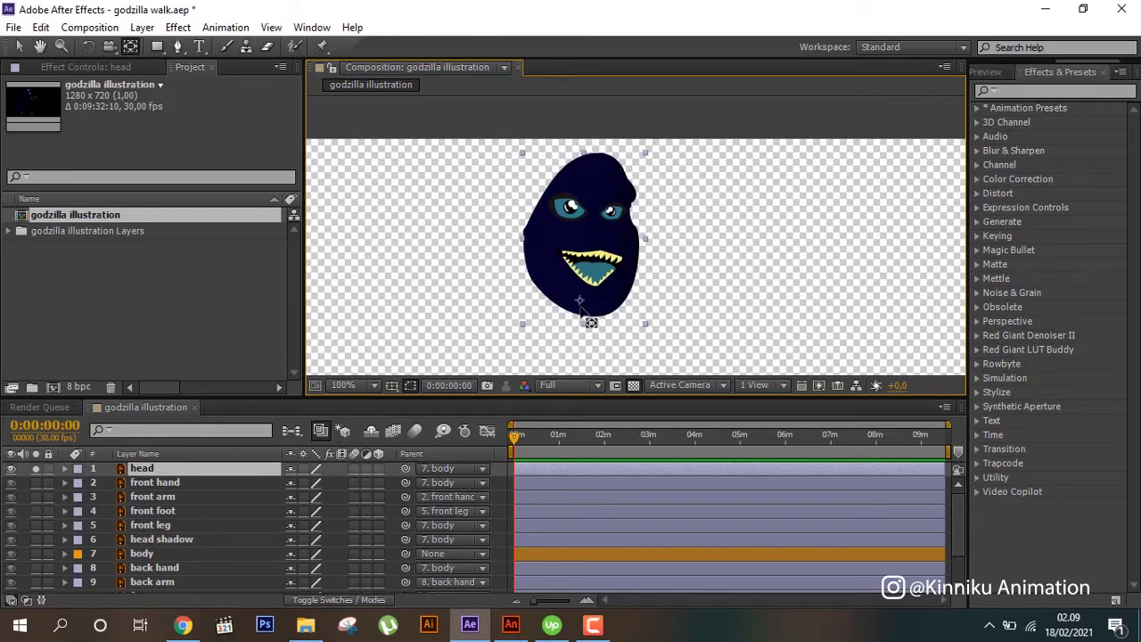
left_click_drag(587, 268, 590, 326)
key("Return")
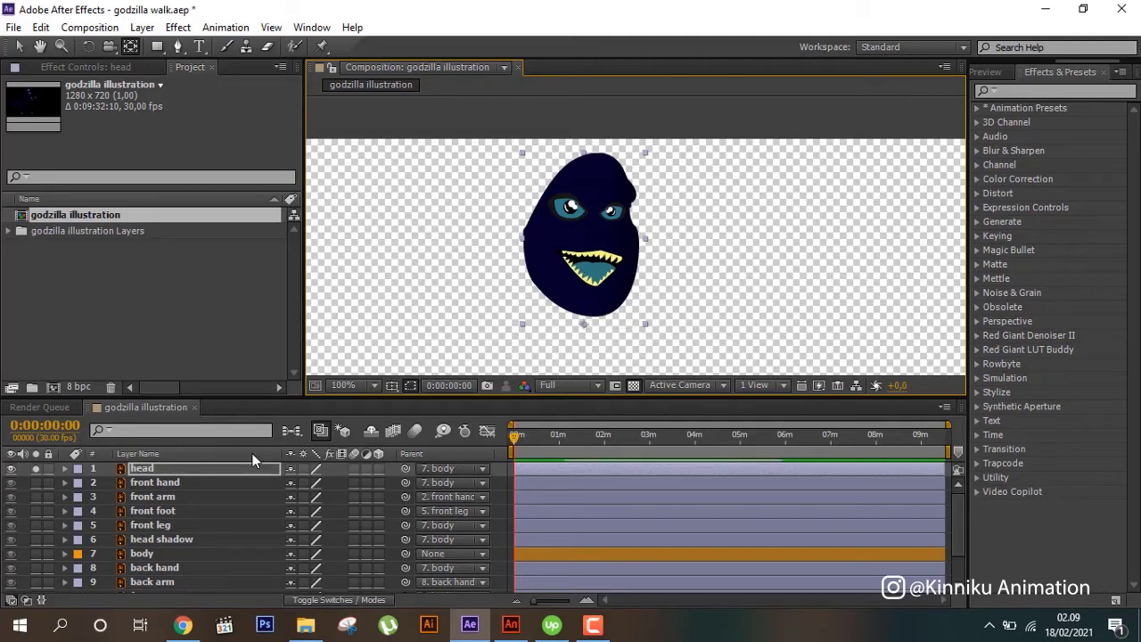
left_click(35, 469)
- Solo the front hand, move its anchor point up to the shoulder, then unsolo it
left_click(158, 482)
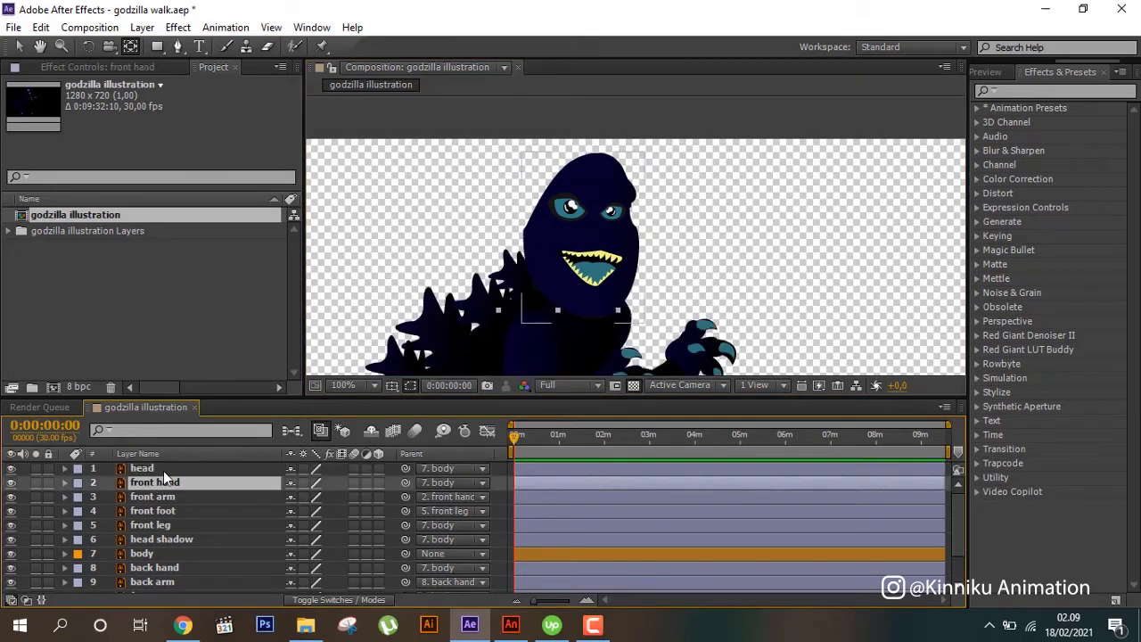
left_click(36, 482)
left_click_drag(585, 266, 576, 200)
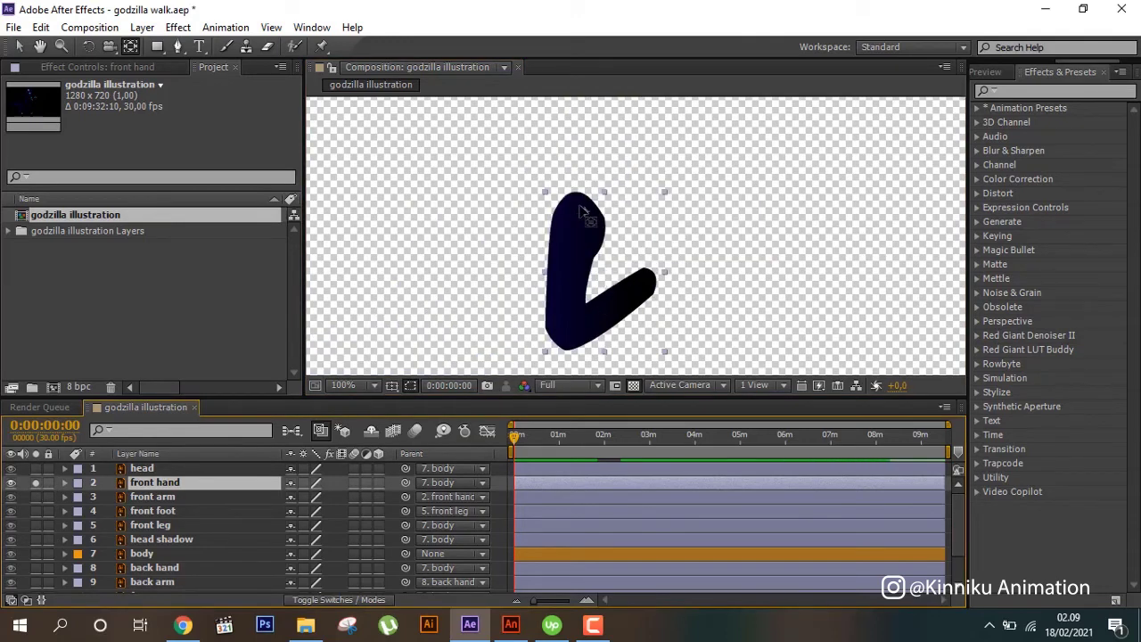
key("Return")
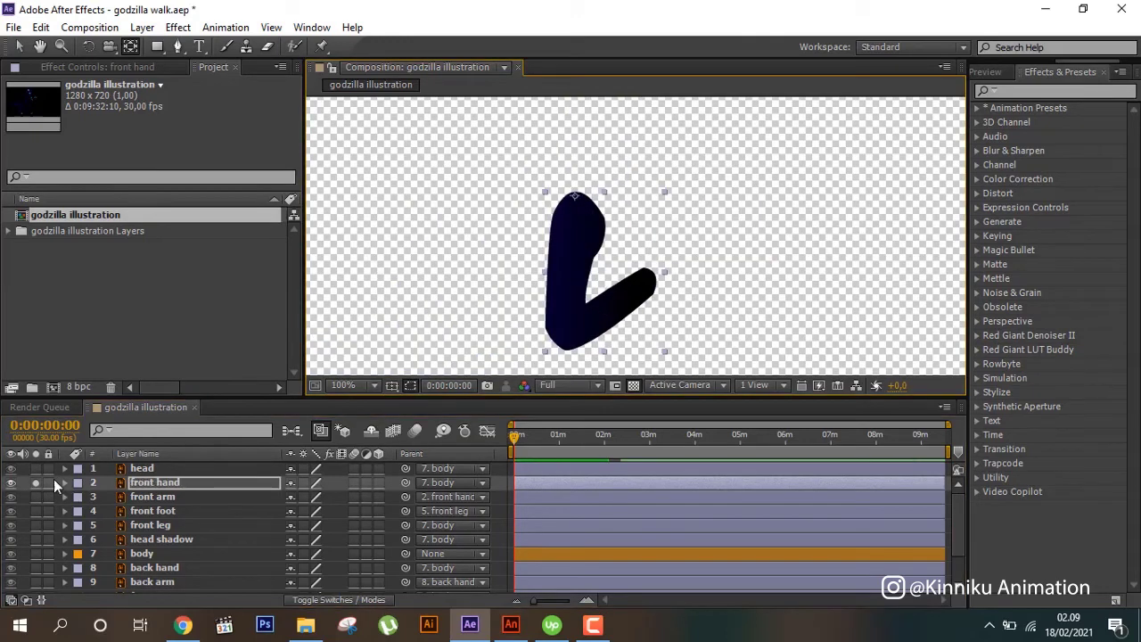
left_click(36, 482)
- Solo the front foot, then the front leg, to inspect each before showing everything again
left_click(154, 509)
left_click(36, 511)
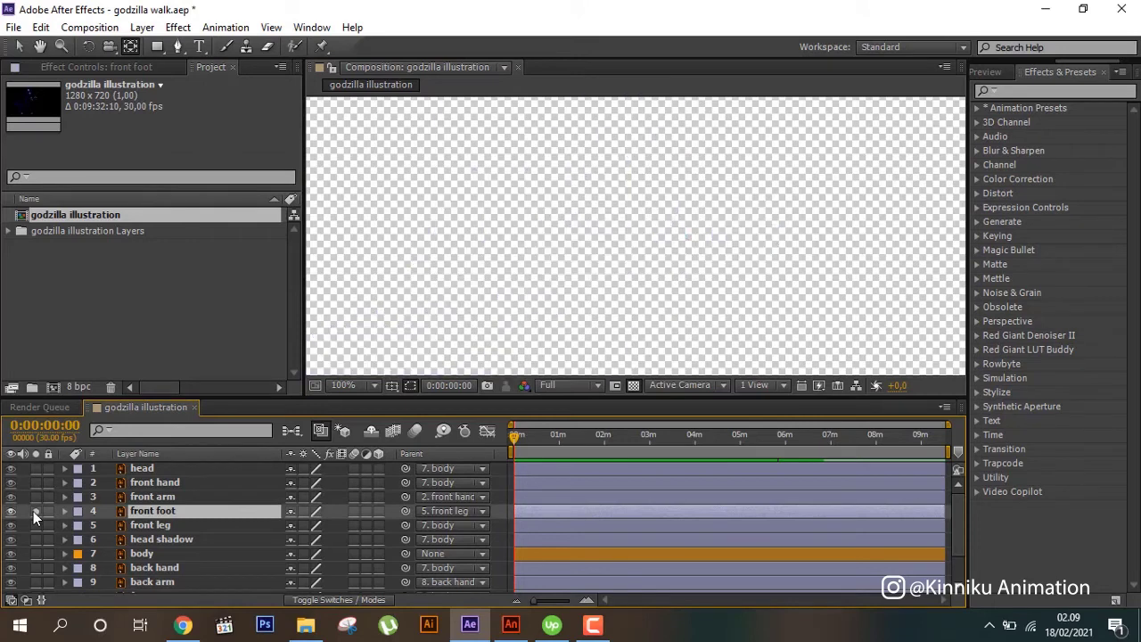
scroll(606, 289, "down", 4)
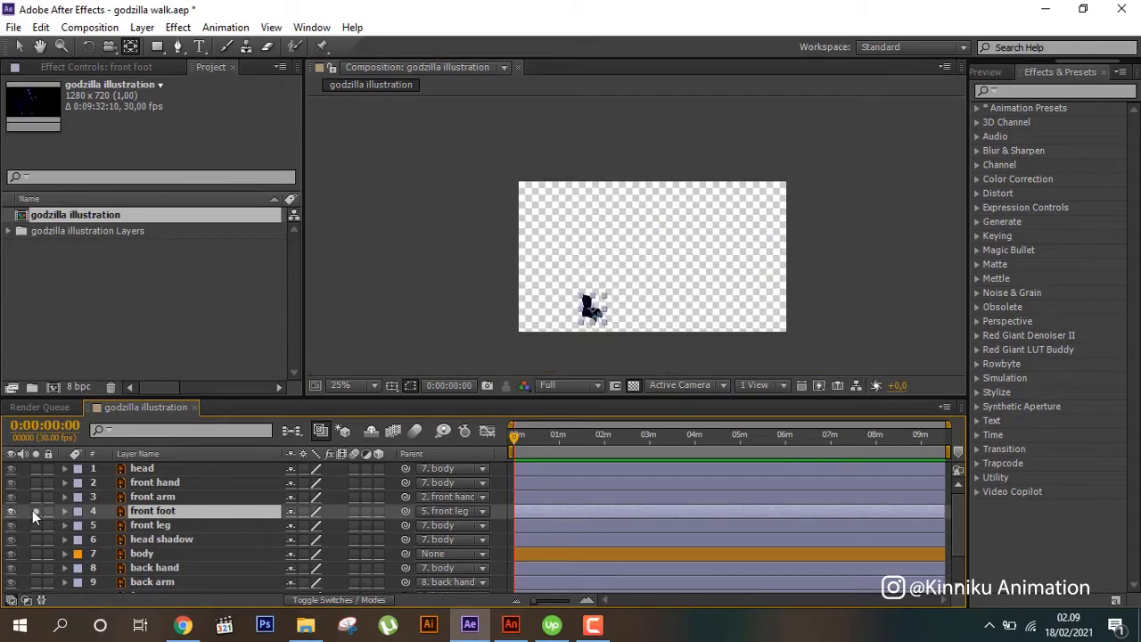
left_click(33, 511)
left_click(37, 525)
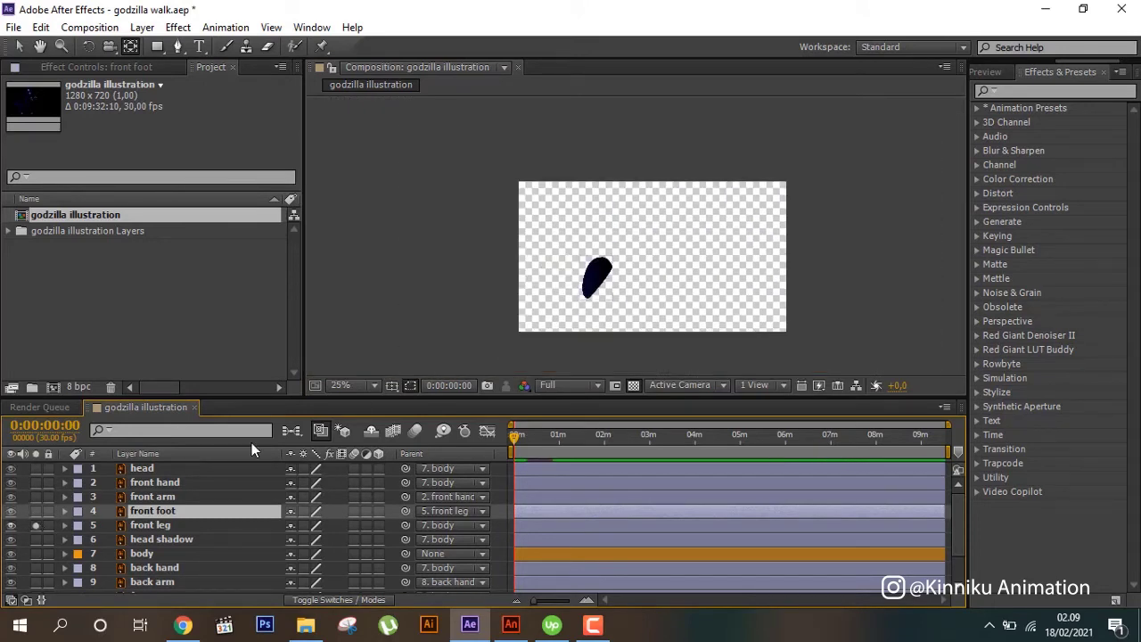
left_click(166, 524)
scroll(619, 303, "up", 4)
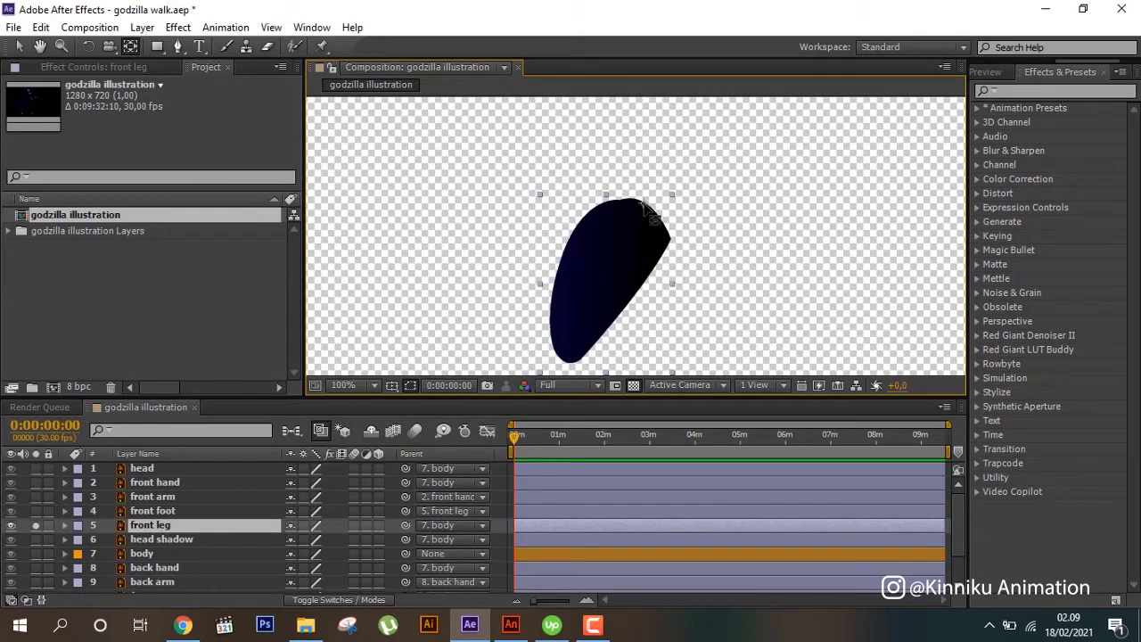
left_click(35, 525)
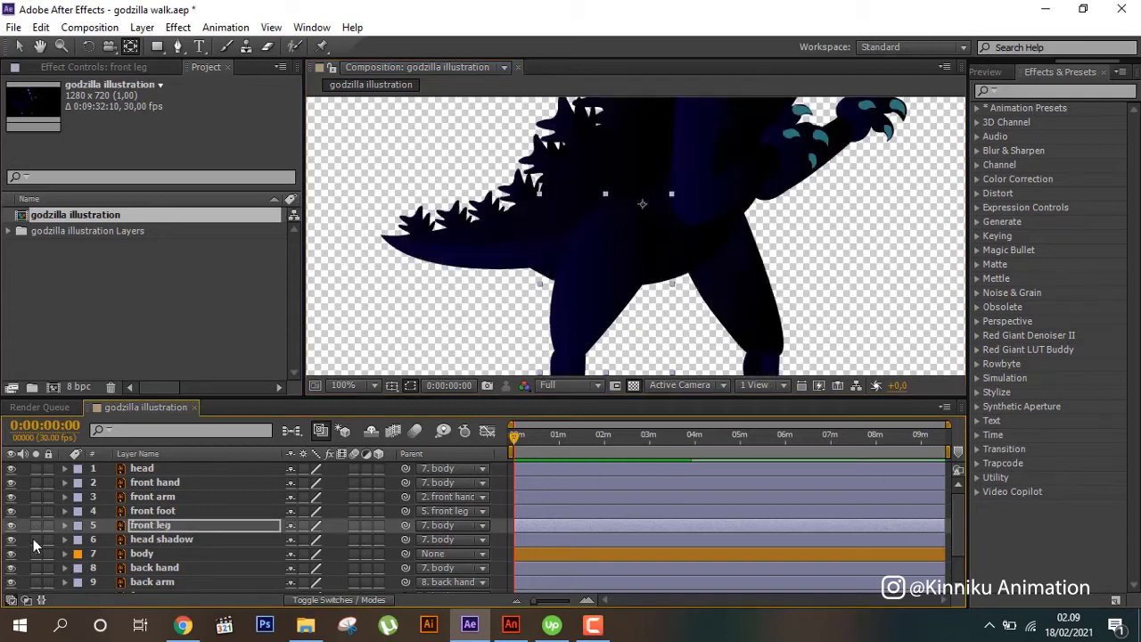
- Solo only the body layer, select it, and pan the Composition view to frame it
left_click(37, 539)
left_click(37, 541)
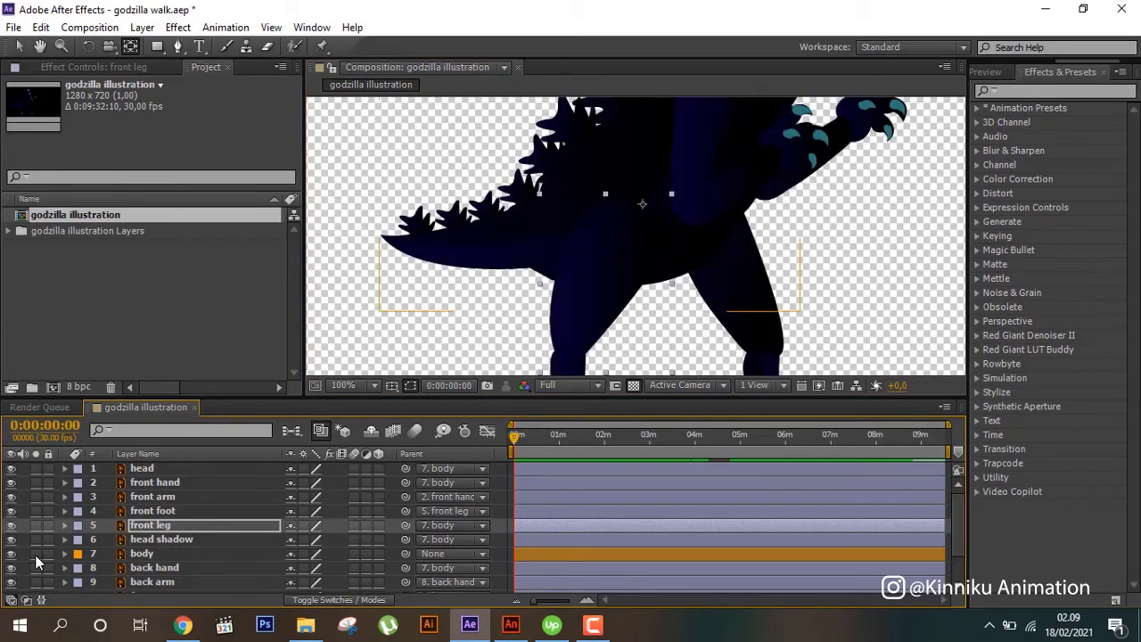
left_click(36, 554)
left_click(141, 553)
mouse_move(872, 197)
left_mouse_down()
mouse_move(879, 214)
mouse_move(797, 247)
left_mouse_up()
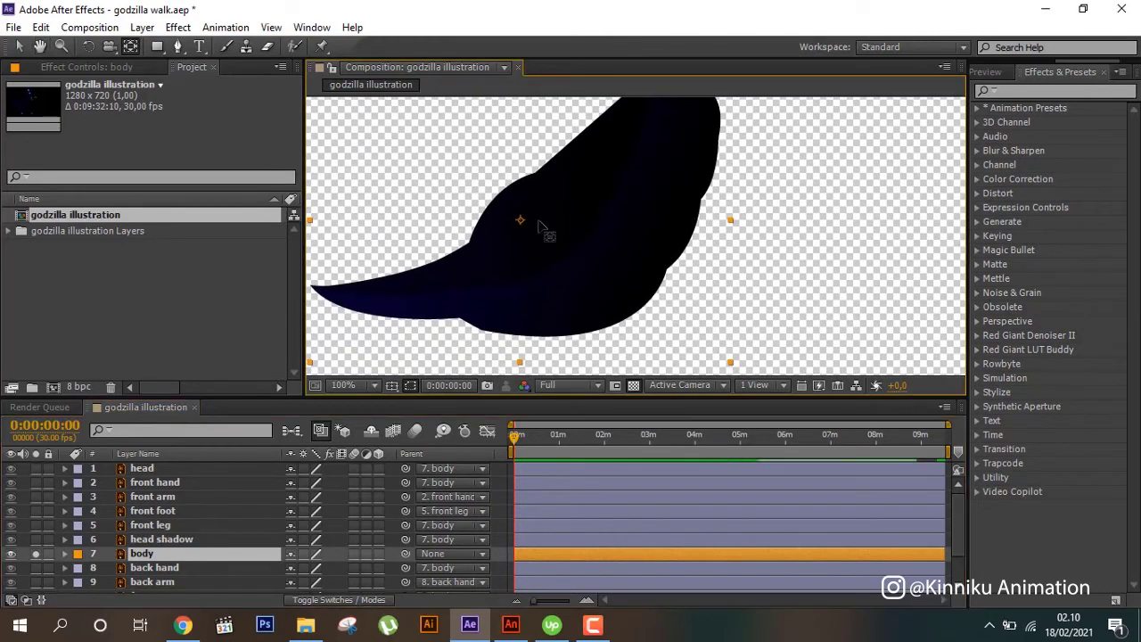
- With Pan Behind (Y), drag the body's anchor point down-left toward the hip, then unsolo
key("y")
scroll(602, 308, "down", 2)
left_click_drag(605, 259, 568, 286)
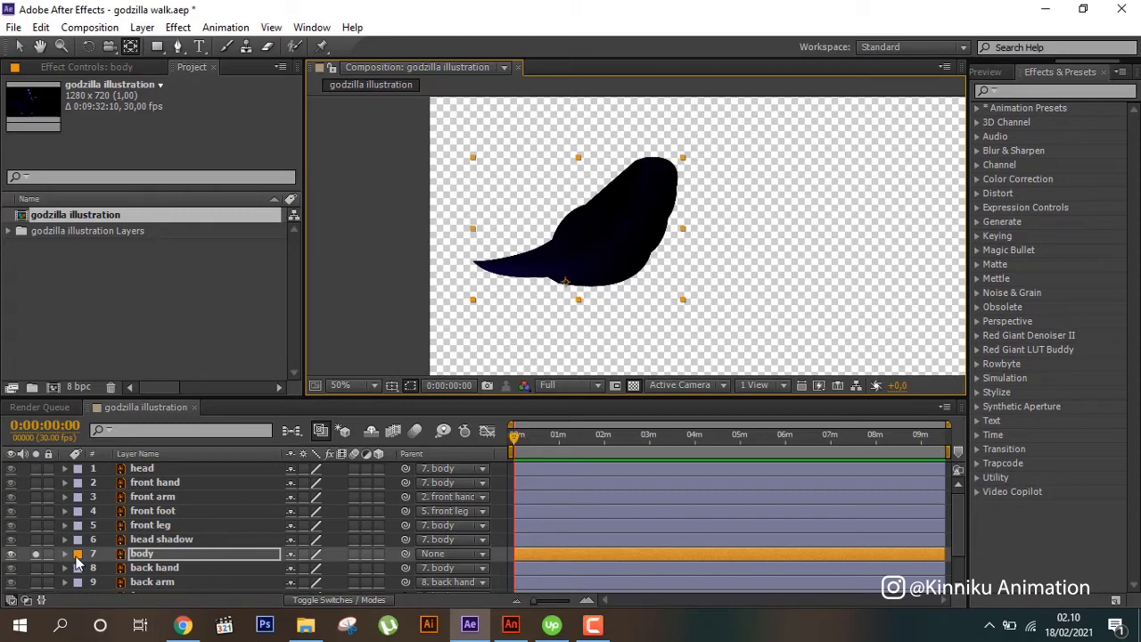
left_click(36, 554)
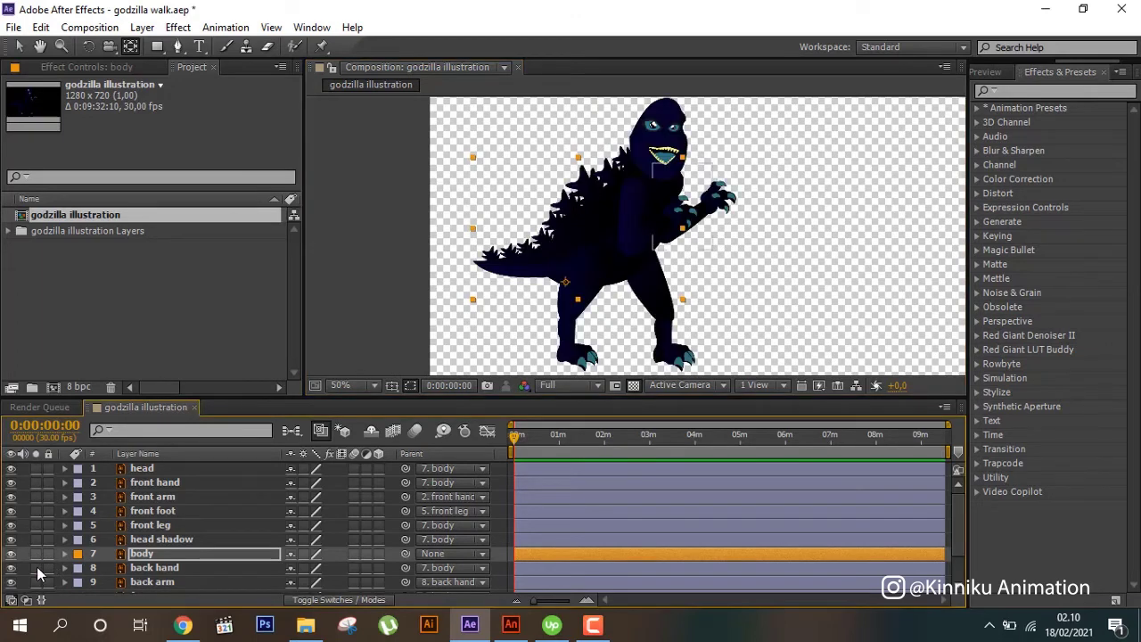
- Solo the back hand layer to inspect it, then show the full character again
left_click(36, 568)
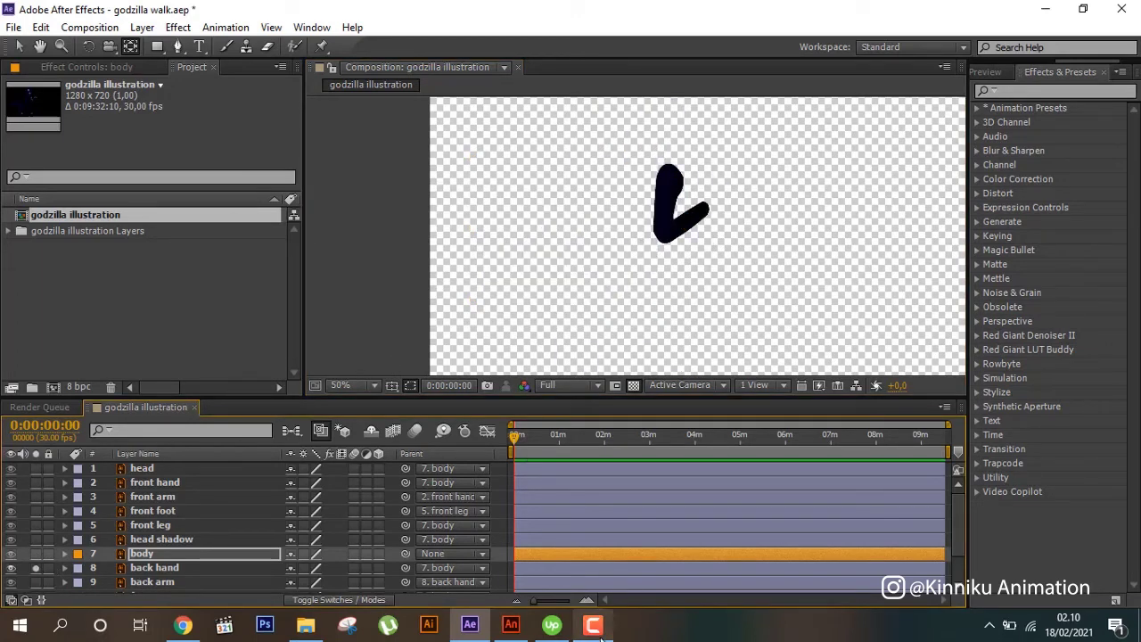
mouse_move(602, 634)
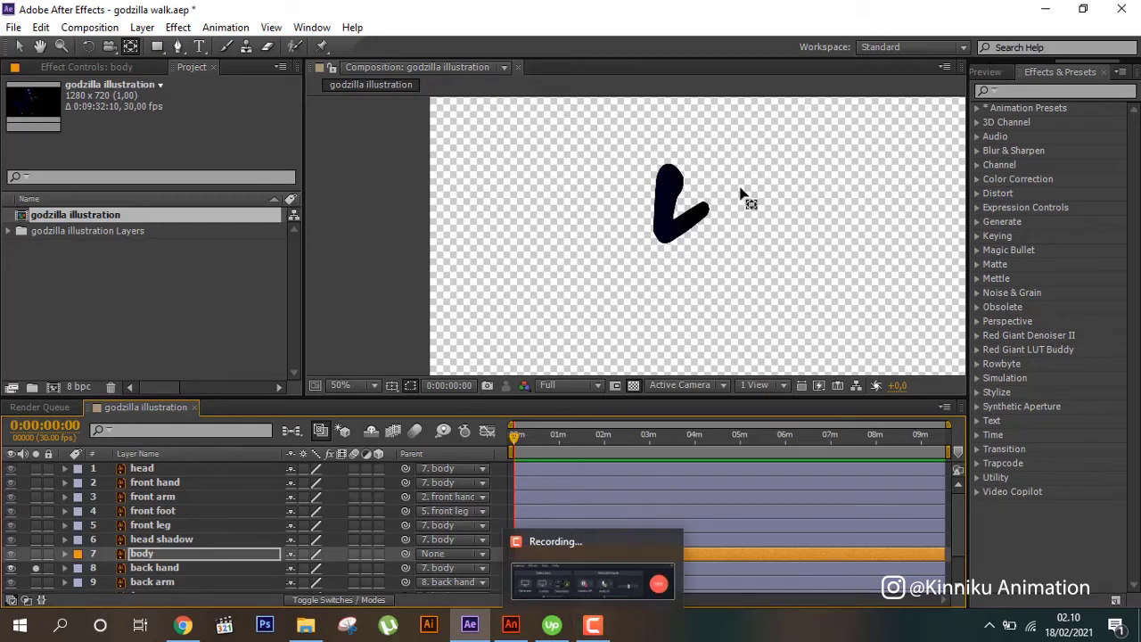
left_click(153, 571)
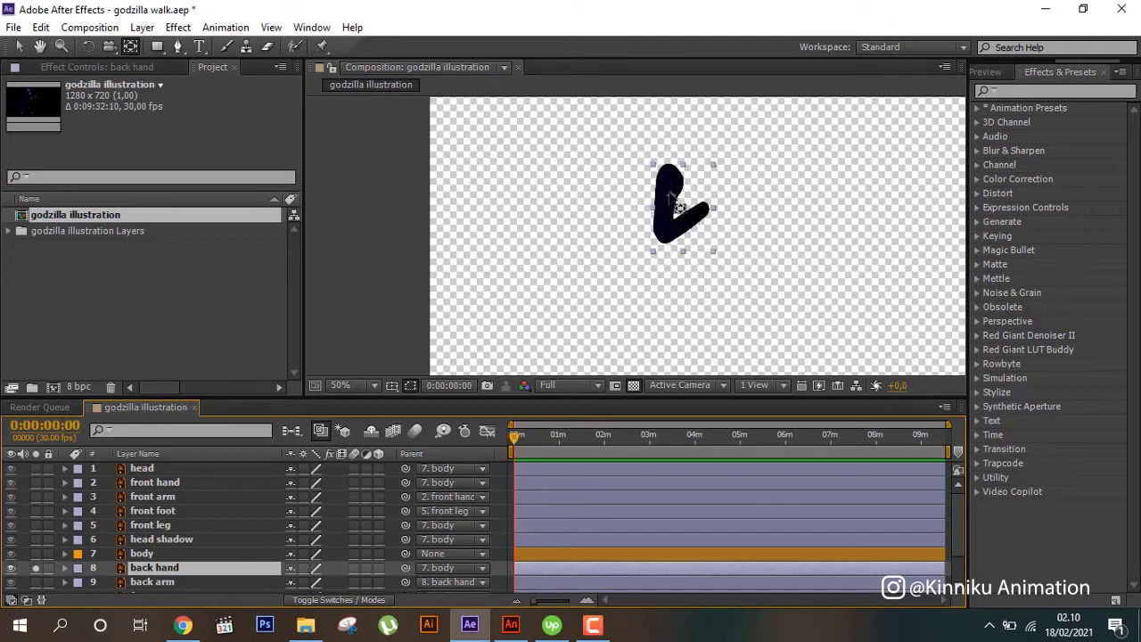
left_click(669, 171)
key("Return")
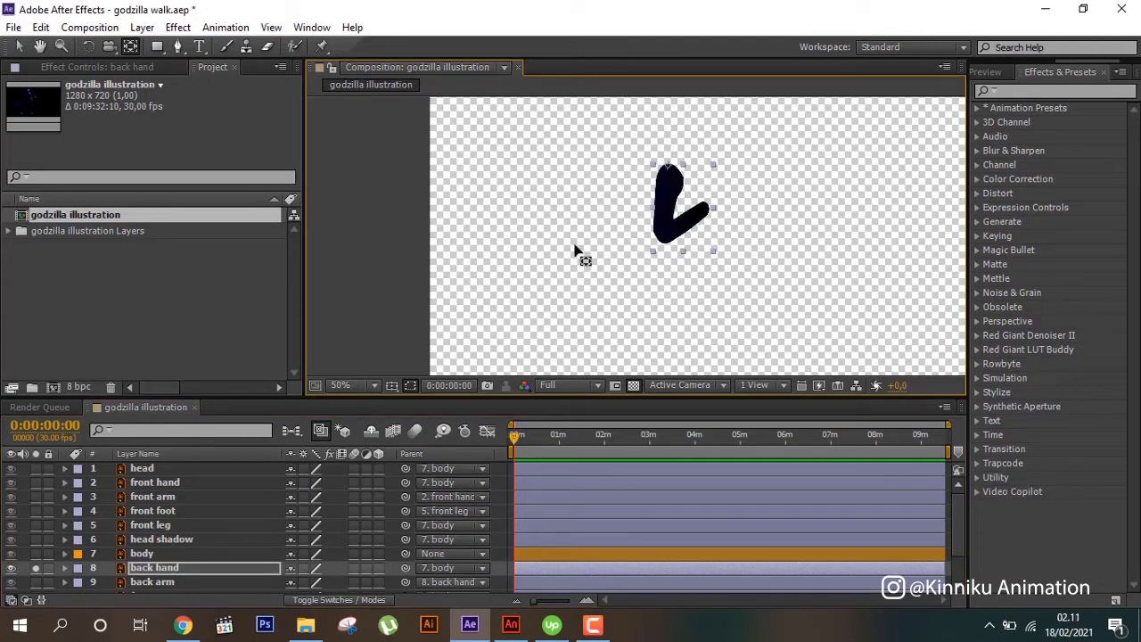
left_click(203, 568)
scroll(204, 568, "down", 1)
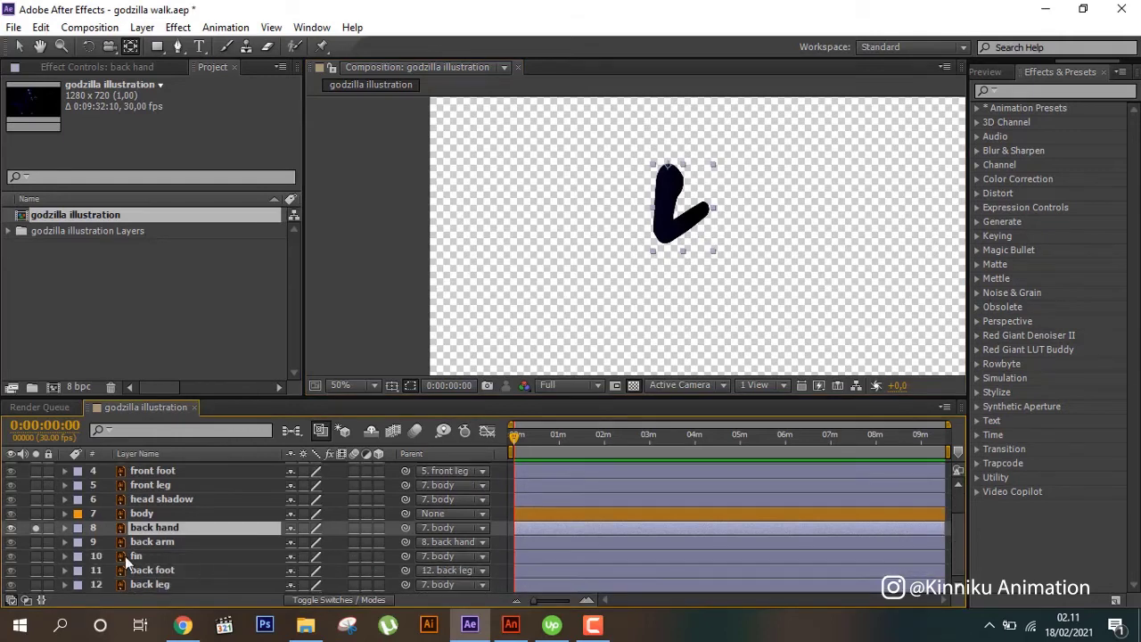
left_click(37, 528)
- Solo the fin layer to inspect it, then unsolo it
left_click(36, 557)
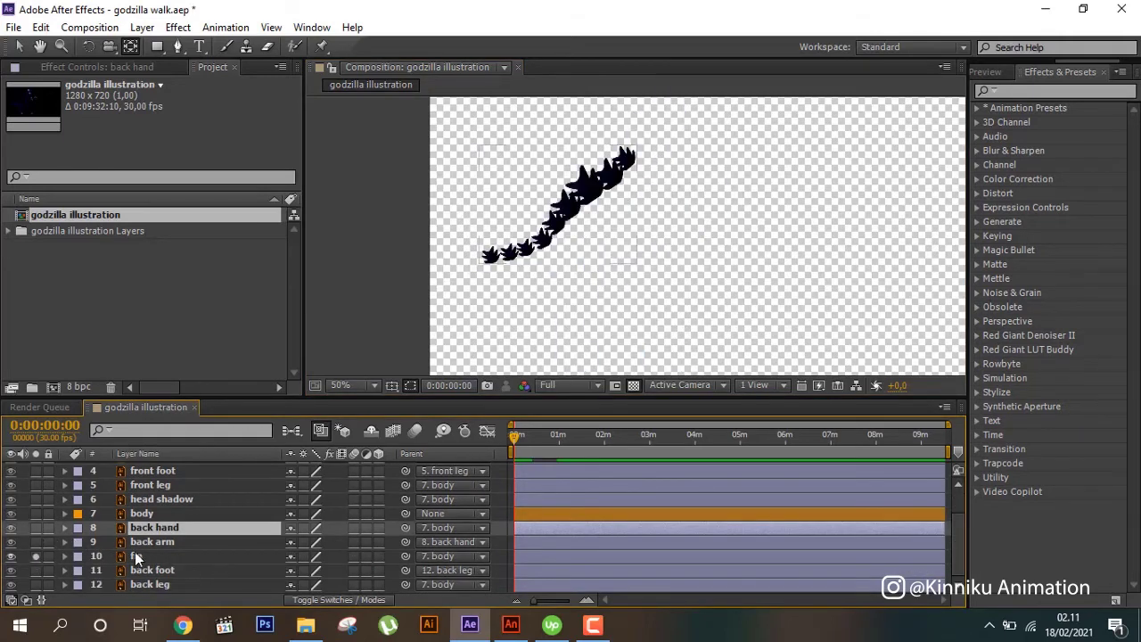
left_click(141, 557)
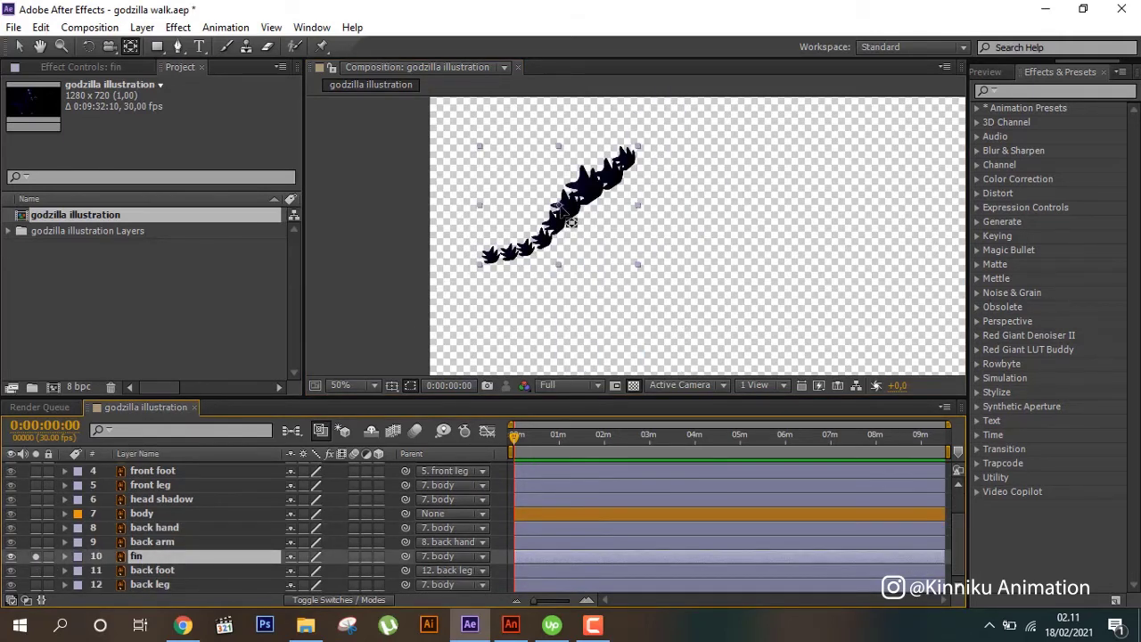
key("Return")
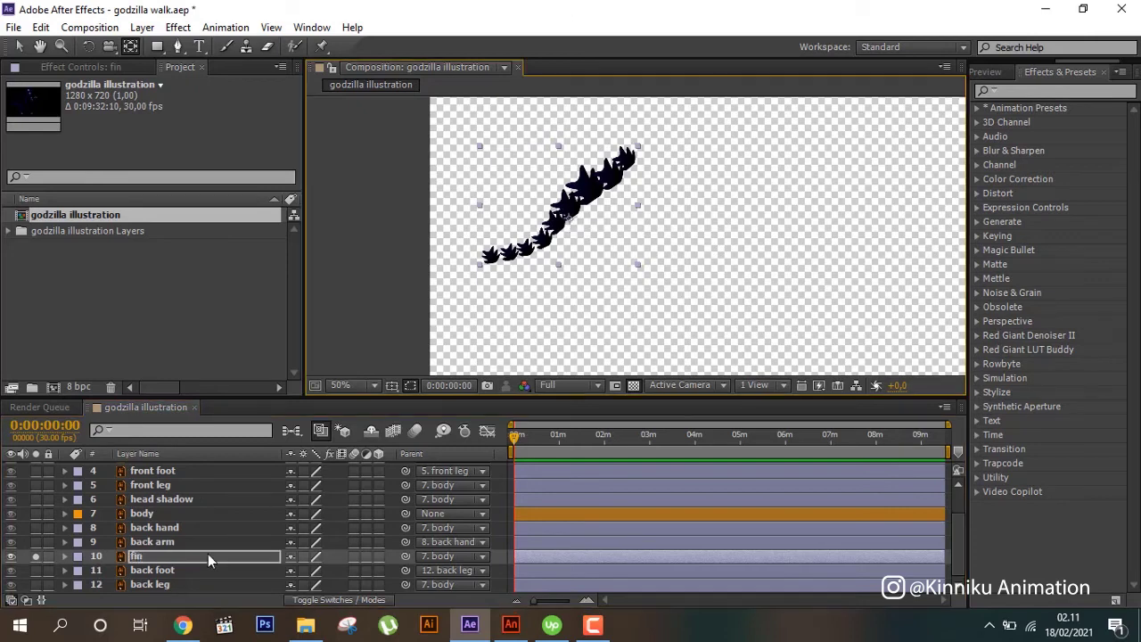
left_click(36, 556)
- Solo the back leg layer to inspect it, then show the full character again
left_click(153, 572)
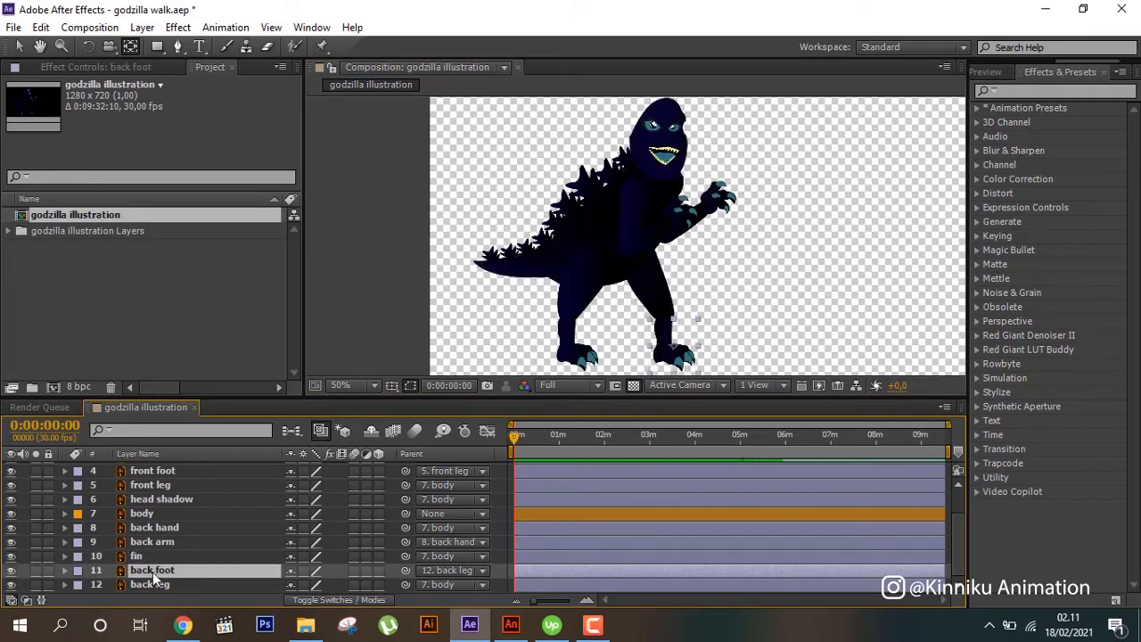
left_click(154, 584)
left_click(36, 584)
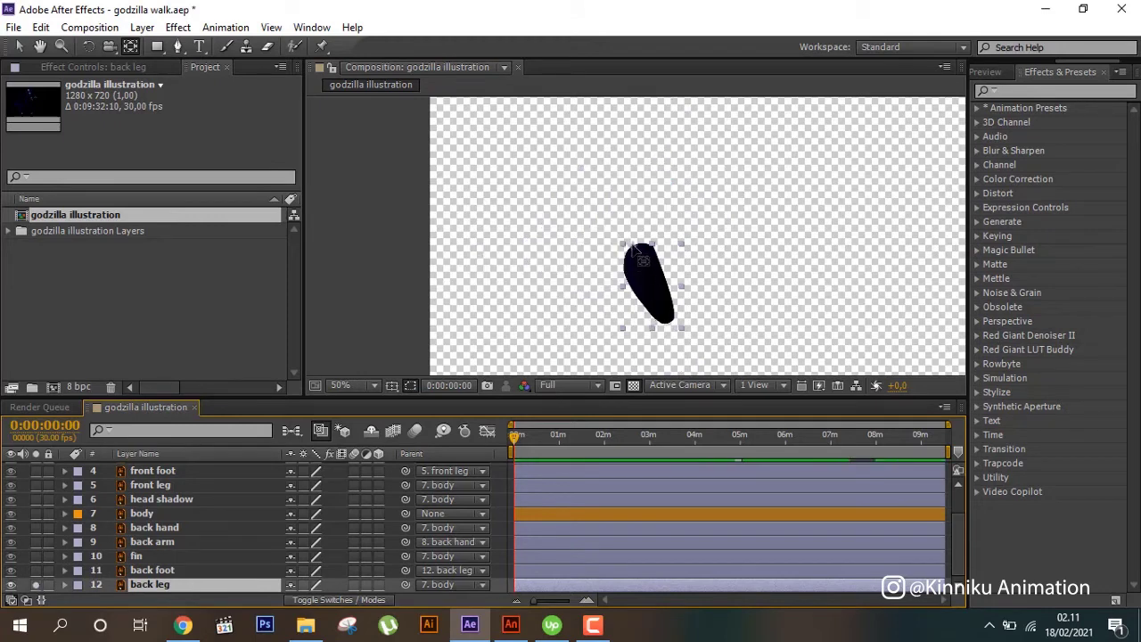
left_click(635, 252)
key("Return")
left_click(36, 584)
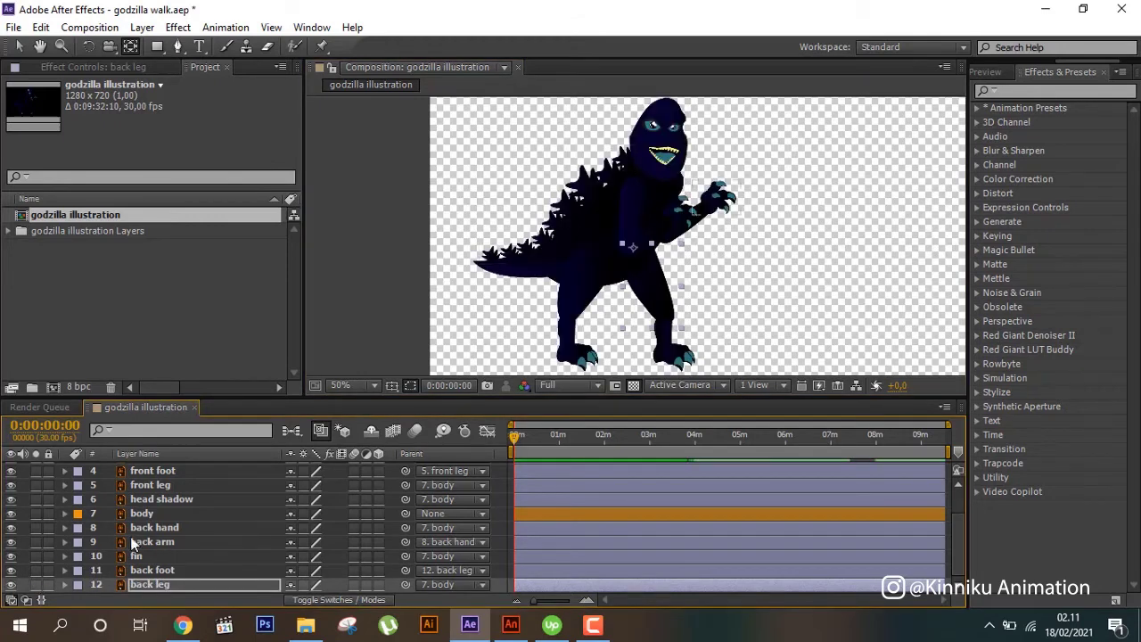
- Solo and unsolo the front leg, then select it together with the back leg
left_click(168, 527)
left_click(153, 470)
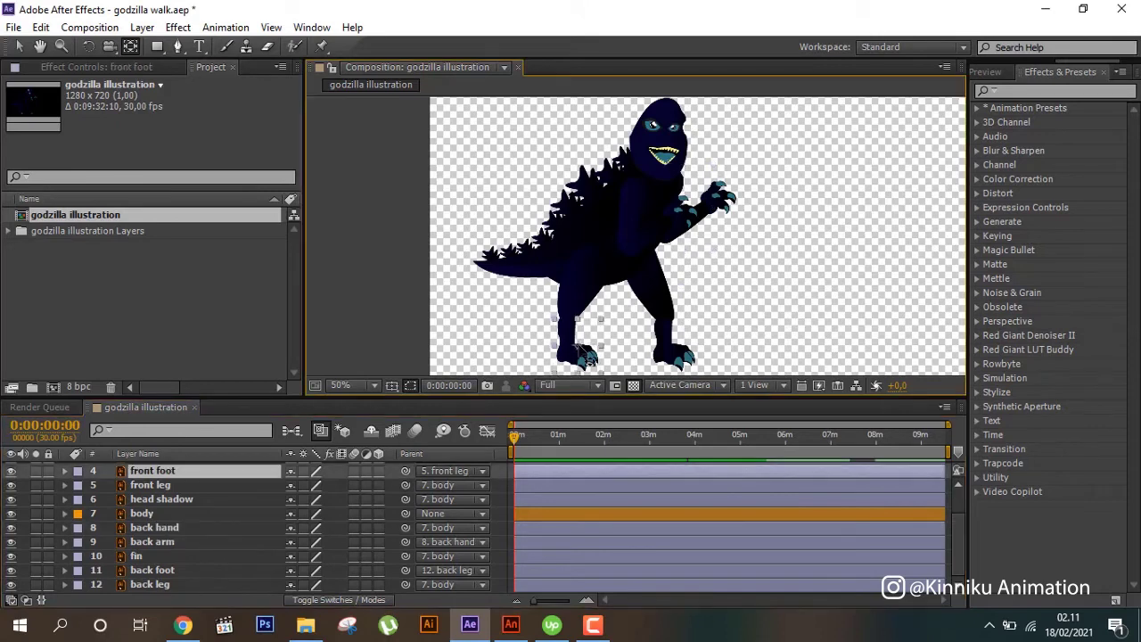
left_click(172, 486)
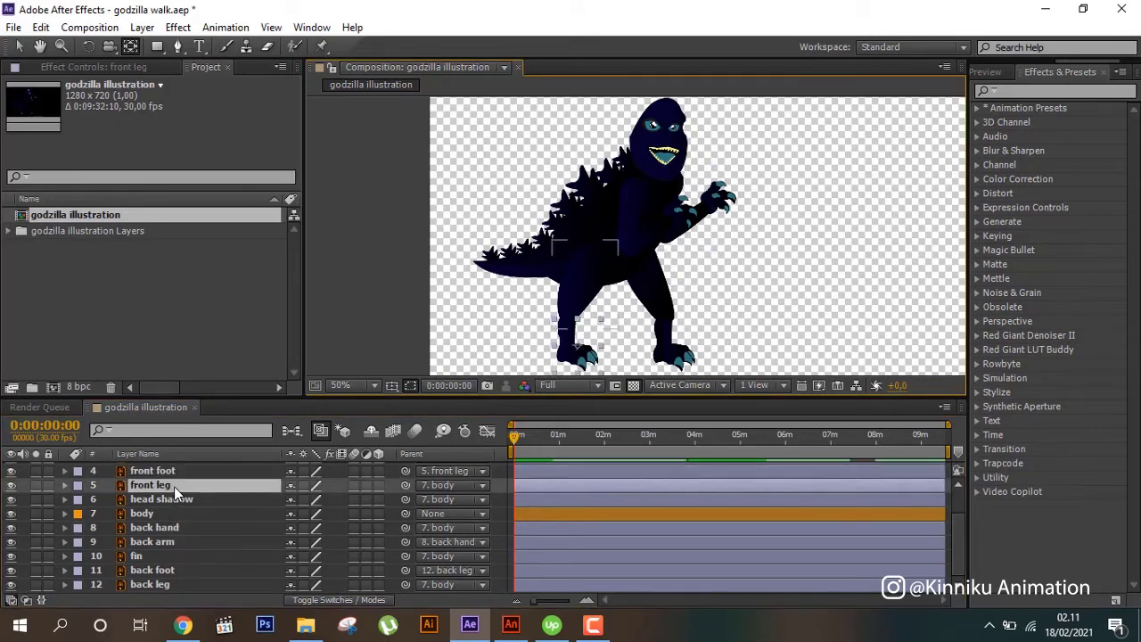
left_click(36, 484)
left_click(36, 484)
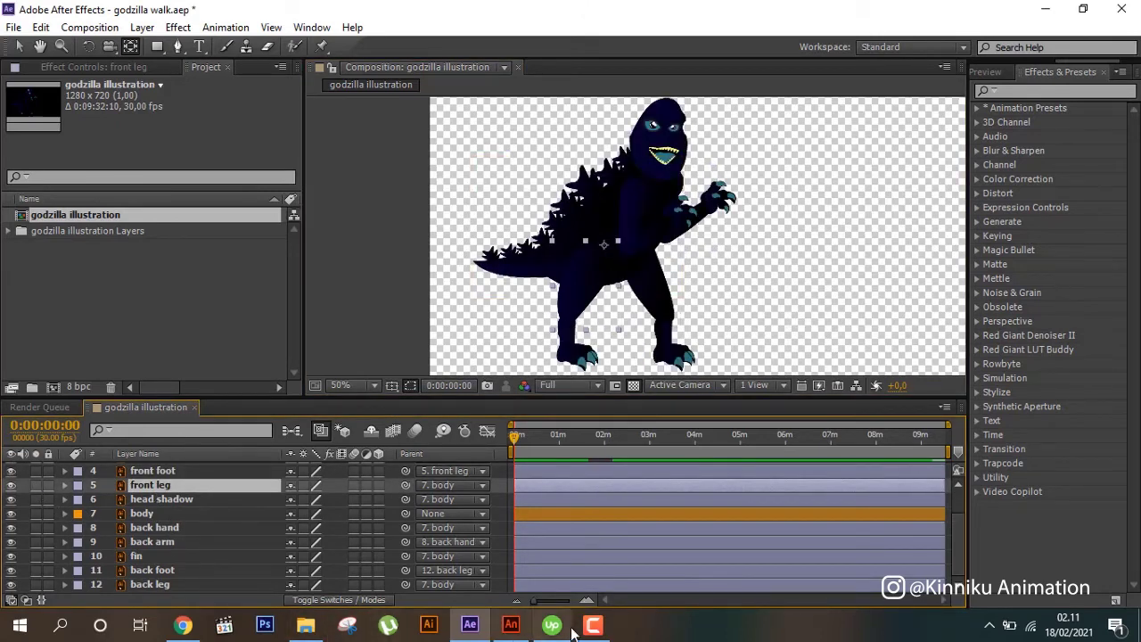
left_click(116, 584, "ctrl")
- Try rotating the front leg to -18° and back leg to +20°, then undo
key("r")
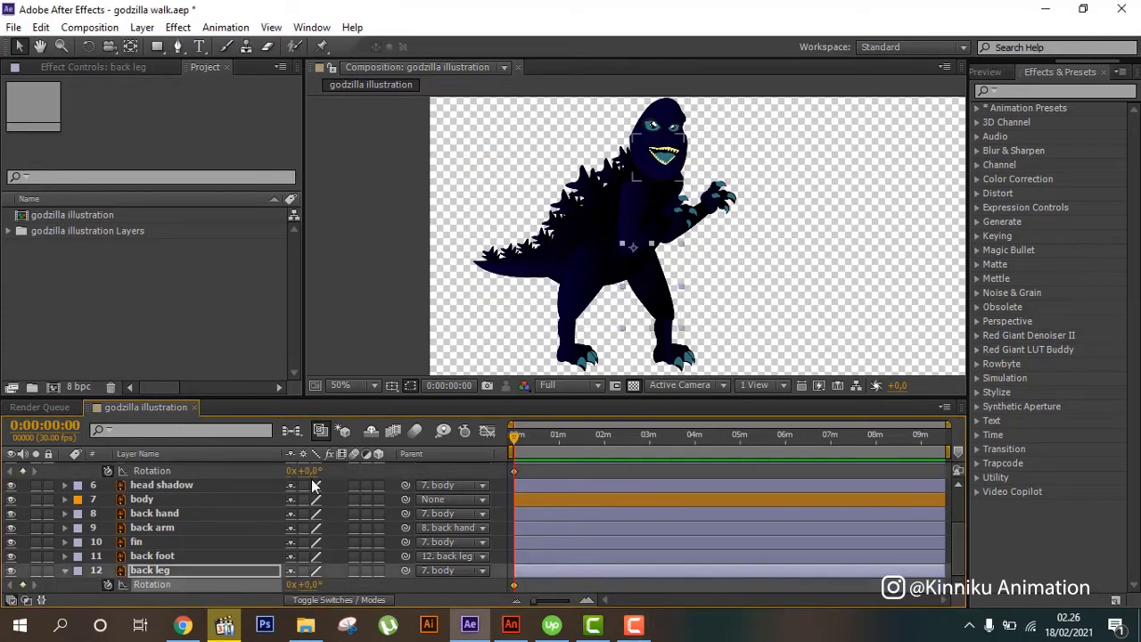
left_click_drag(304, 470, 289, 472)
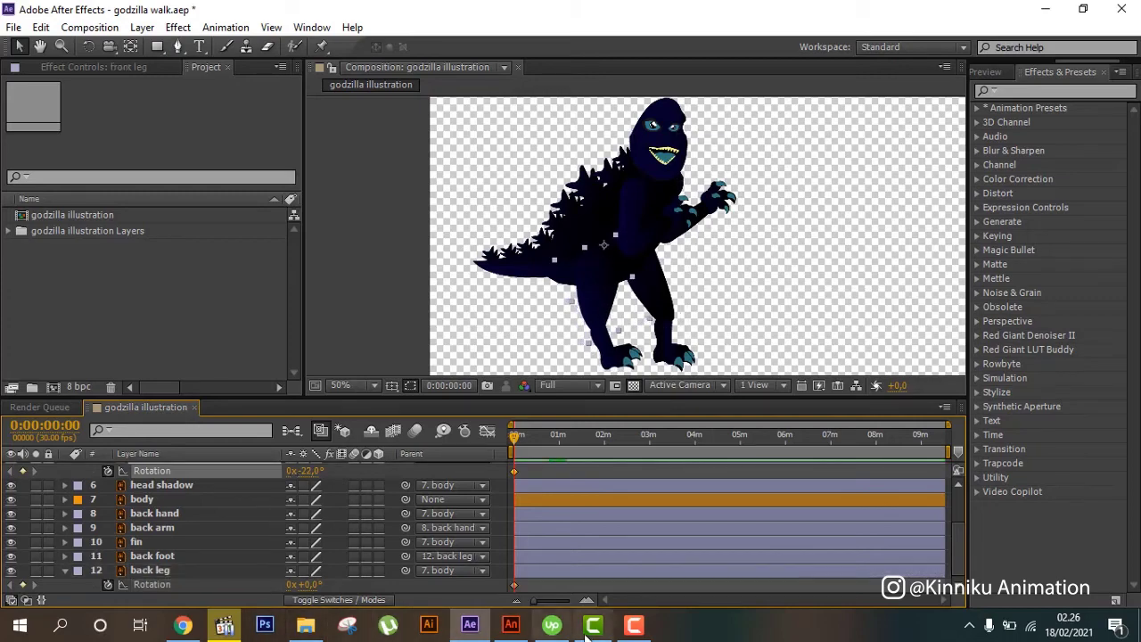
left_click(516, 631)
left_click(516, 632)
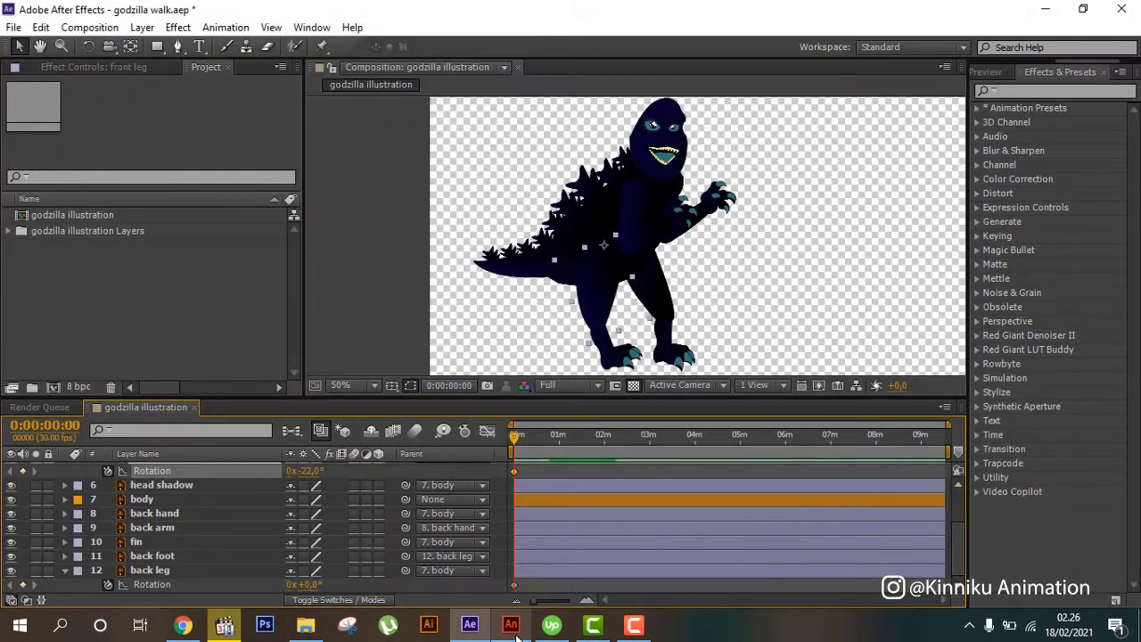
left_click_drag(307, 585, 331, 581)
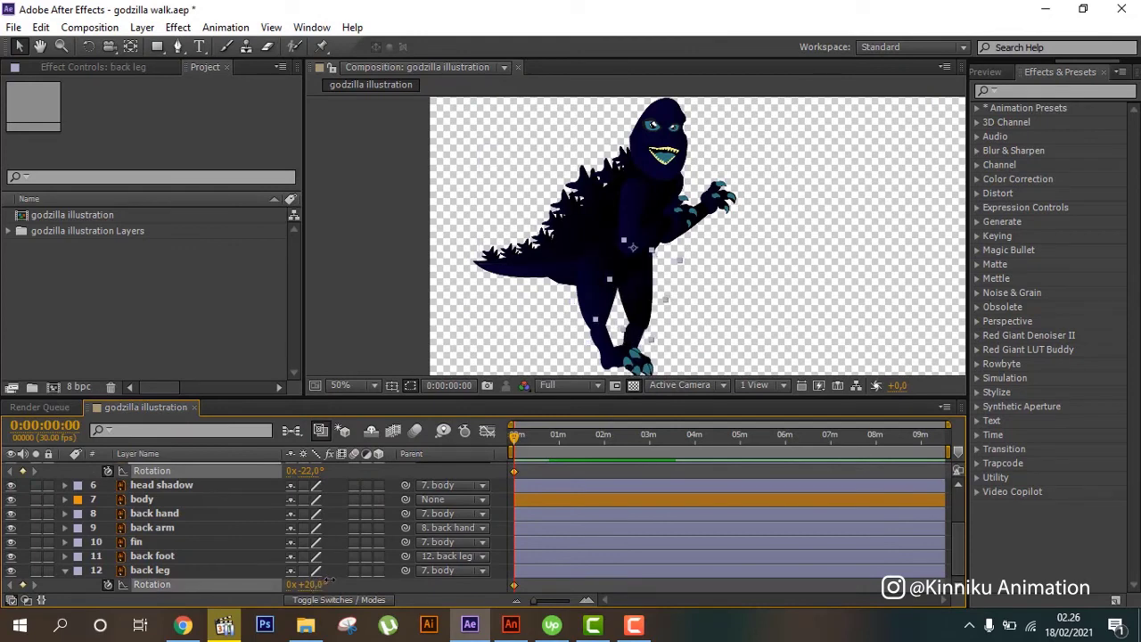
left_click(205, 557)
key("r")
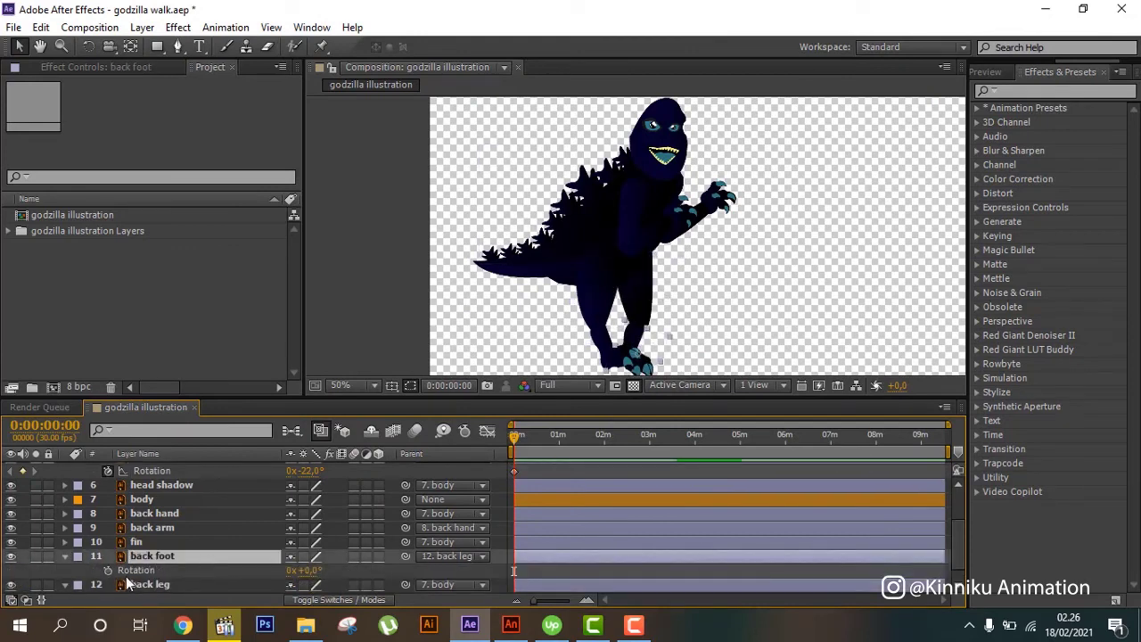
left_click(116, 569)
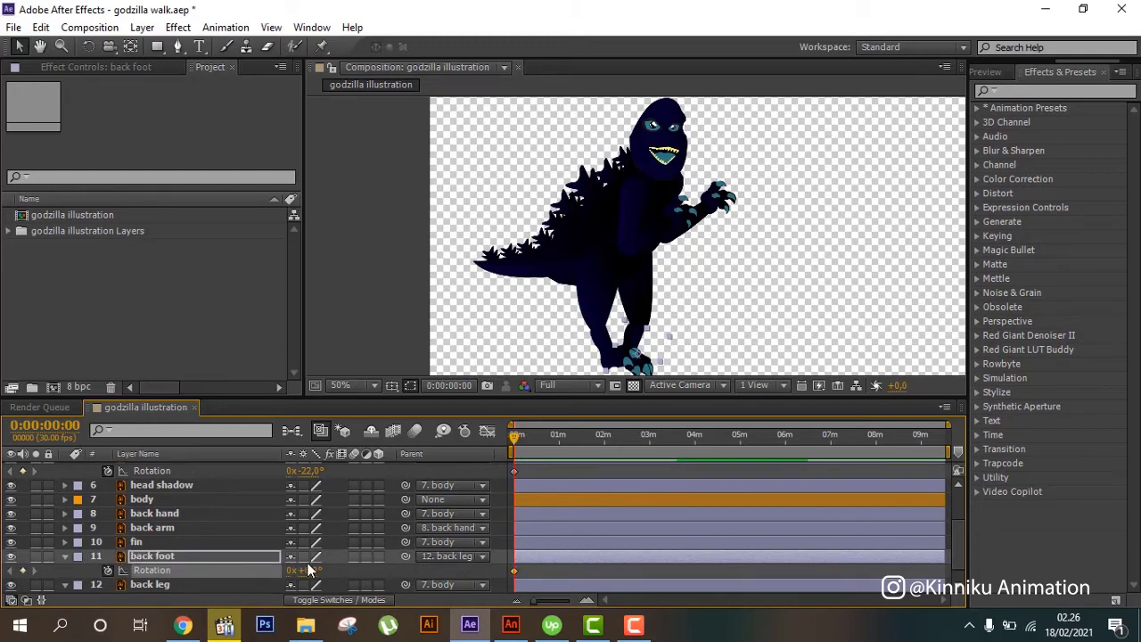
key("ctrl+z")
key("ctrl+z")
key("ctrl+z")
key("ctrl+z")
key("ctrl+z")
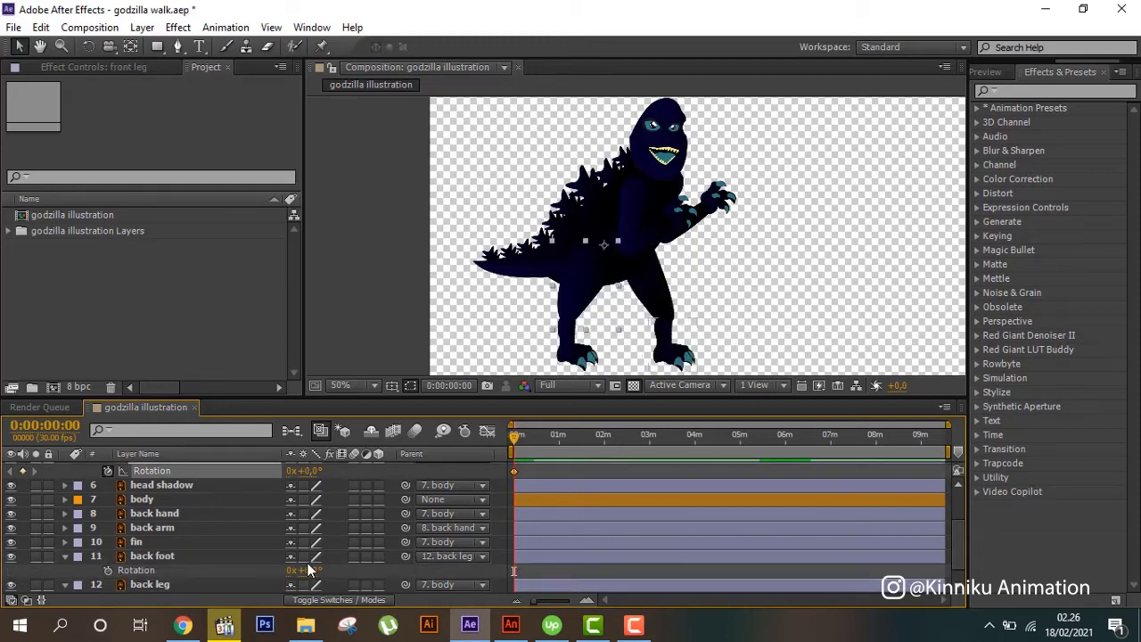
- Add 0° Rotation keyframes at 0s on the front foot, back foot and back leg
left_click(208, 560)
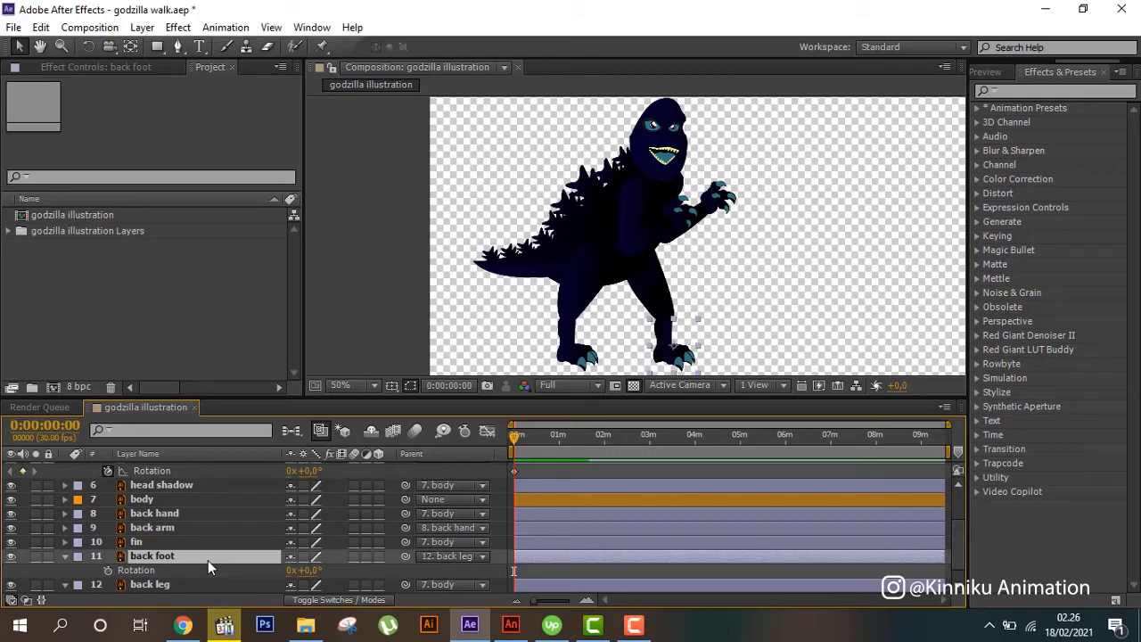
scroll(210, 526, "up", 2)
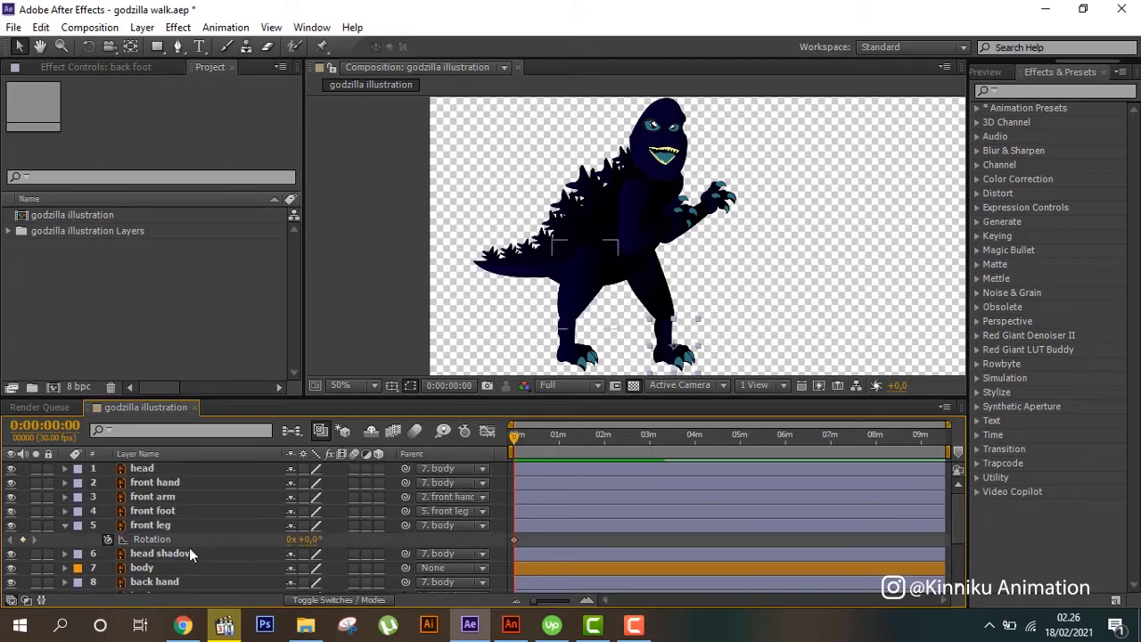
left_click(171, 512)
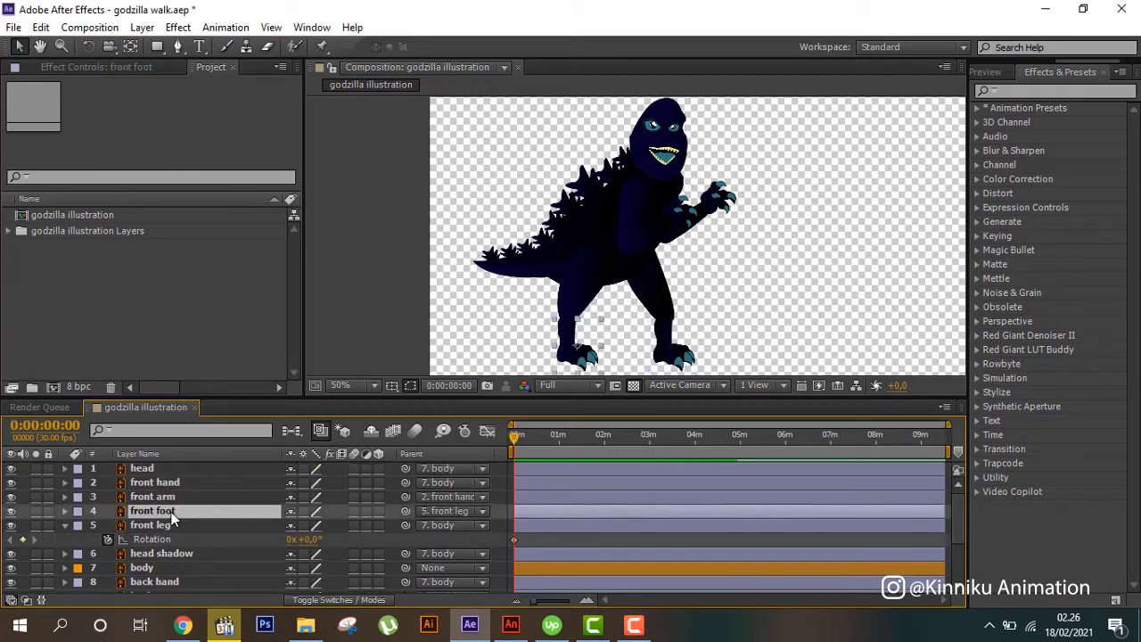
key("r")
left_click(107, 525)
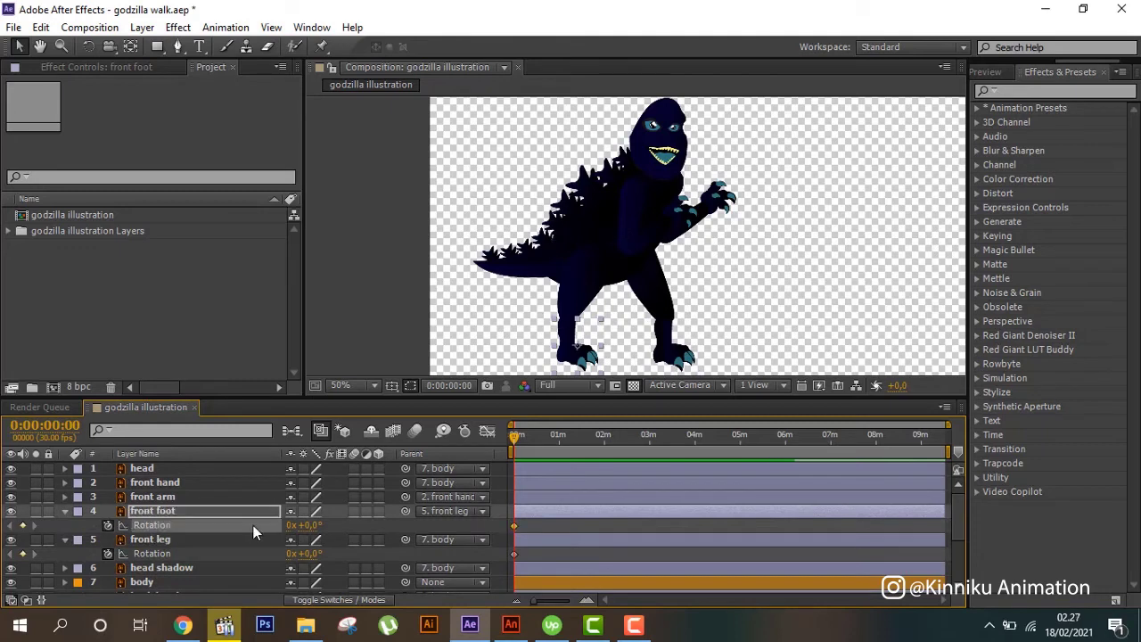
scroll(253, 529, "down", 3)
left_click(108, 555)
left_click(108, 584)
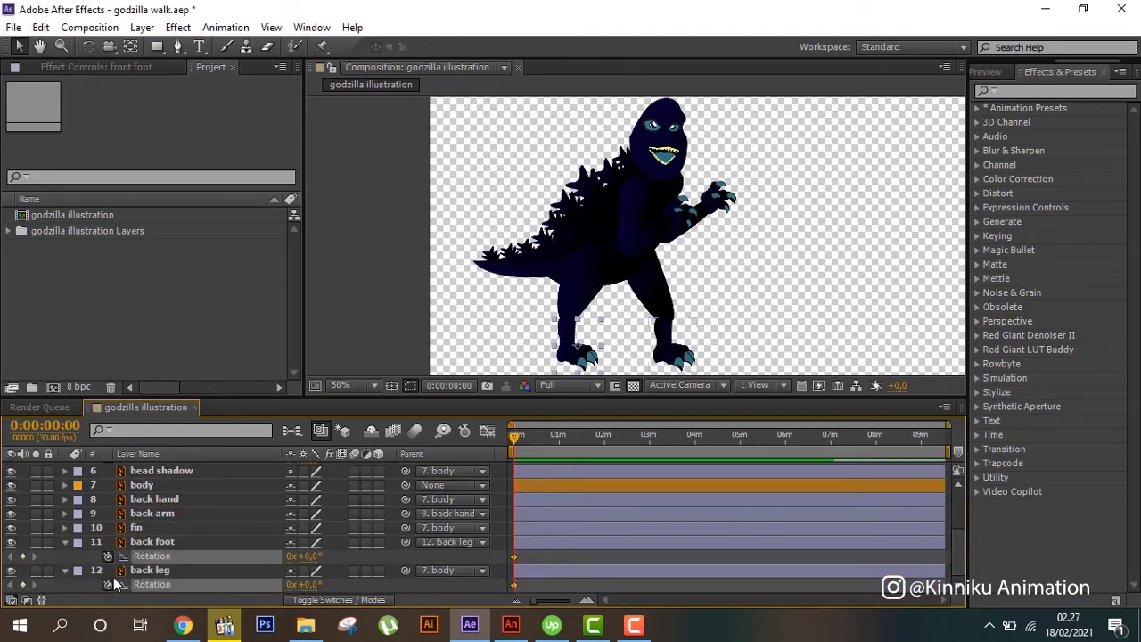
- Set the composition duration to 0:00:32:10 in Composition Settings
left_click(89, 28)
left_click(123, 68)
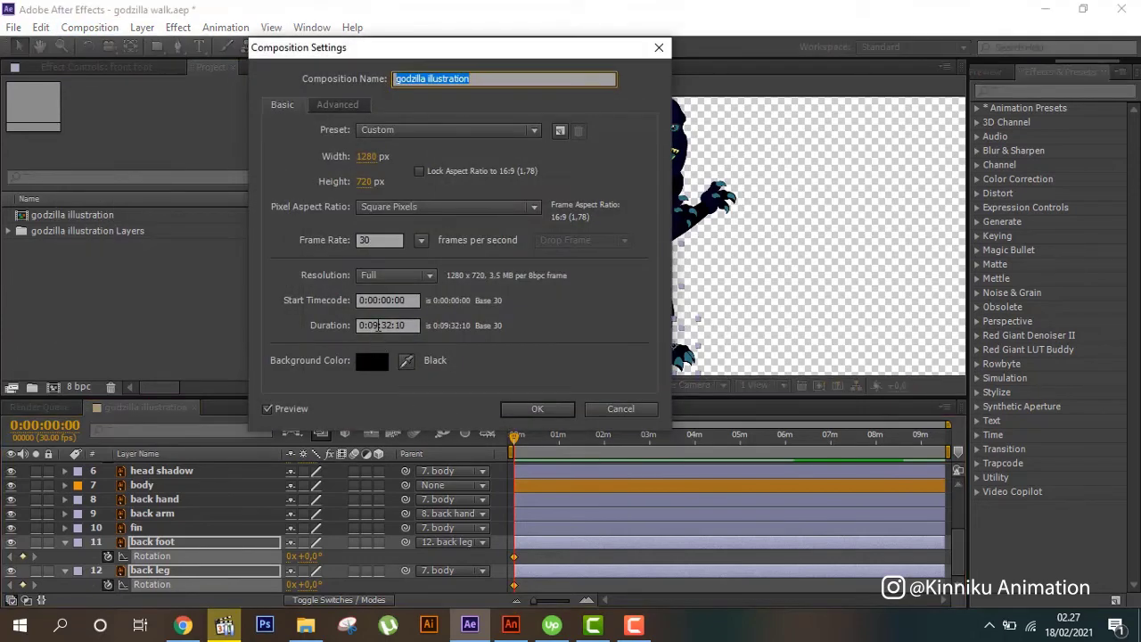
left_click(377, 326)
type("0")
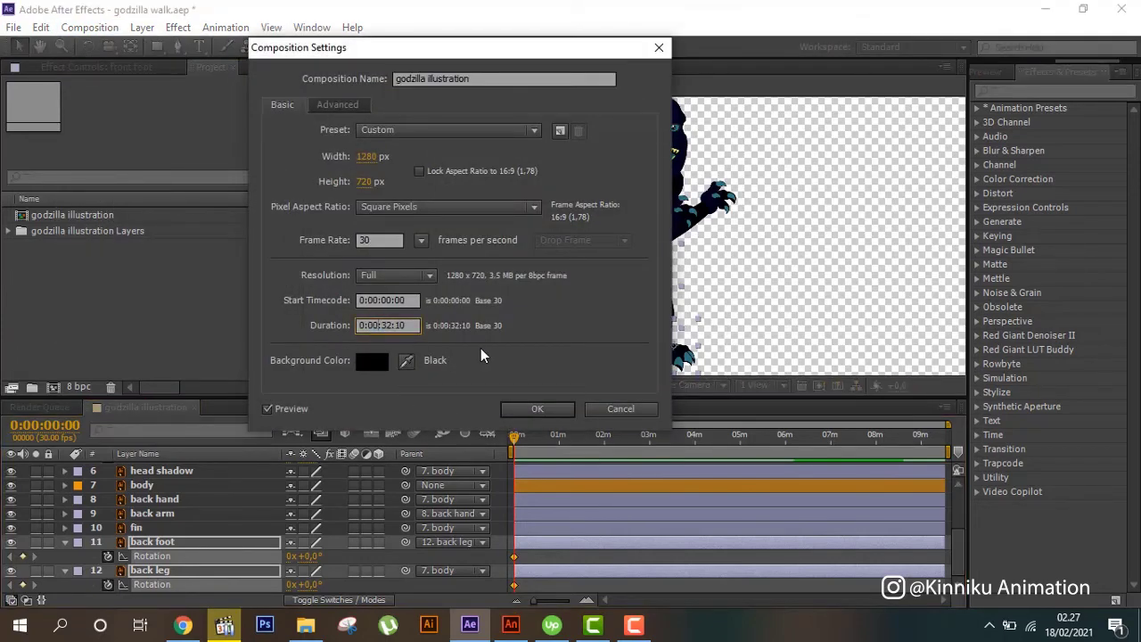
key("Return")
scroll(422, 491, "up", 3)
scroll(421, 491, "down", 1)
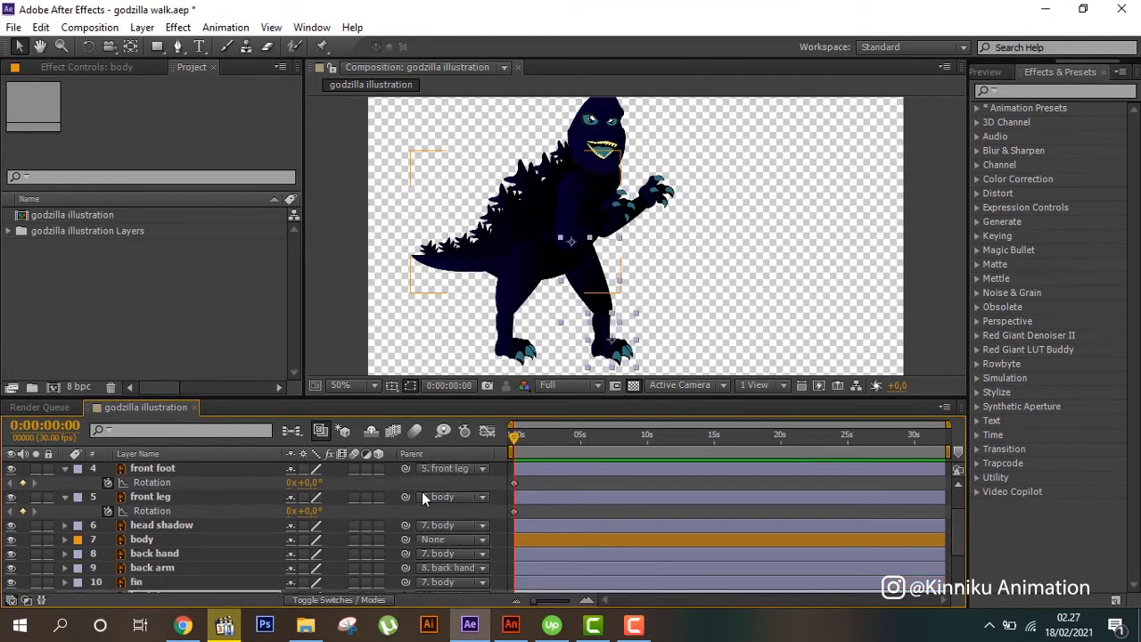
- At frame 20, key the front leg Rotation at -22° and the front foot at +22°
key("shift+Page_Down")
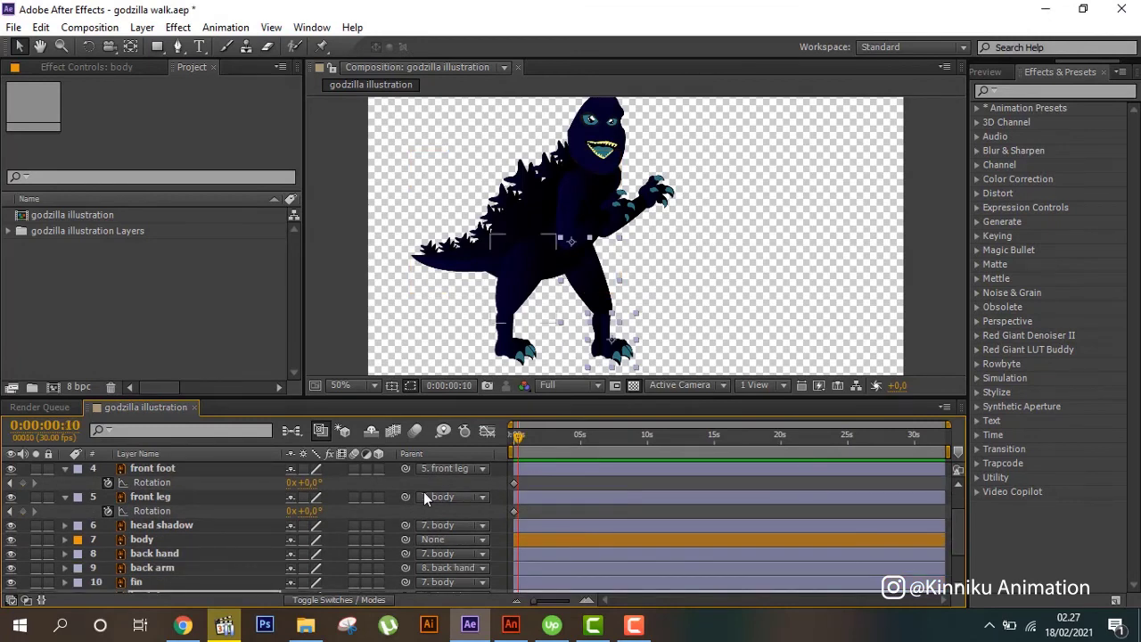
key("shift+Page_Down")
mouse_move(312, 515)
left_mouse_down()
mouse_move(300, 518)
mouse_move(323, 482)
left_mouse_up()
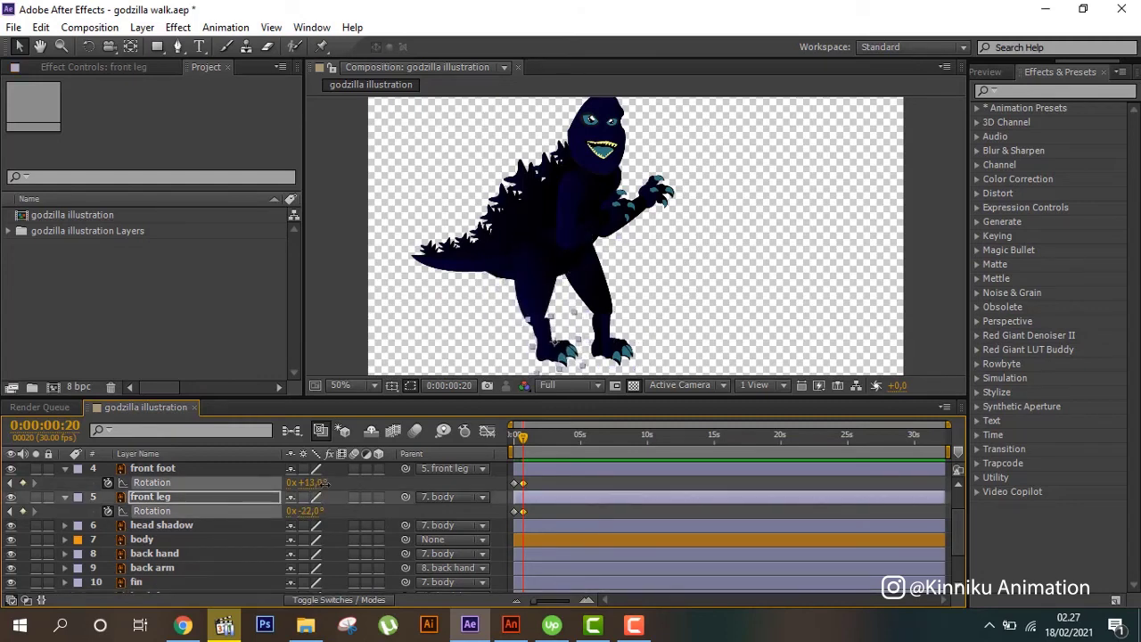
key("ctrl+z")
left_click(244, 470)
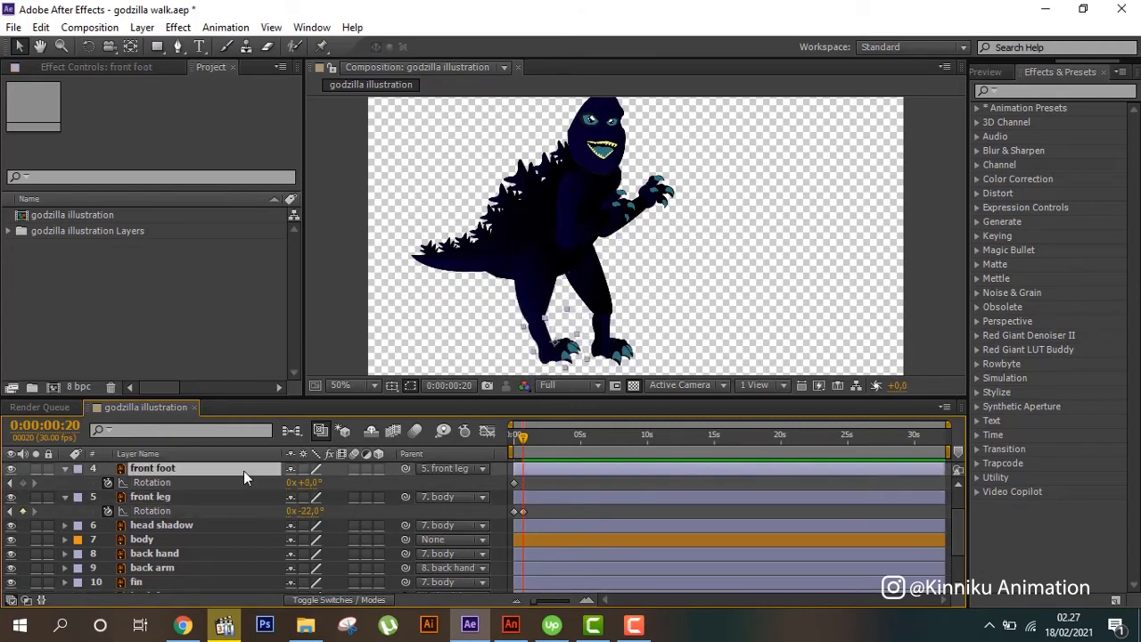
left_click(131, 48)
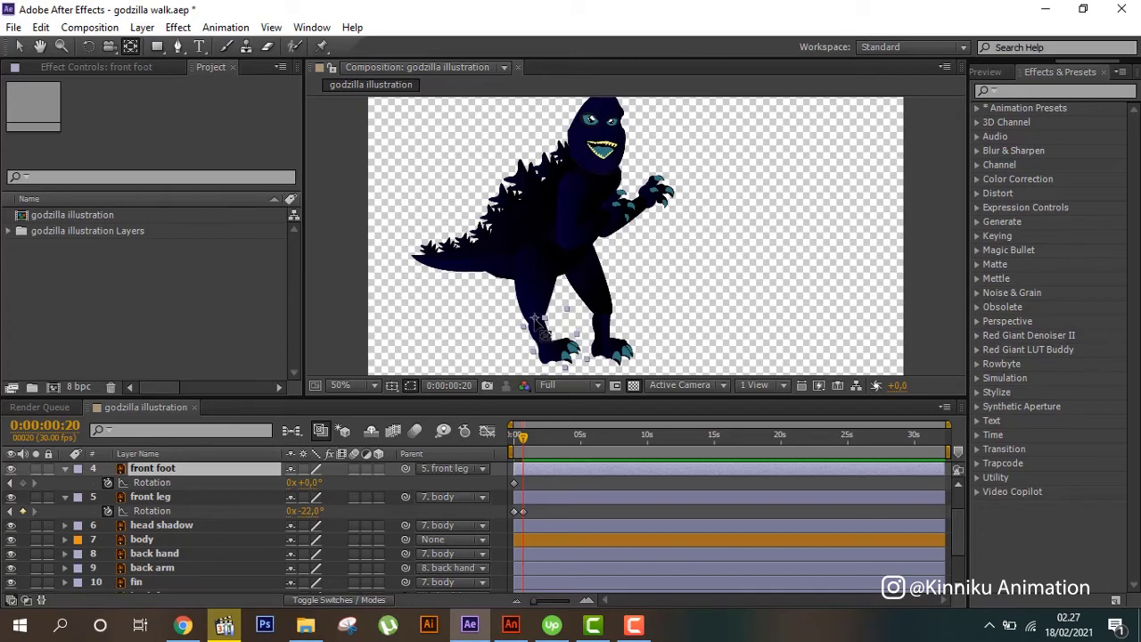
left_click(540, 328)
left_click_drag(319, 488, 331, 479)
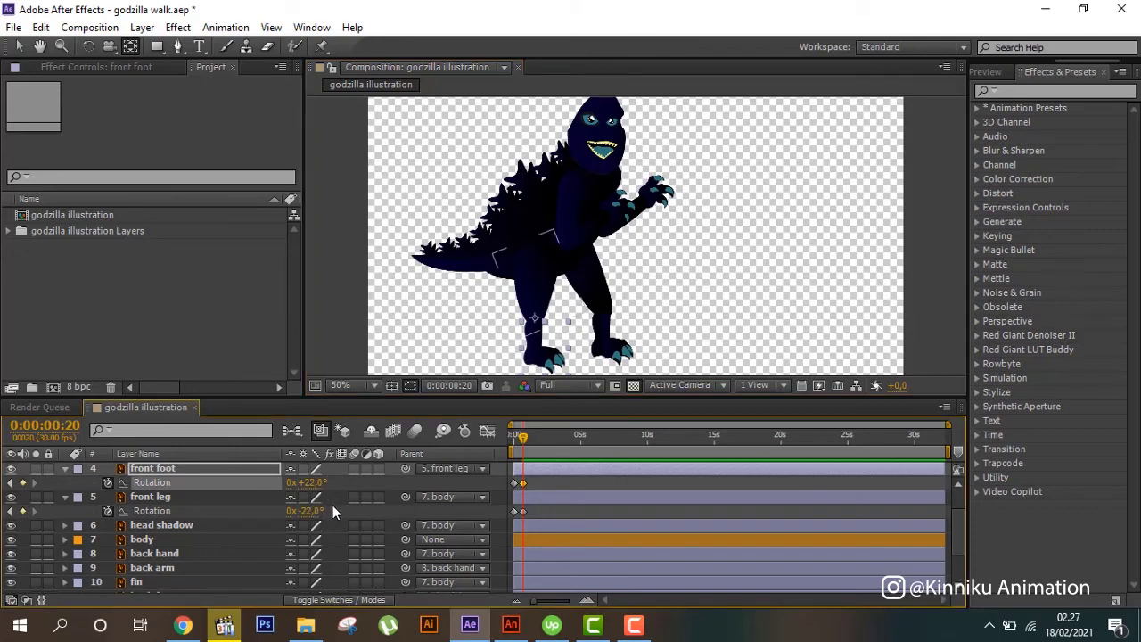
scroll(242, 535, "down", 1)
- Key the back leg at +20° and move the back foot's anchor point up to the ankle
left_click(199, 555)
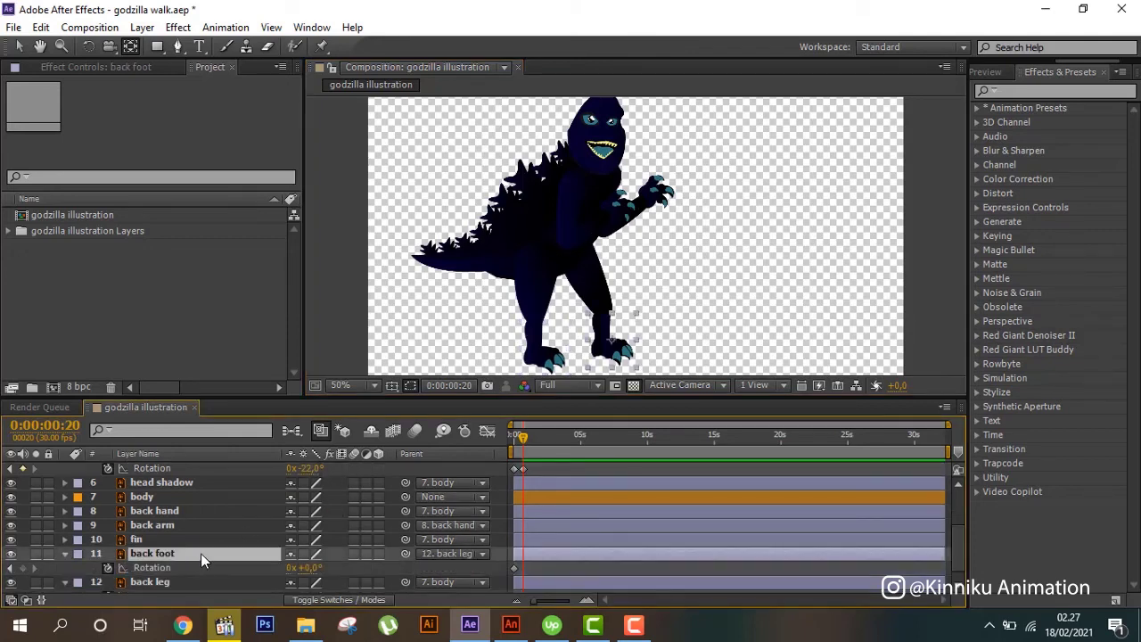
scroll(203, 553, "down", 1)
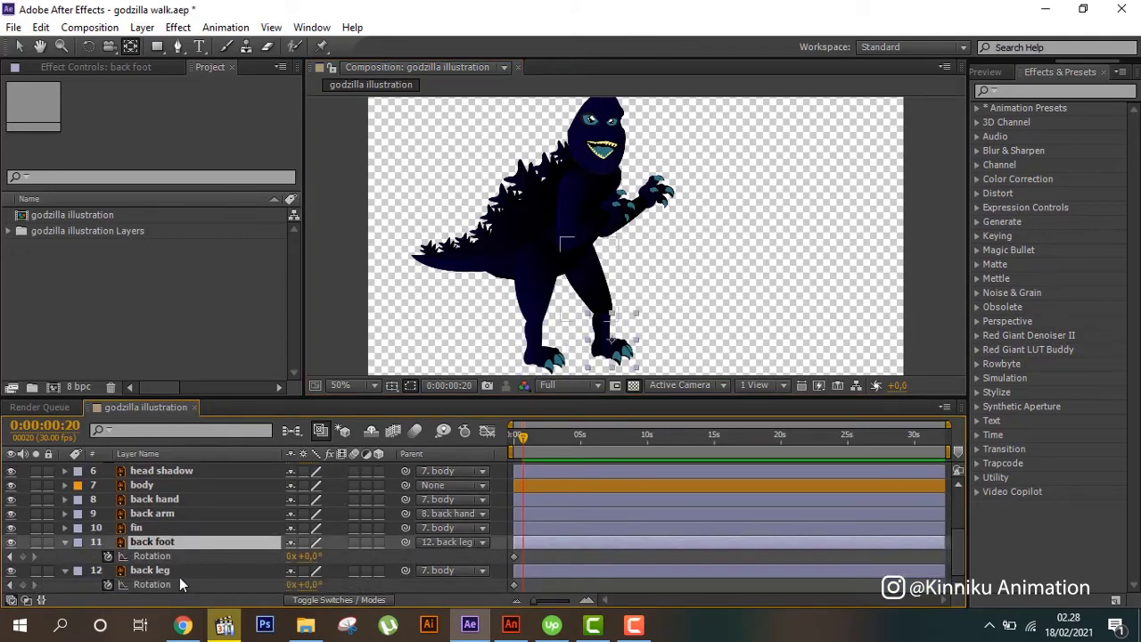
left_click(181, 571)
mouse_move(305, 556)
left_mouse_down()
mouse_move(323, 556)
mouse_move(326, 580)
left_mouse_up()
key("ctrl+z")
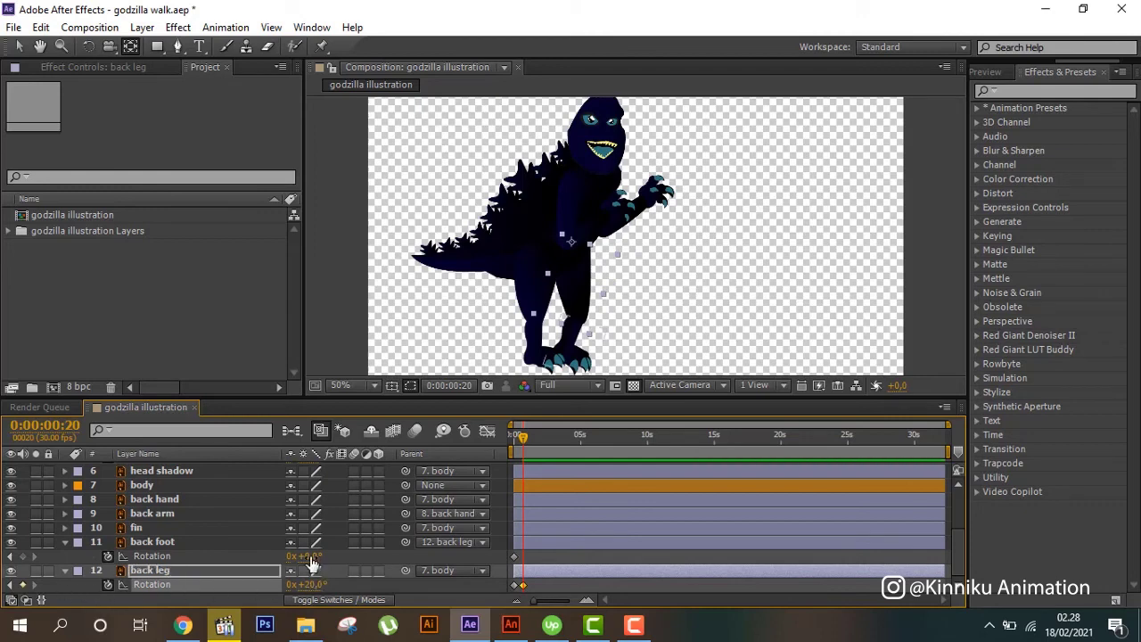
left_click(214, 542)
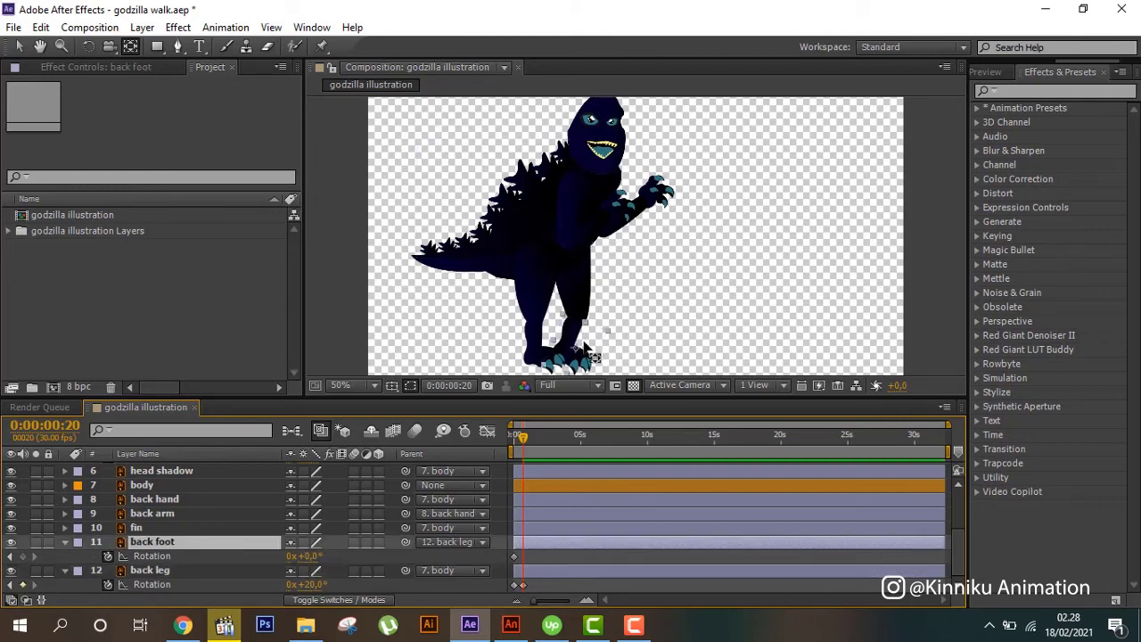
left_click_drag(585, 346, 580, 320)
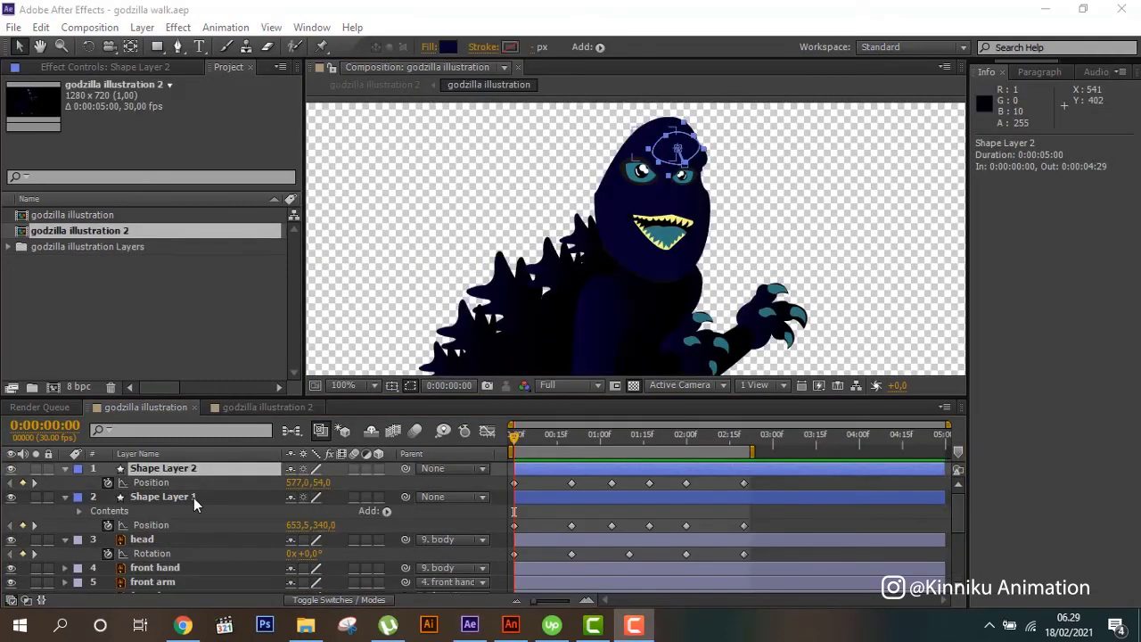
- End the work area at 0:00:02:21 and preview the walk cycle
left_click(194, 500)
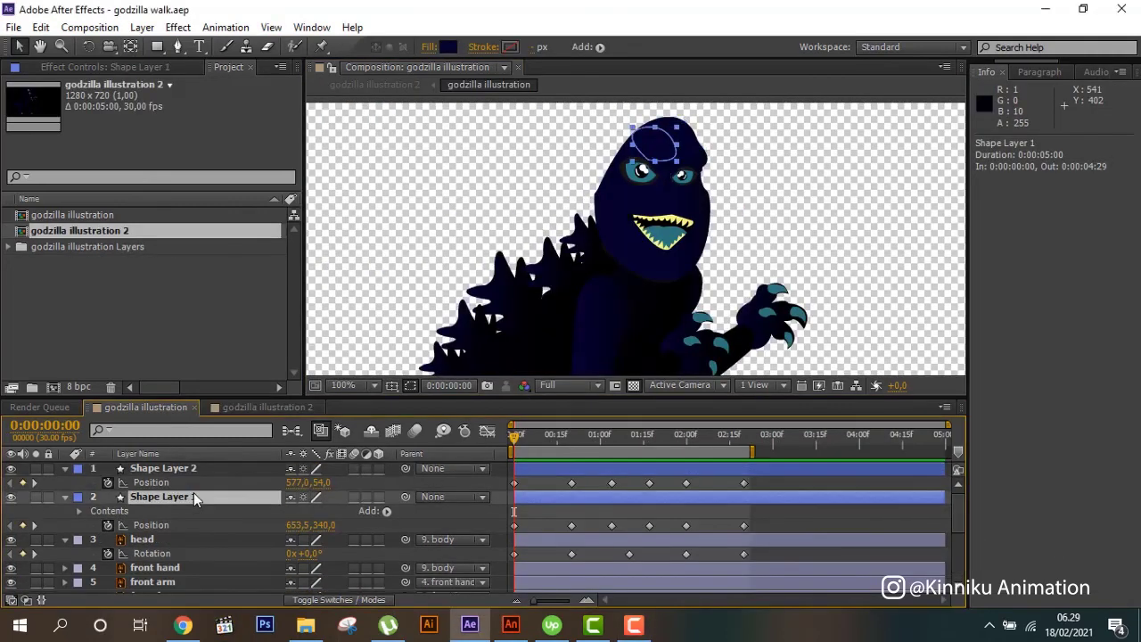
key("b")
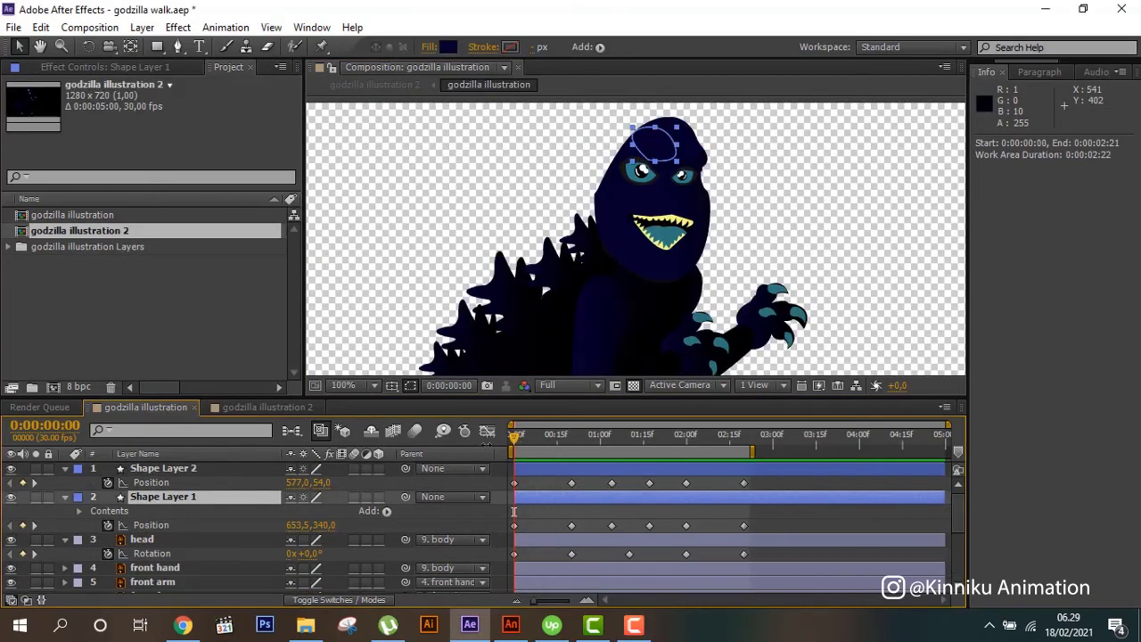
left_click_drag(516, 439, 600, 437)
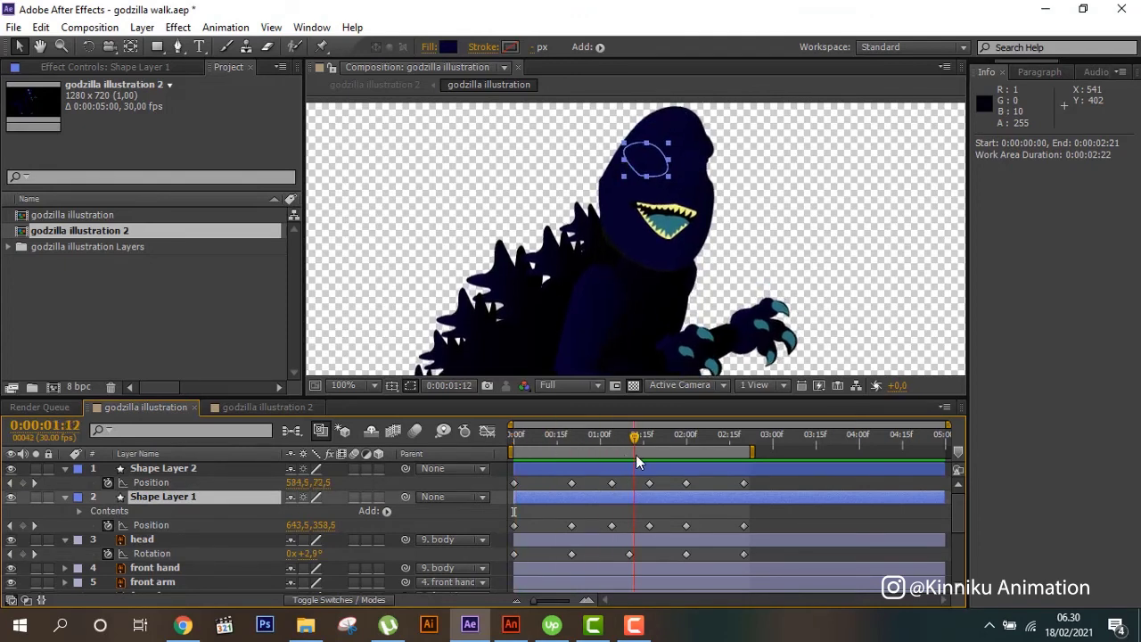
key("space")
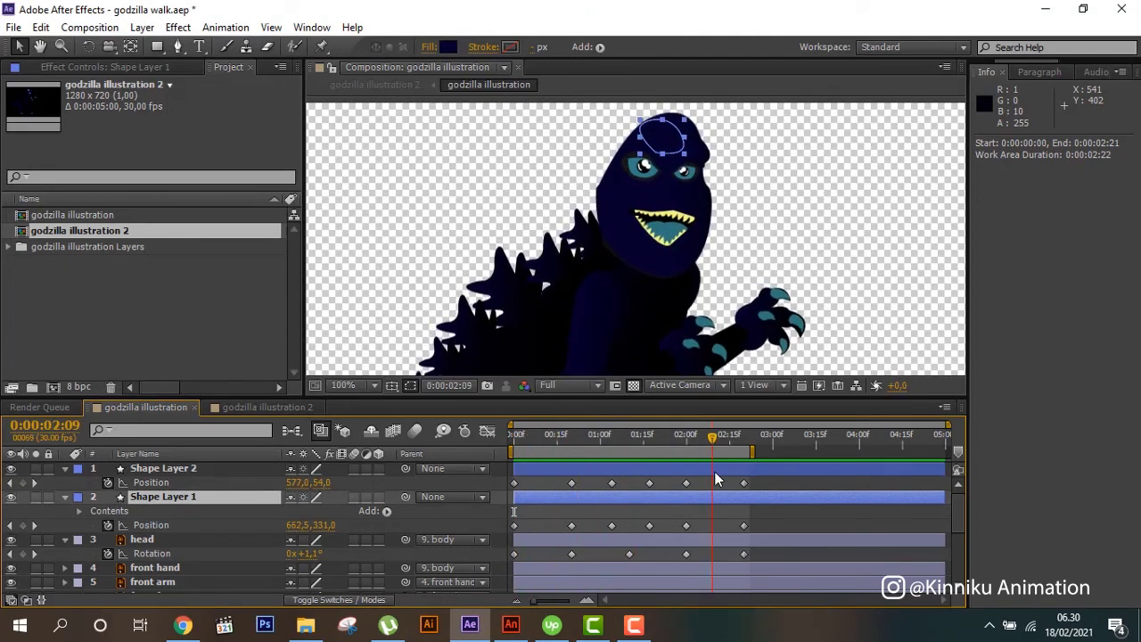
left_click(64, 497)
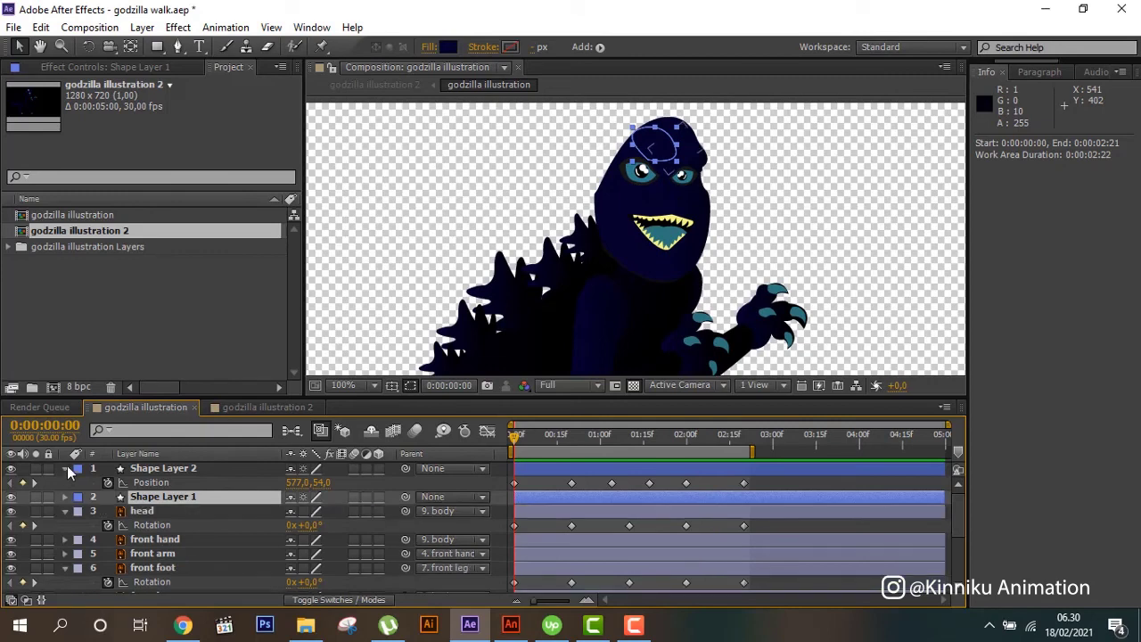
left_click(64, 468)
left_click(166, 499)
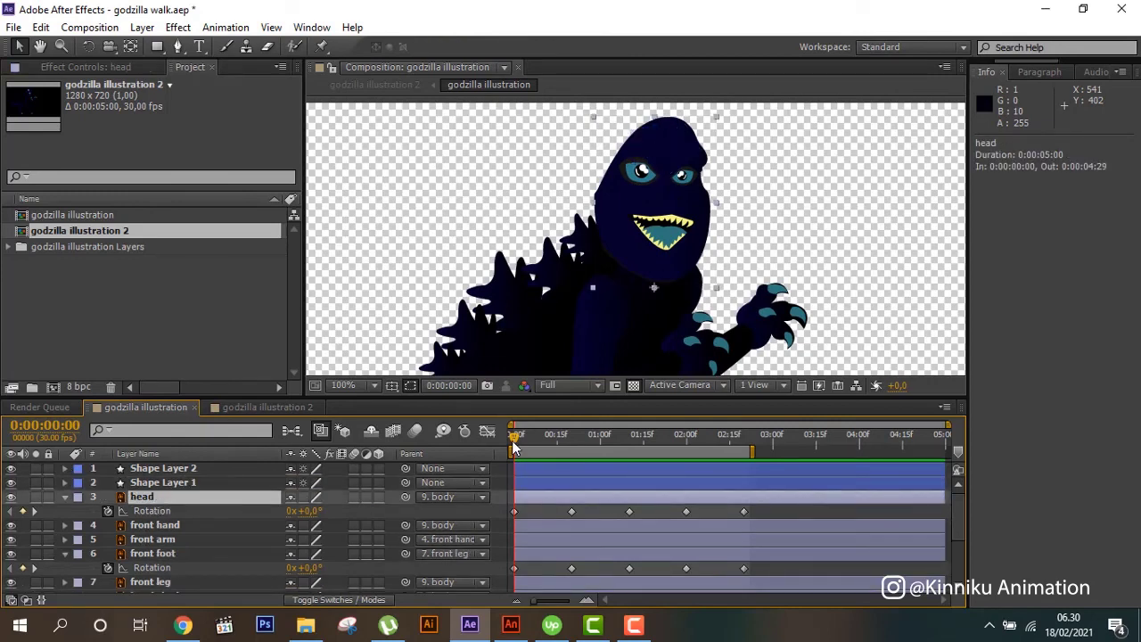
key("space")
- Solo the head, then the front hand, to check each one's motion
key("space")
left_click(36, 497)
key("space")
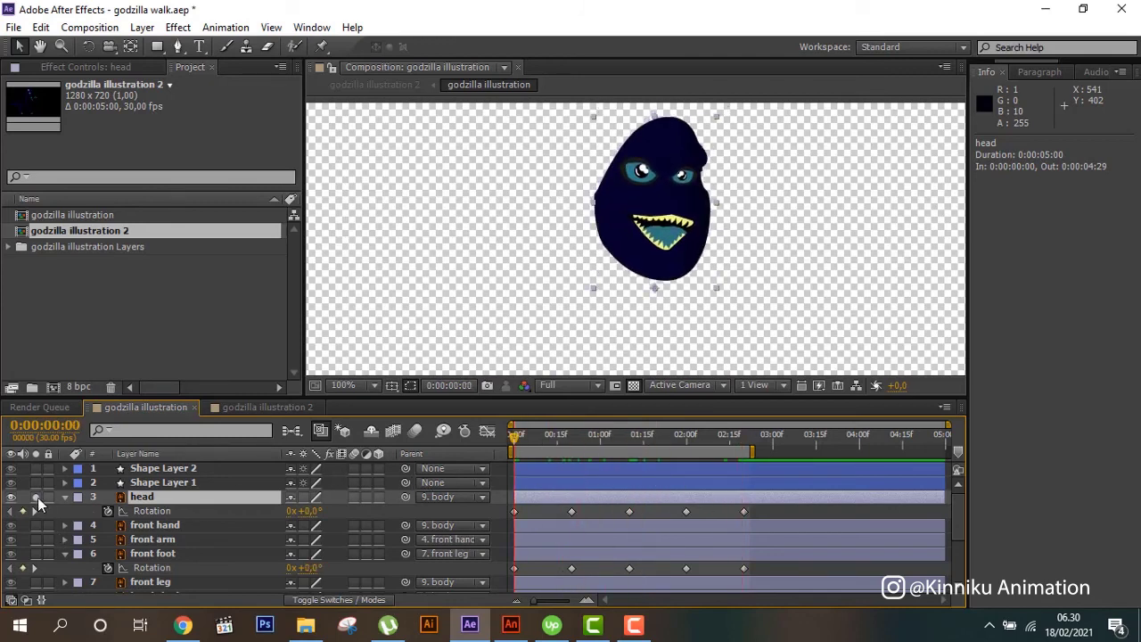
left_click(36, 497)
left_click(36, 525)
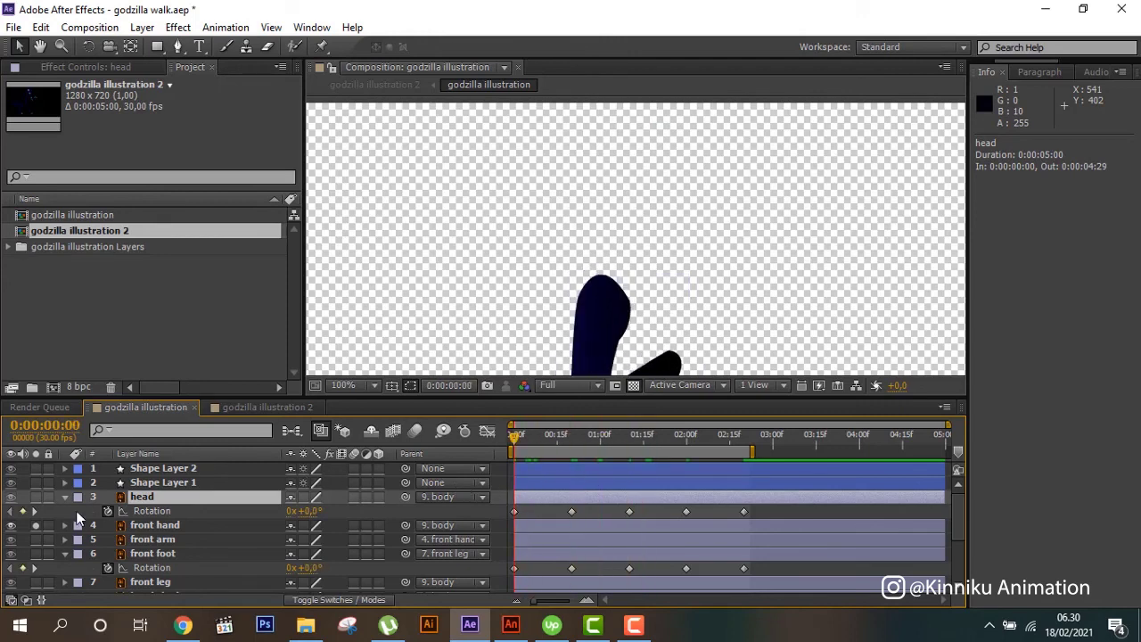
left_click(35, 525)
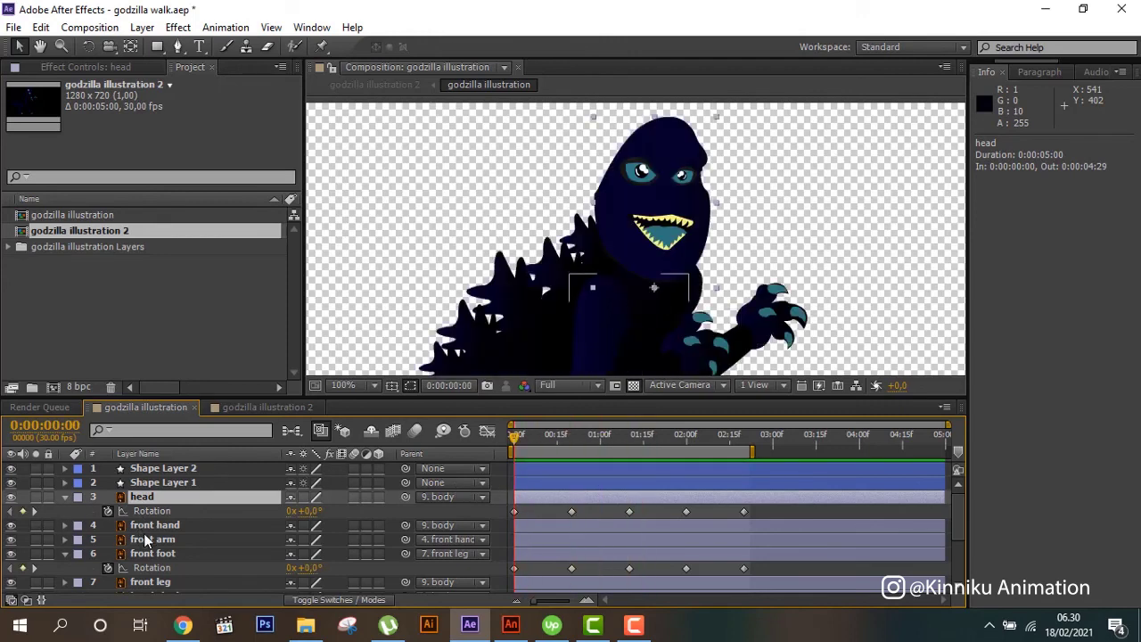
- Reveal front hand Rotation and body Position, then solo the body and scrub to about 2:12
left_click(147, 526)
key("r")
scroll(150, 528, "down", 1)
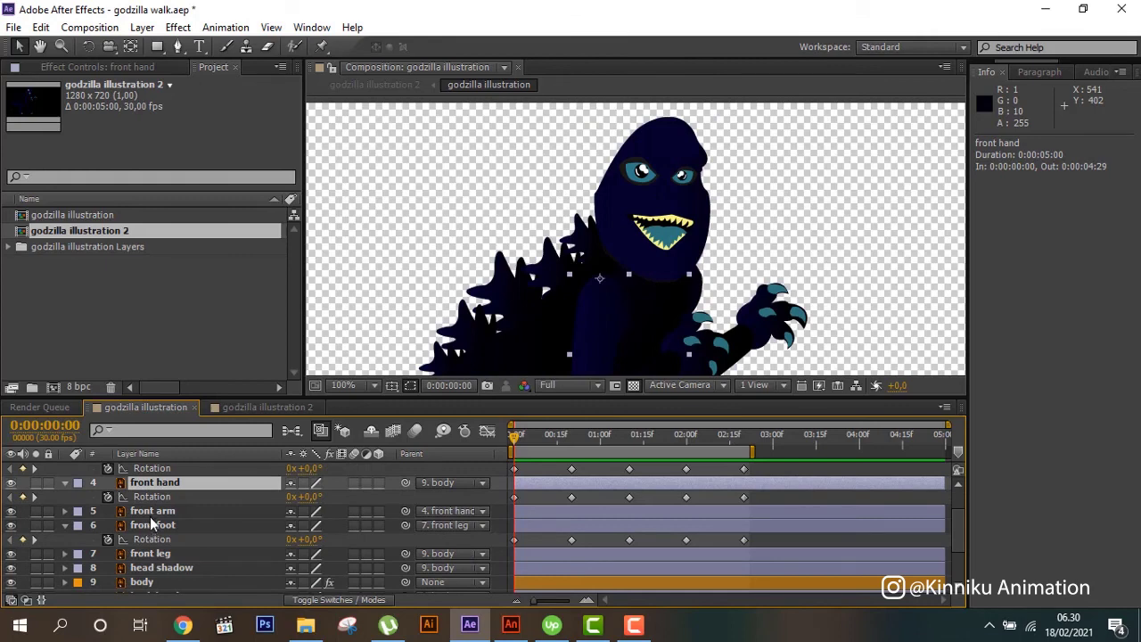
left_click(151, 513)
scroll(151, 512, "down", 2)
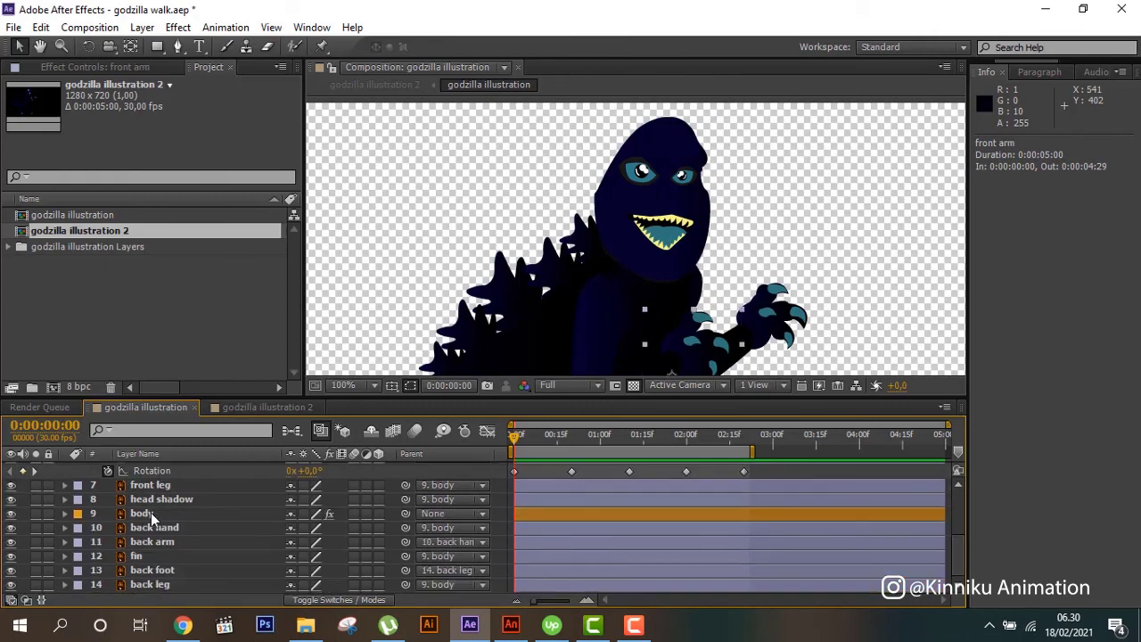
left_click(150, 513)
key("p")
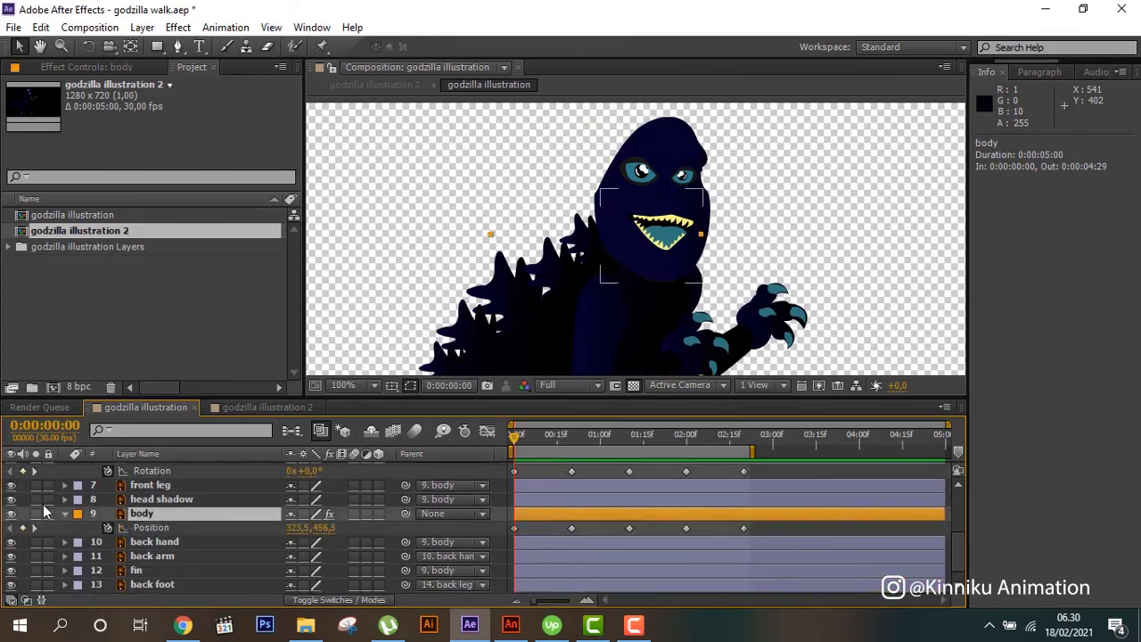
left_click(36, 514)
left_click_drag(515, 437, 748, 469)
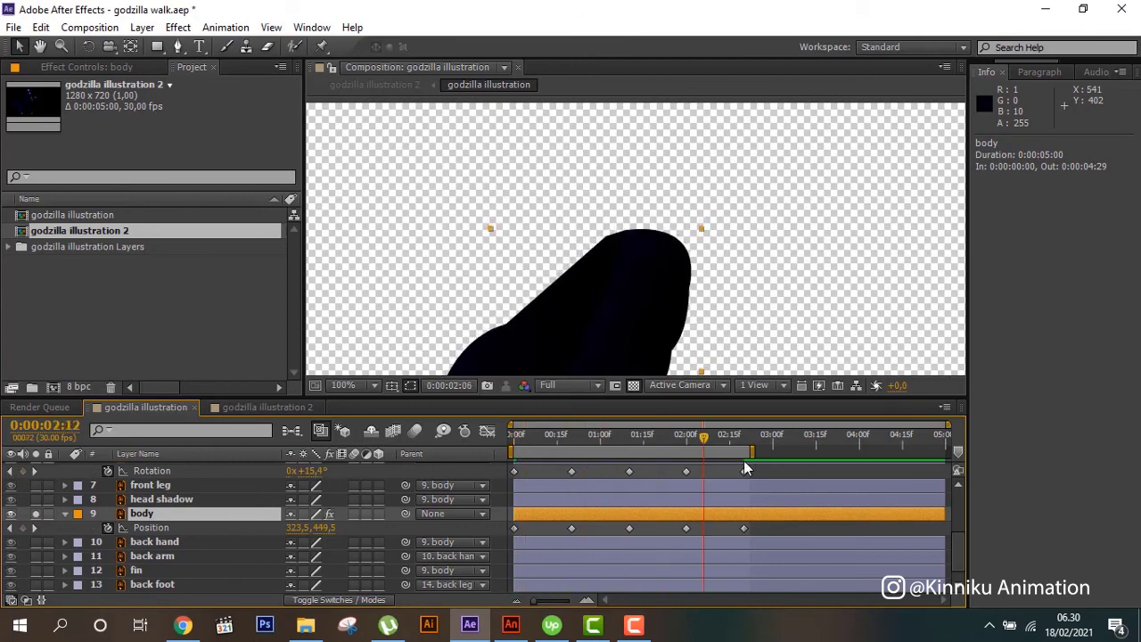
left_click(36, 513)
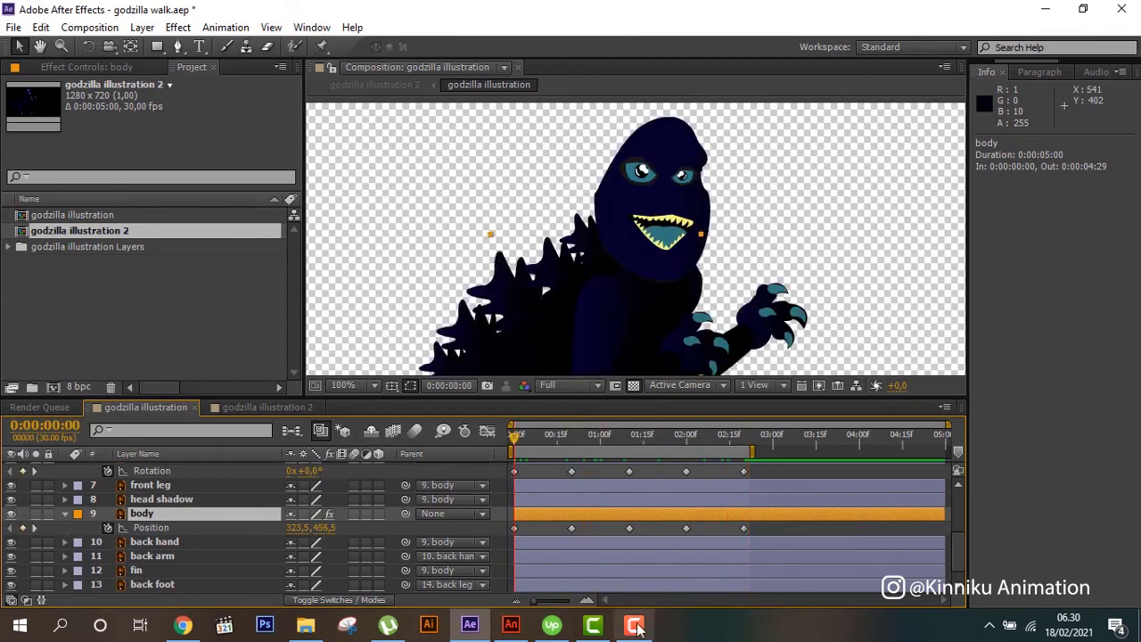